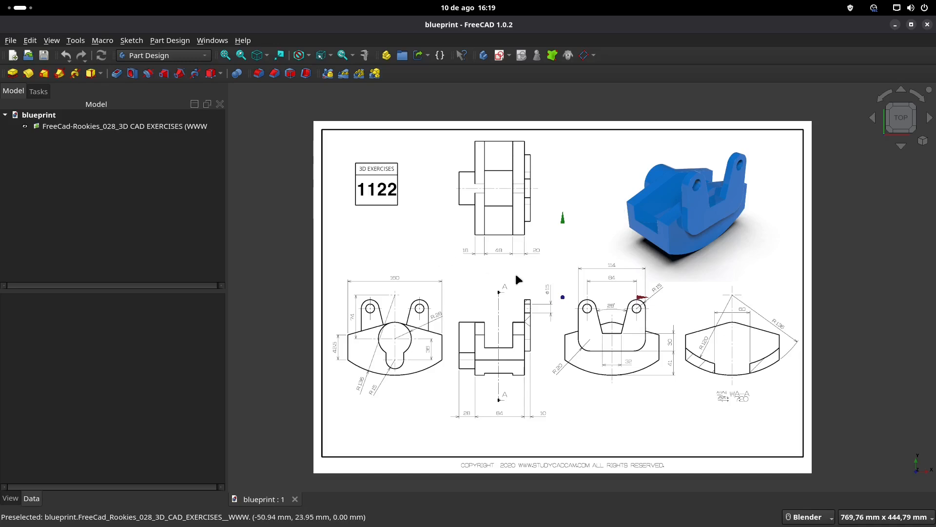
- Create a new empty document and examine the dimensions of the part's first elevation in the blueprint
click(12, 56)
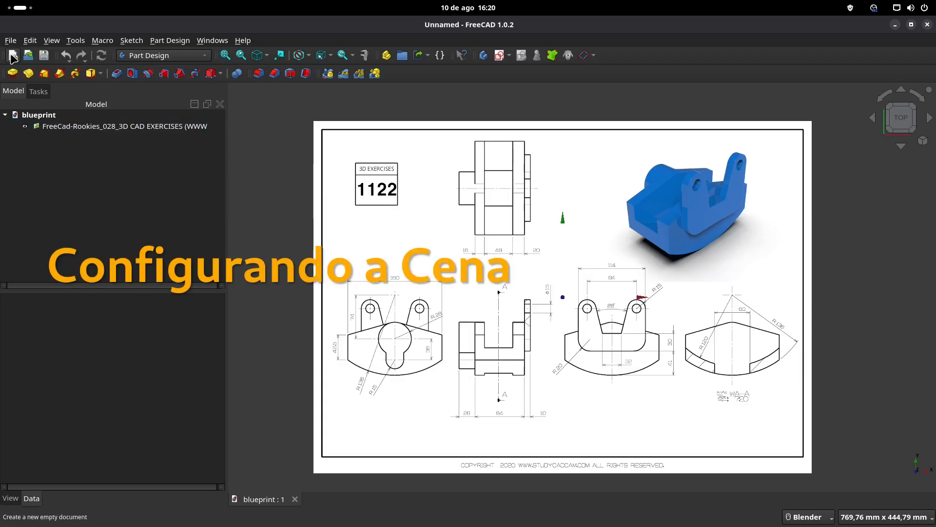
click(276, 498)
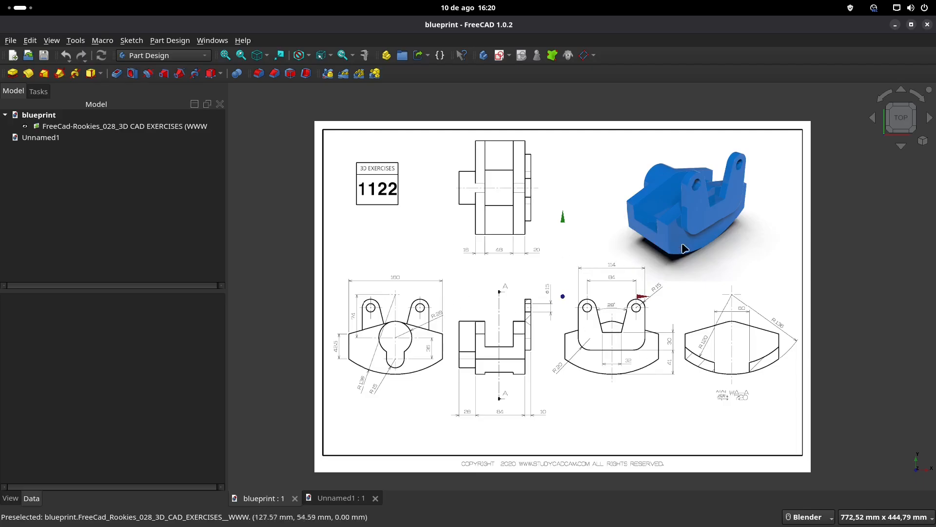
scroll(397, 348, up, 6)
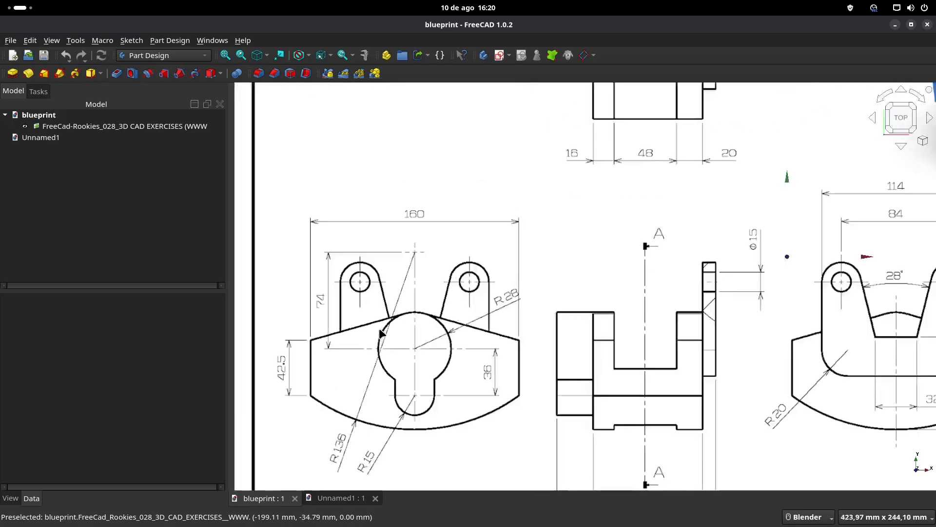
scroll(449, 384, down, 3)
scroll(506, 250, down, 3)
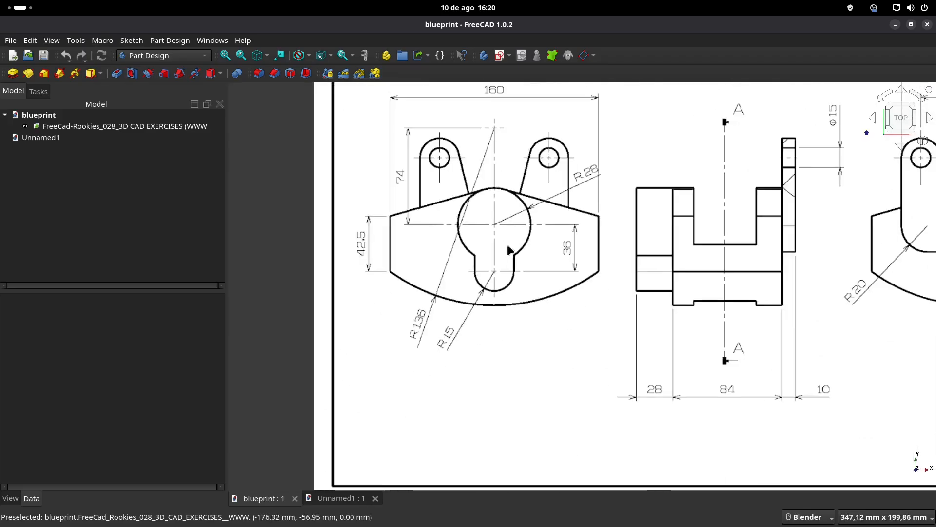
scroll(496, 275, up, 3)
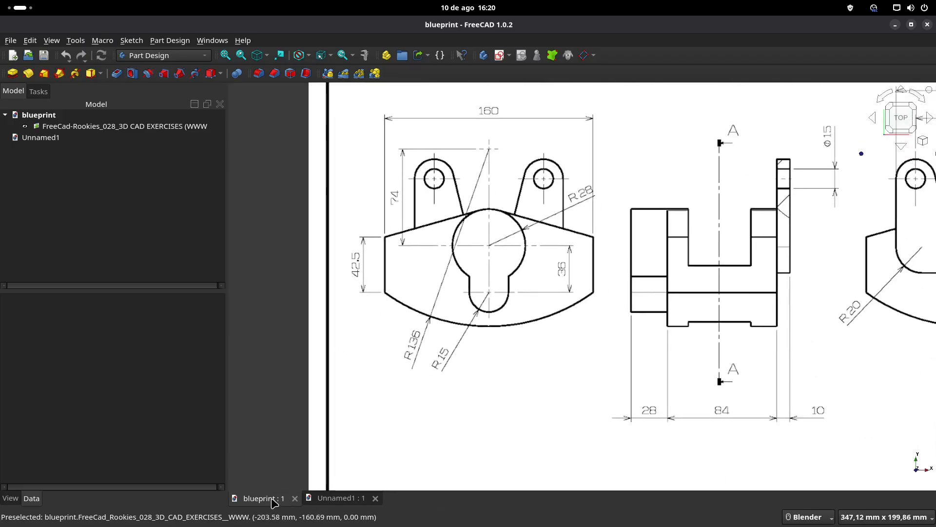
- Start a new sketch on the XZ plane of the new document
click(340, 499)
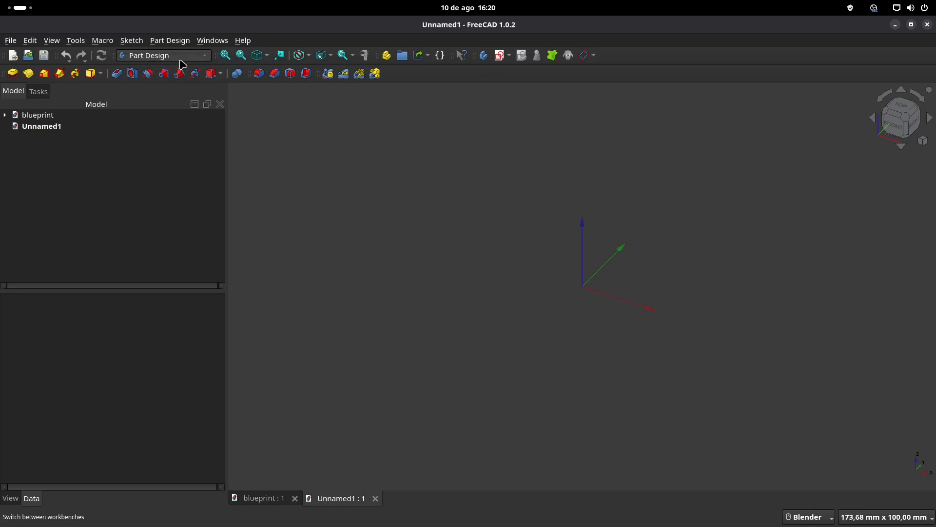
click(500, 55)
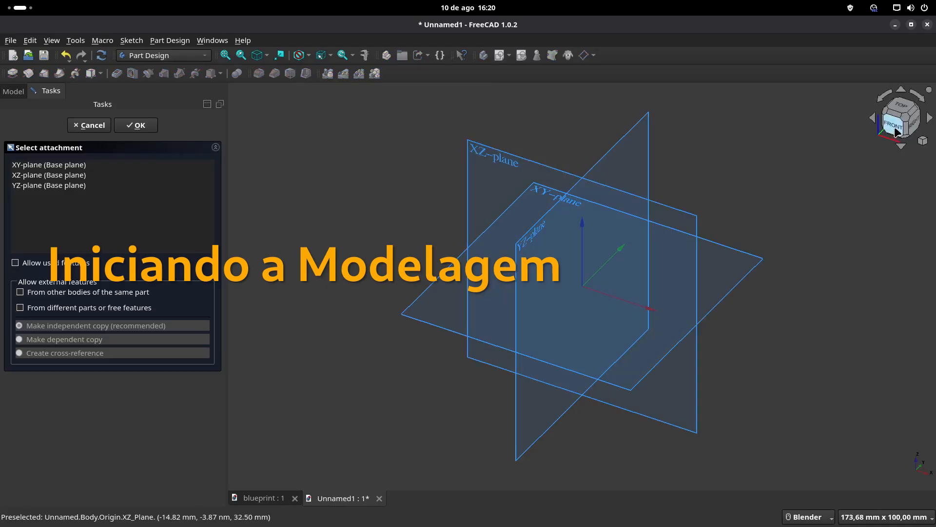
click(499, 161)
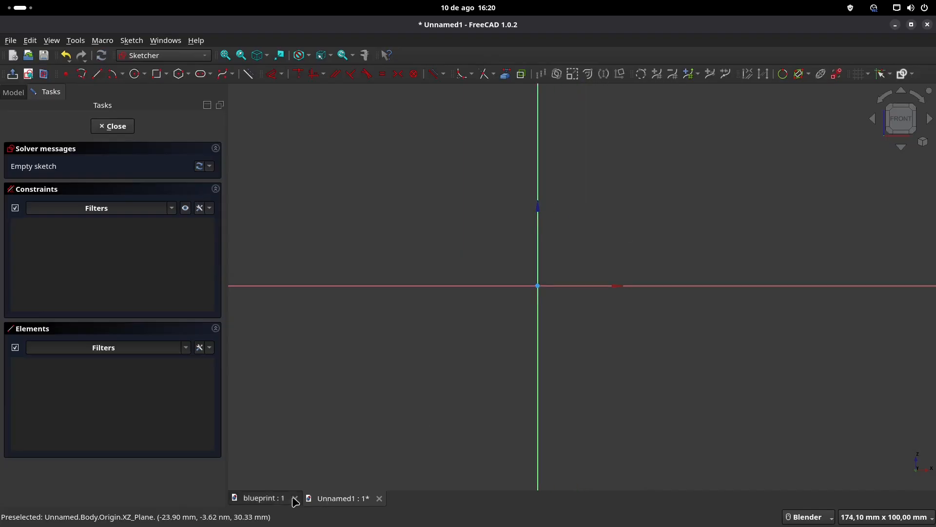
- Draw a centre-defined arc centred on the vertical axis about 38 mm above the origin, sweeping from the left to the axis below the origin
click(275, 498)
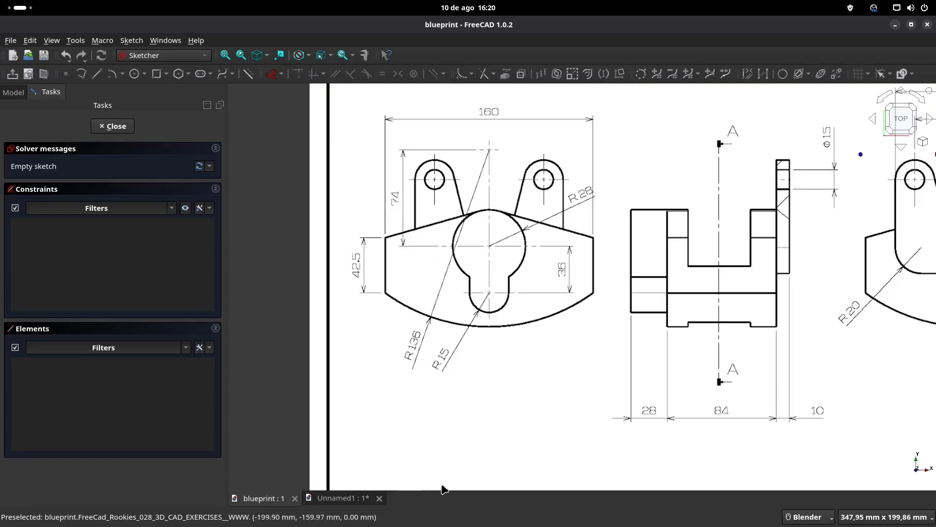
click(335, 498)
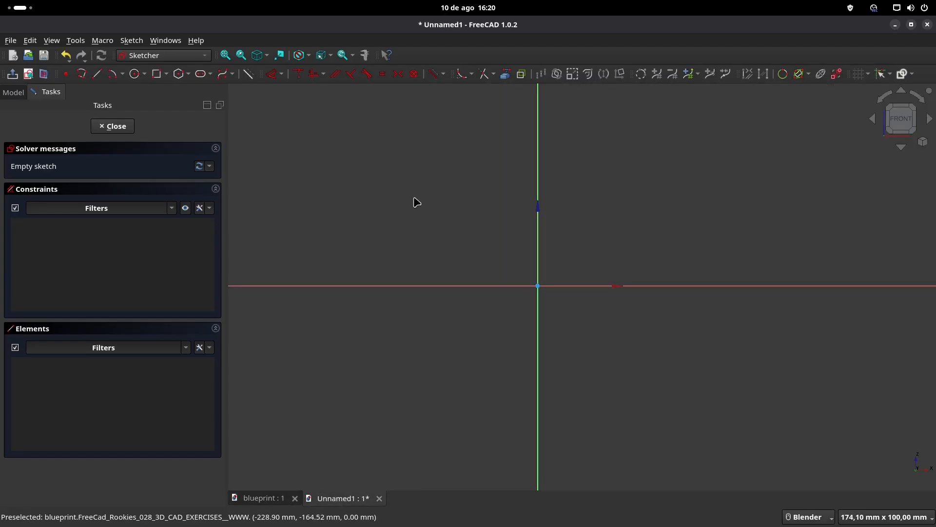
click(113, 74)
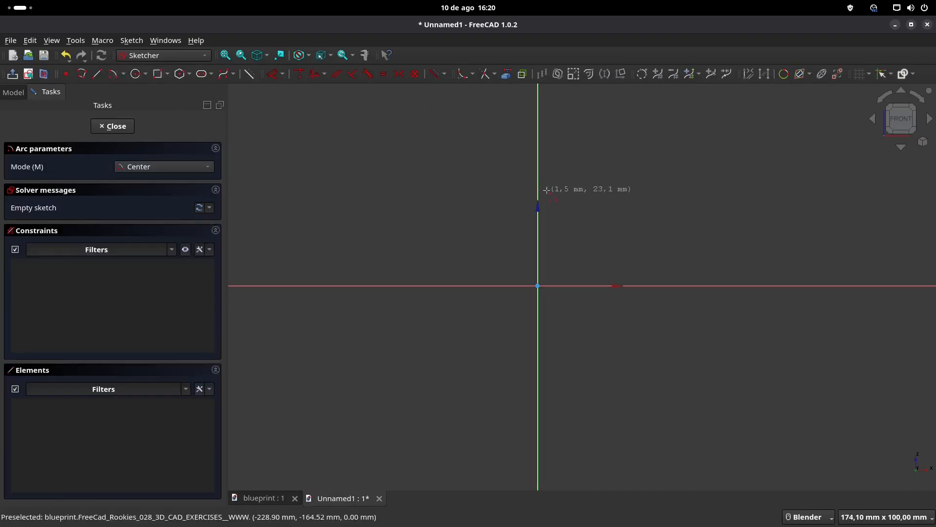
click(538, 131)
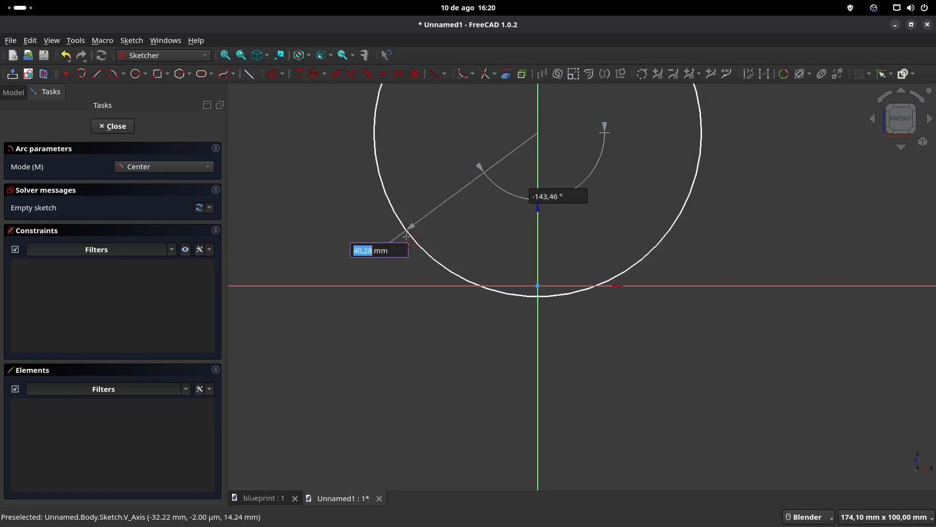
click(395, 243)
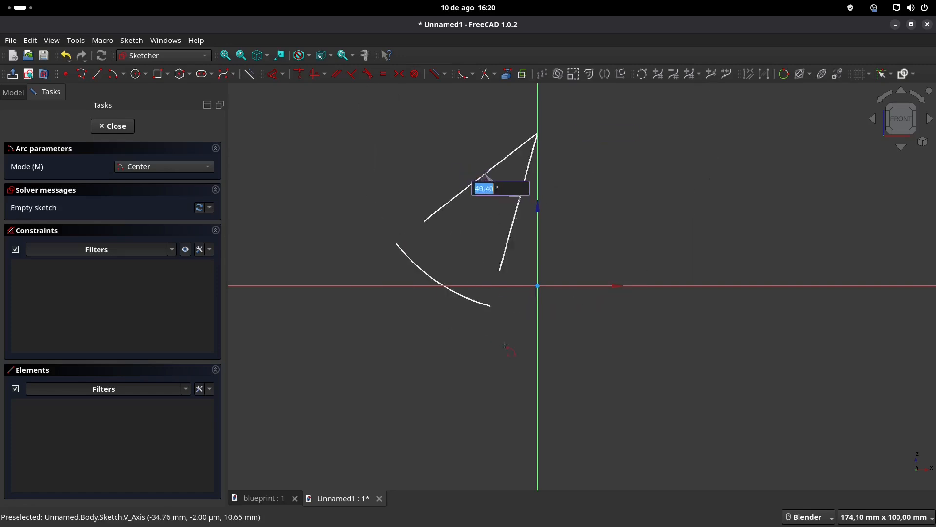
click(536, 326)
right_click(634, 214)
- Dimension the arc's centre at 74 mm vertically above the origin
click(273, 74)
click(538, 133)
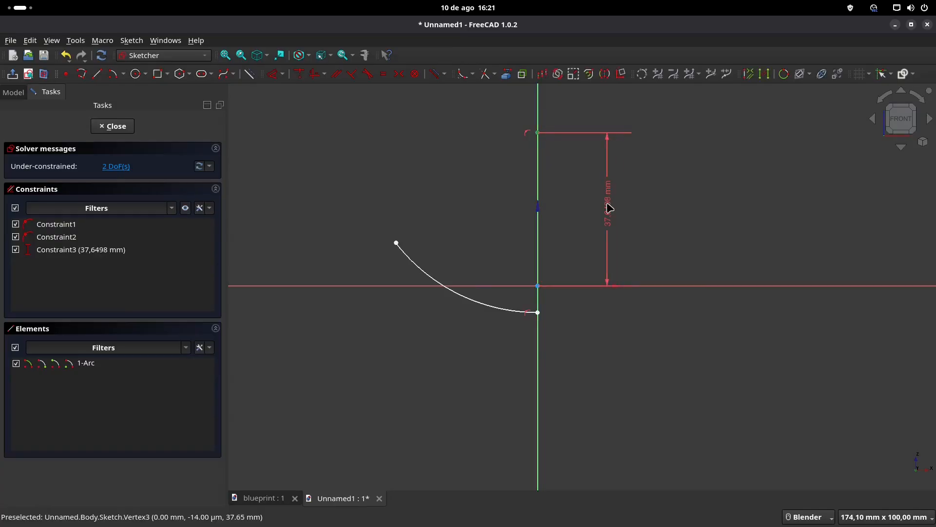
click(608, 201)
text(74)
key(Return)
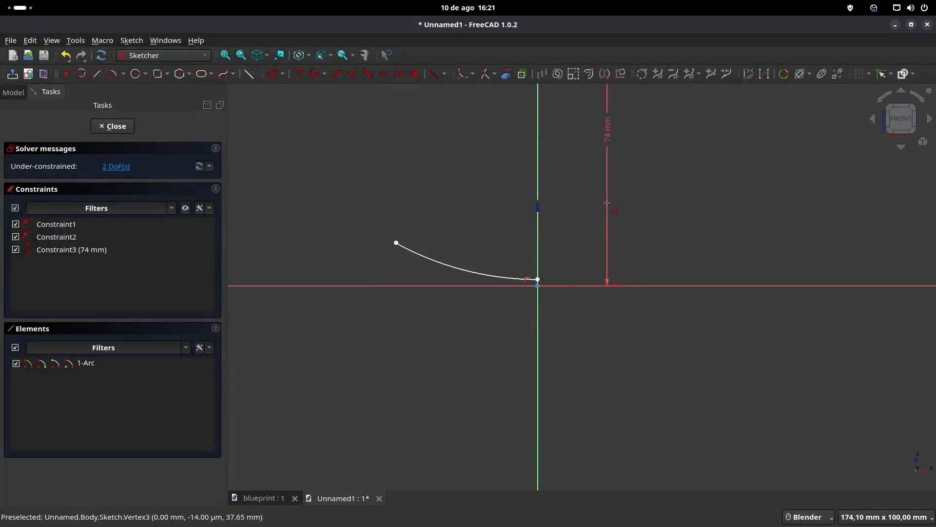
- Set the arc's radius to 136 mm and extend its free end to about 118 mm left of the vertical axis
click(263, 498)
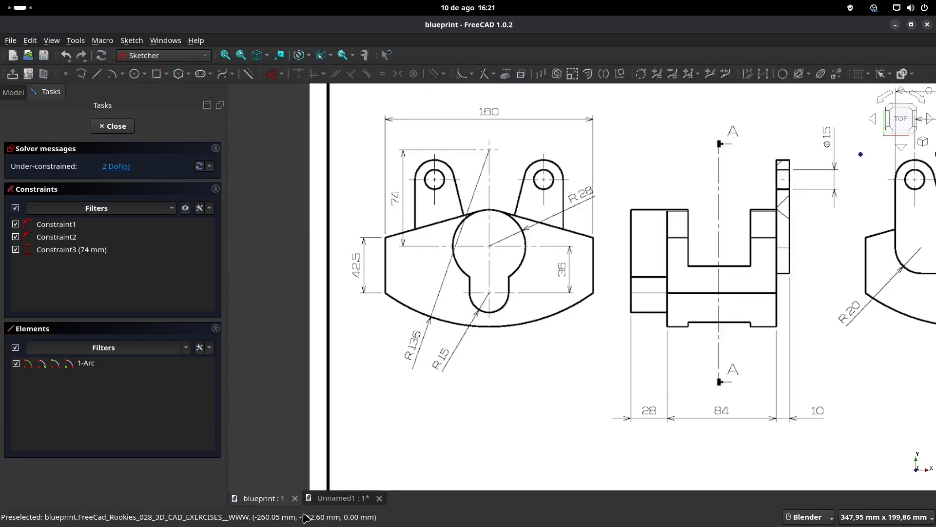
click(341, 498)
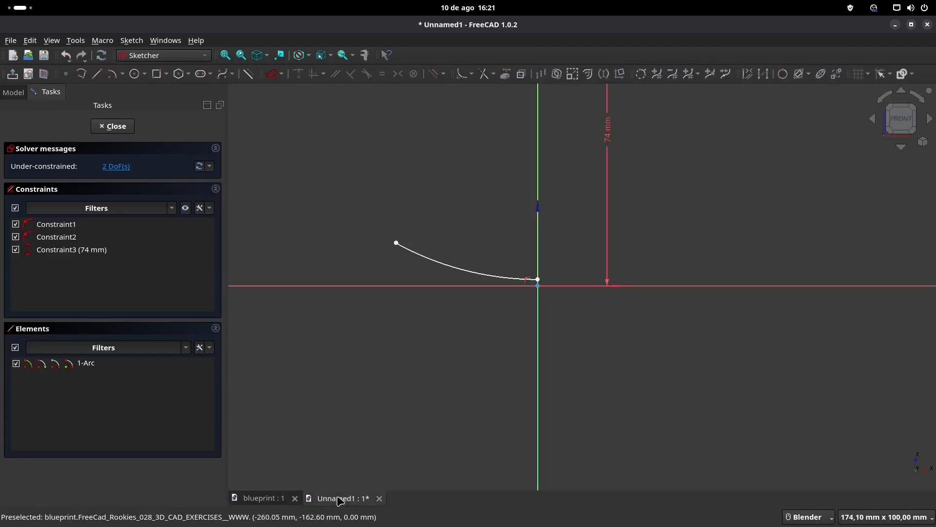
click(479, 276)
click(428, 343)
text(13)
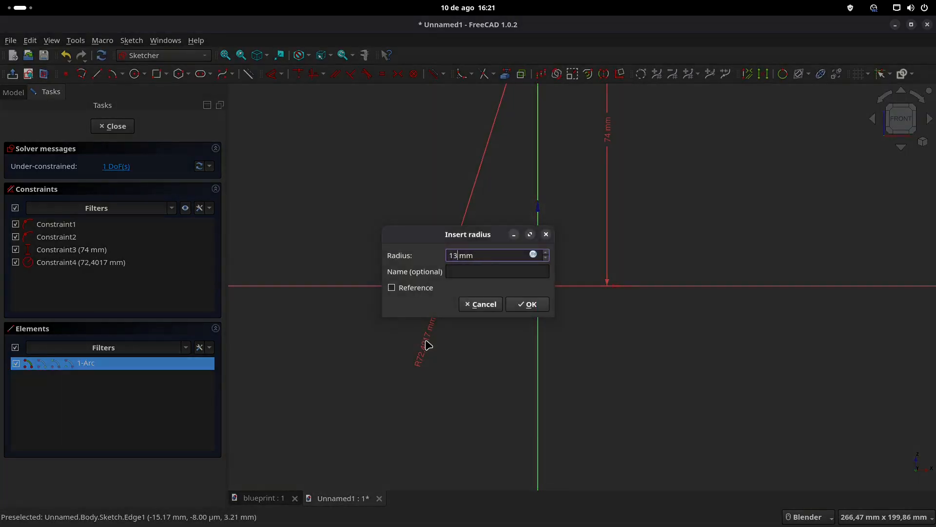
text(6)
key(Return)
scroll(598, 319, down, 5)
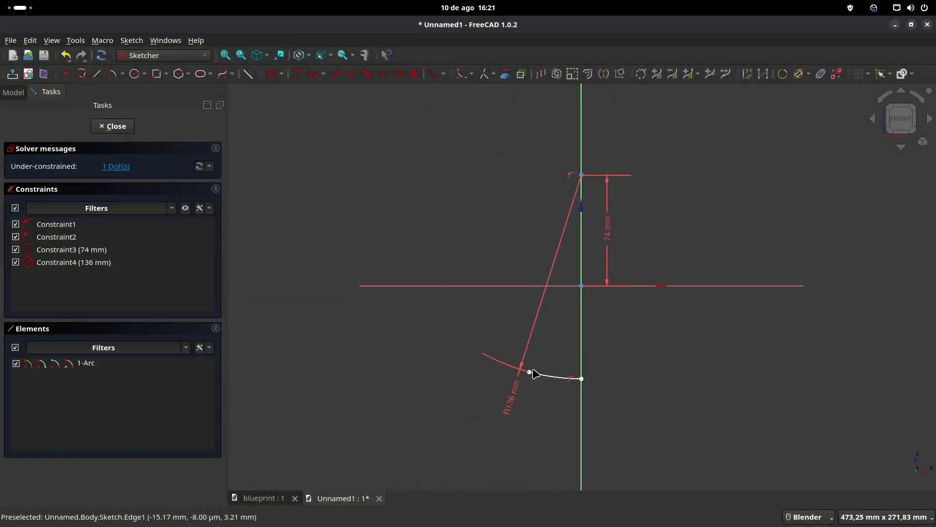
drag(529, 376, 461, 255)
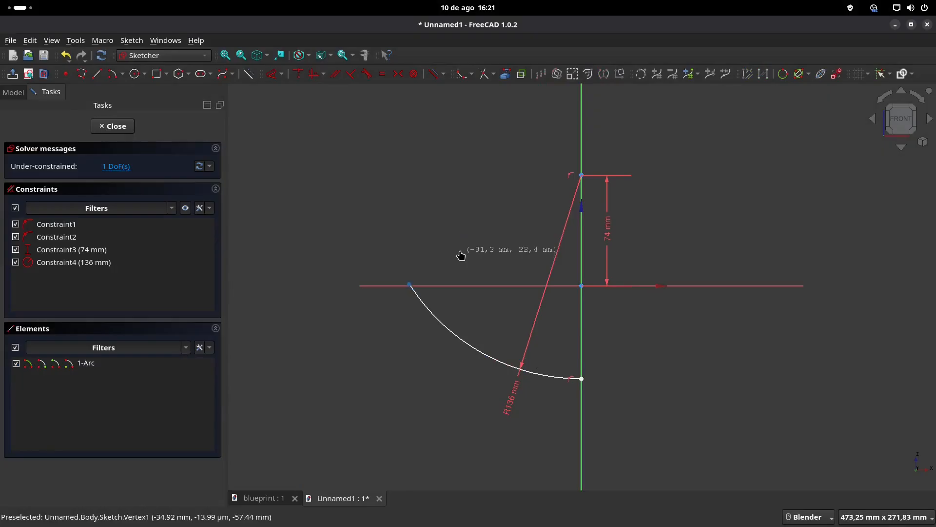
- Draw a short upper arc centred on the vertical axis, running from about 62 mm above the origin towards the left
click(268, 499)
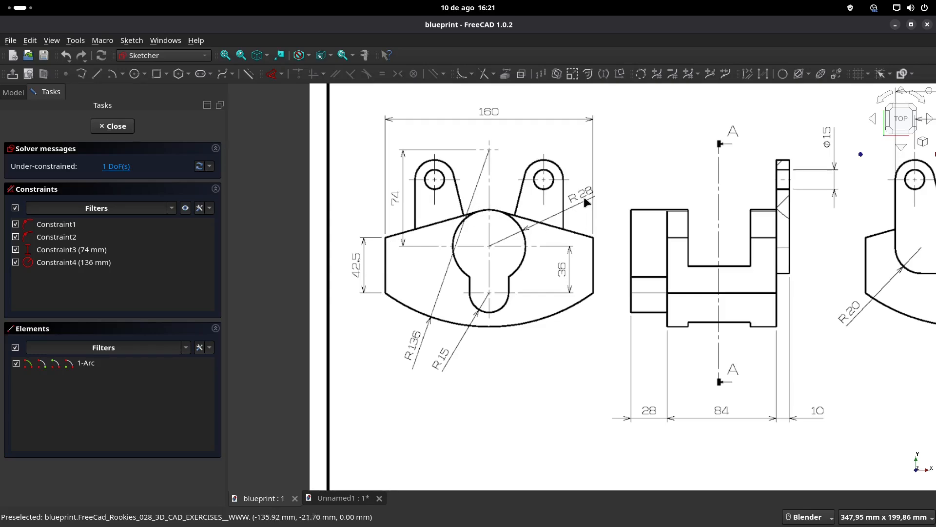
click(341, 498)
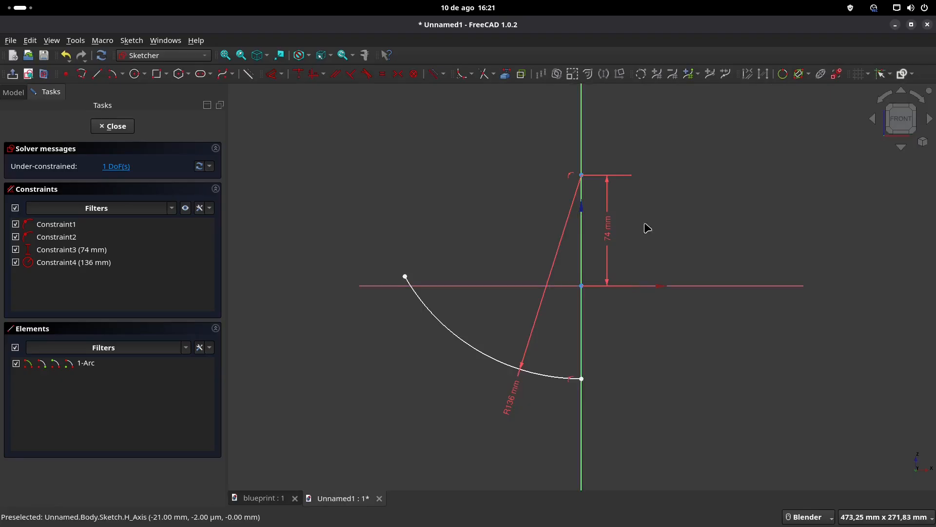
click(113, 74)
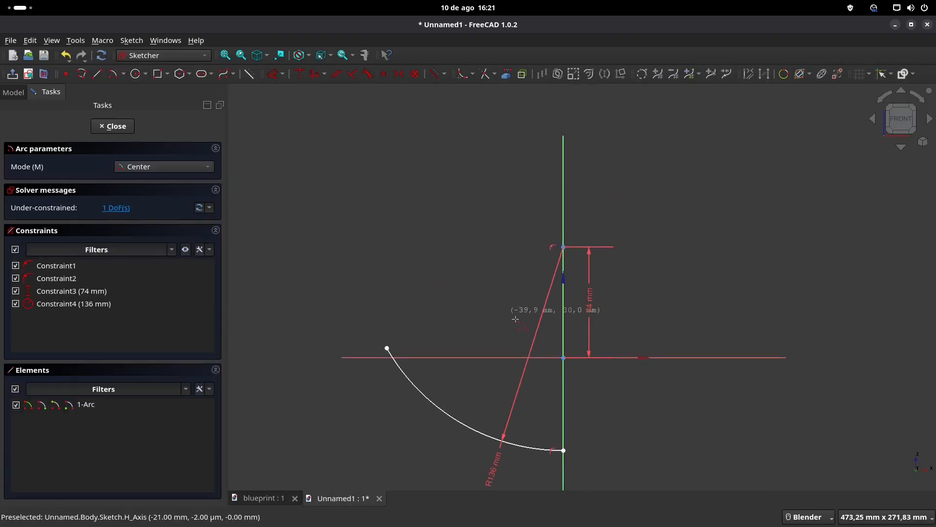
click(563, 312)
click(563, 265)
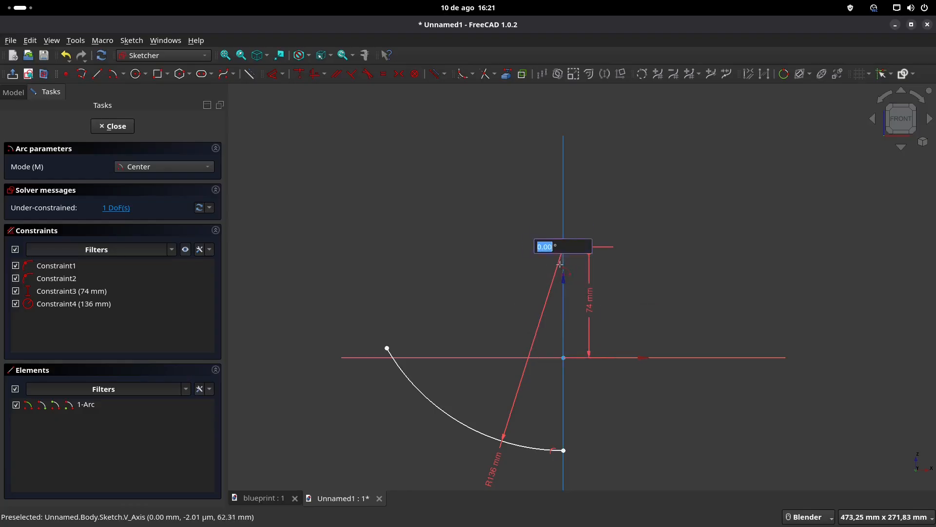
click(539, 270)
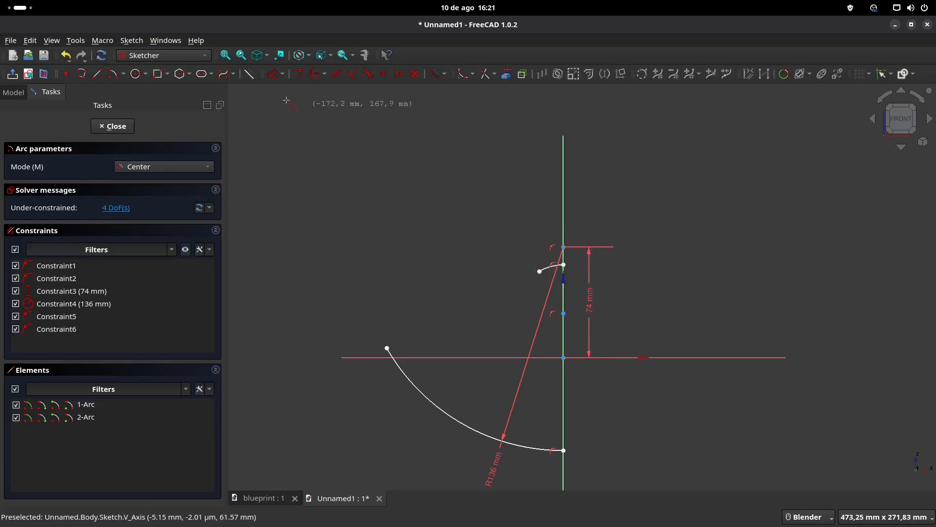
- Draw a vertical line about 31 mm long up from the large arc's left end and a sloped line joining it to the small arc
click(97, 74)
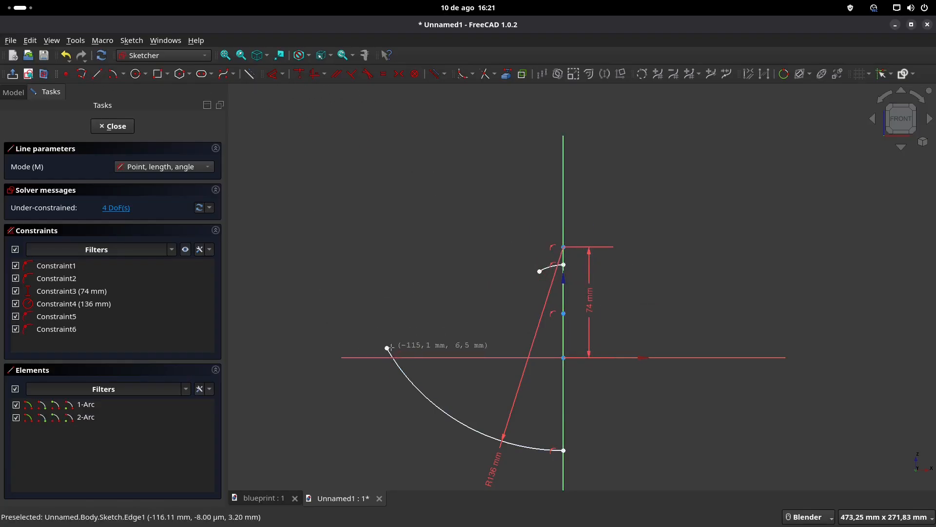
click(387, 348)
click(387, 301)
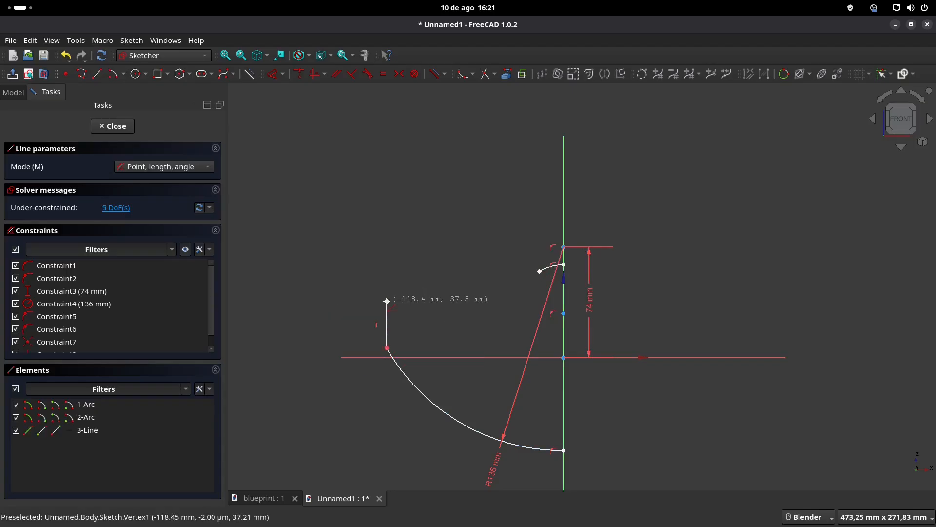
click(386, 301)
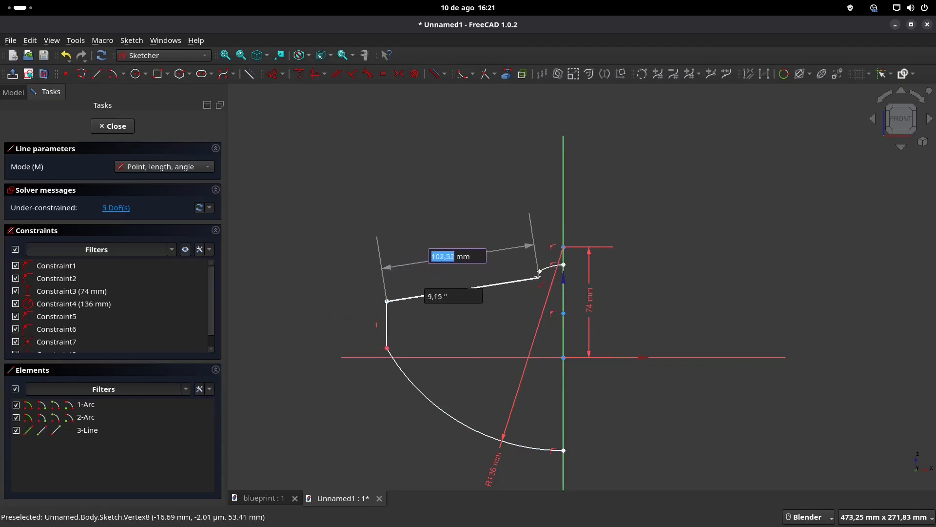
click(539, 271)
right_click(464, 207)
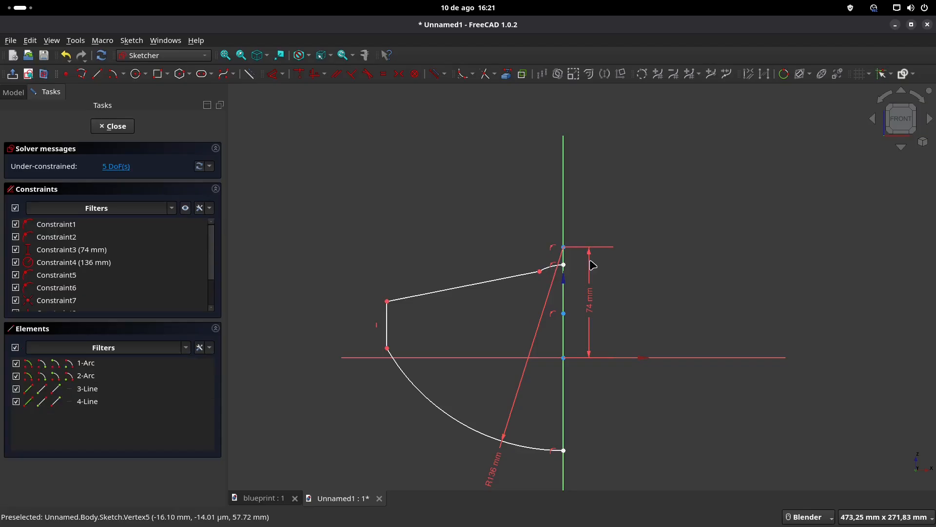
- Move the small arc's endpoint higher on the vertical axis and set its radius to 28 mm
drag(564, 265, 564, 222)
click(275, 76)
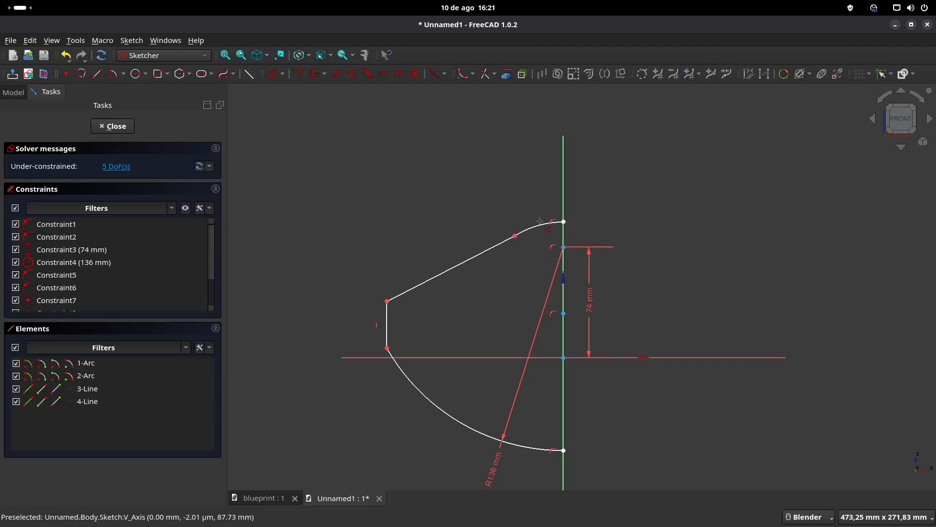
click(540, 226)
click(513, 196)
text(28)
key(Return)
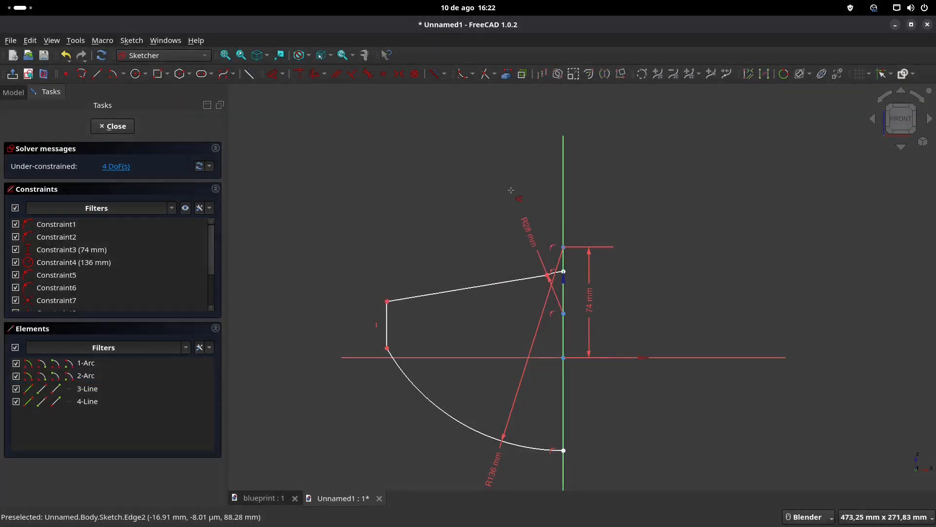
- Reposition the 28 mm radius arc higher and make it tangent to the sloped line
drag(548, 274, 539, 232)
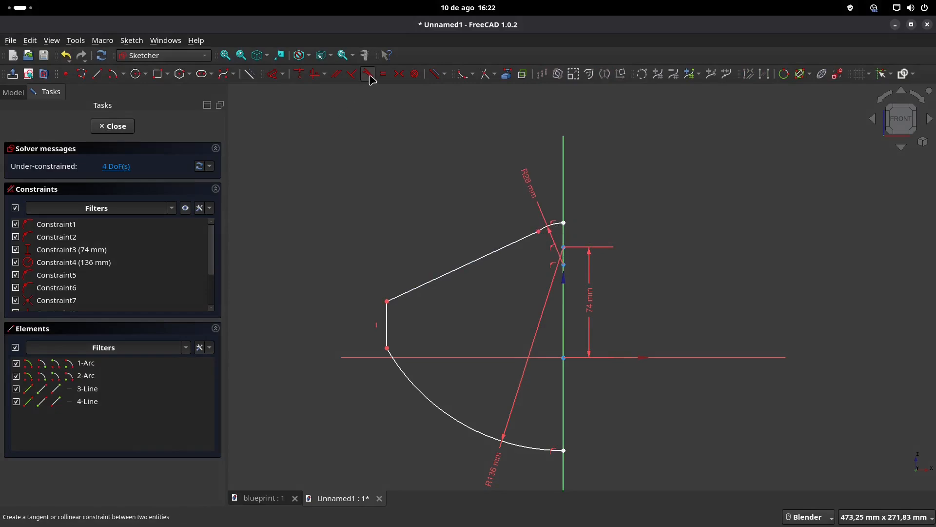
click(540, 229)
click(533, 232)
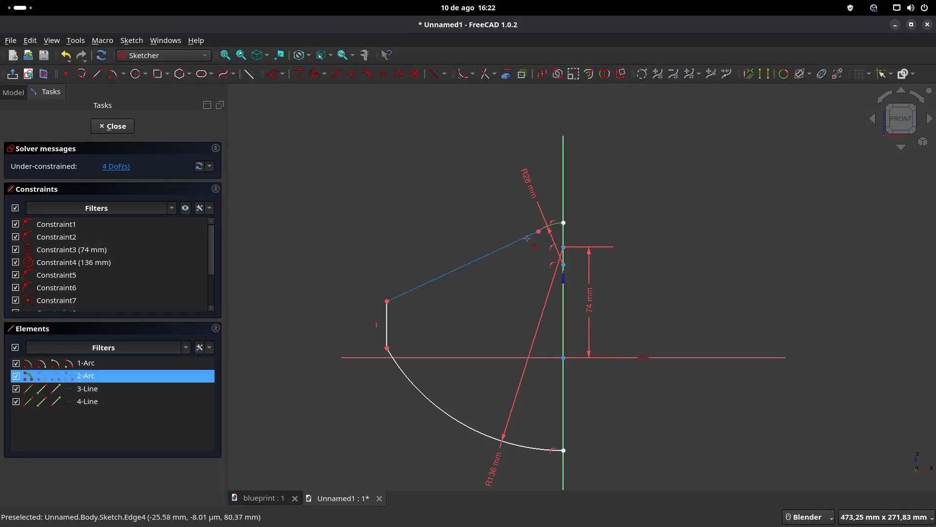
key(t)
key(t)
click(482, 305)
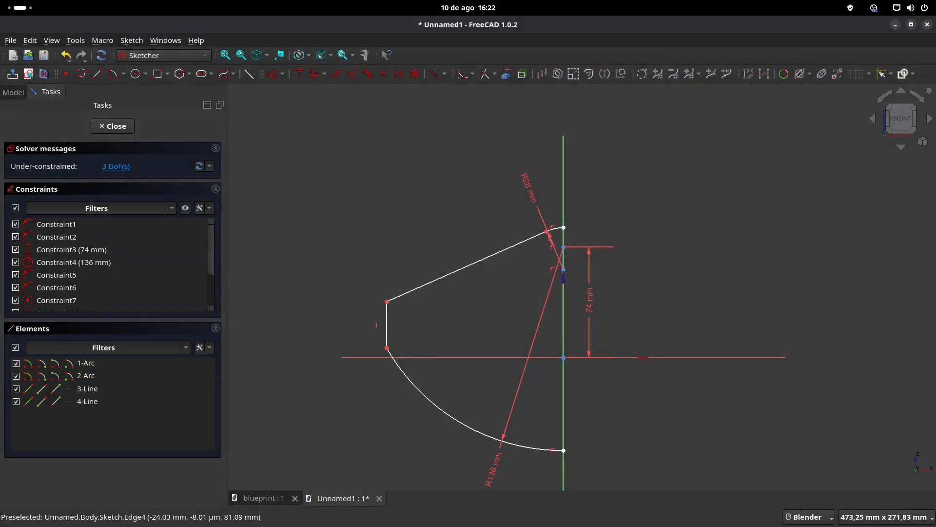
- Move the 28 mm arc's centre down the vertical axis close to the origin and shift the vertical side line inward
click(261, 498)
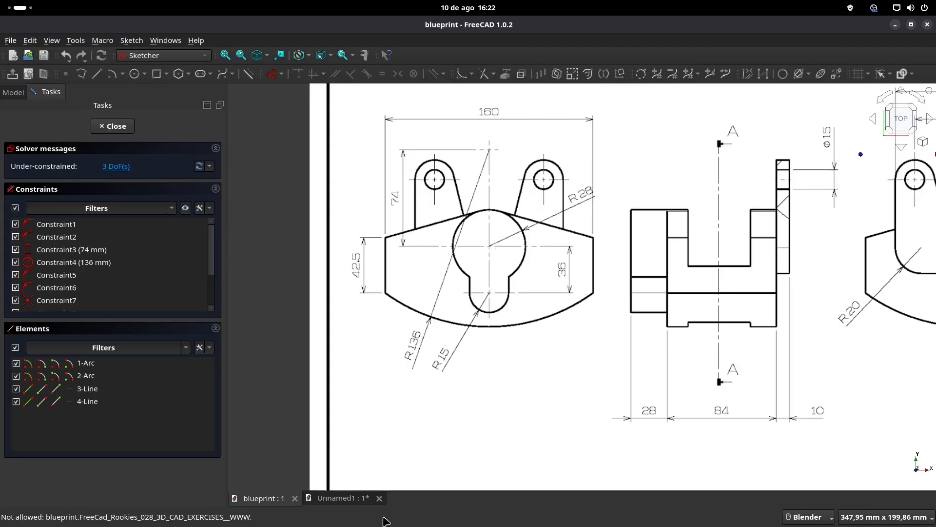
click(338, 498)
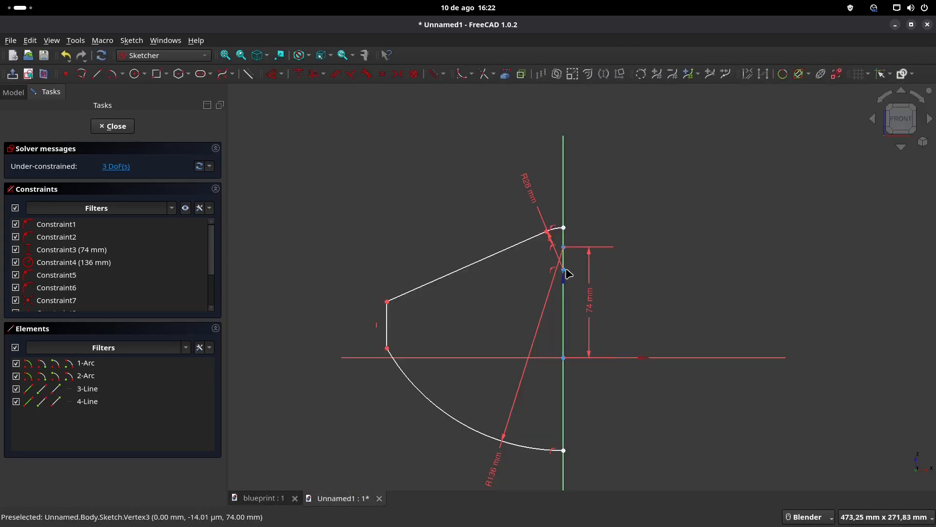
drag(567, 273, 564, 342)
drag(387, 355, 409, 379)
mouse_move(537, 304)
mouse_down()
mouse_move(529, 330)
mouse_move(529, 307)
mouse_up()
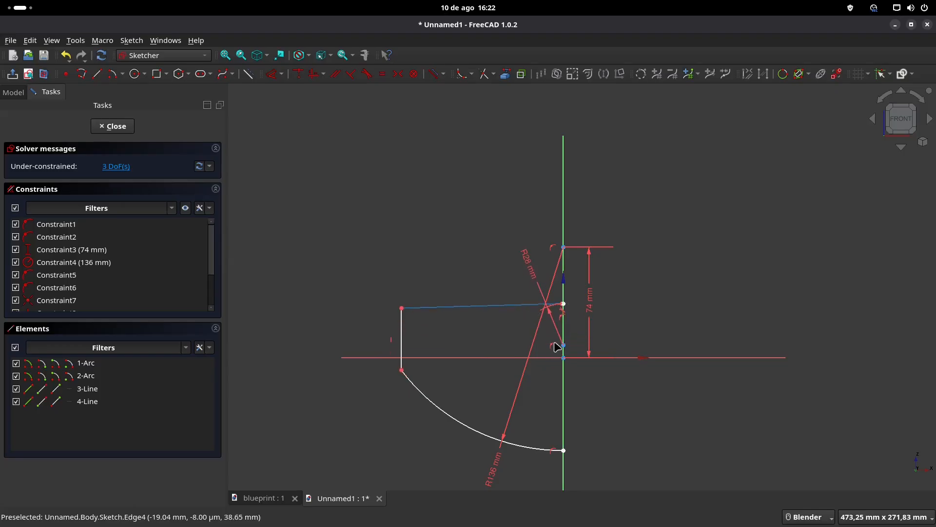
- Make the 28 mm arc's centre coincident with the origin and lower the sloped line's outer end
click(564, 348)
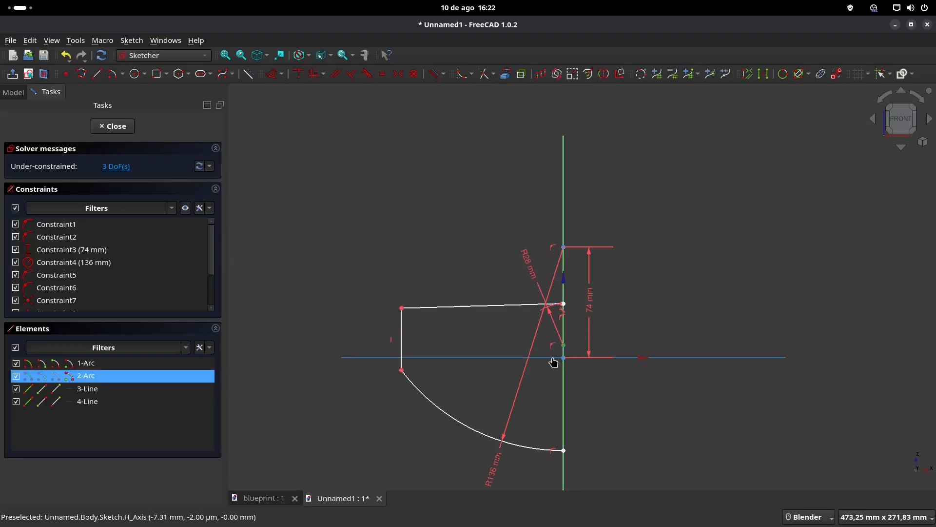
click(297, 75)
drag(409, 313, 411, 341)
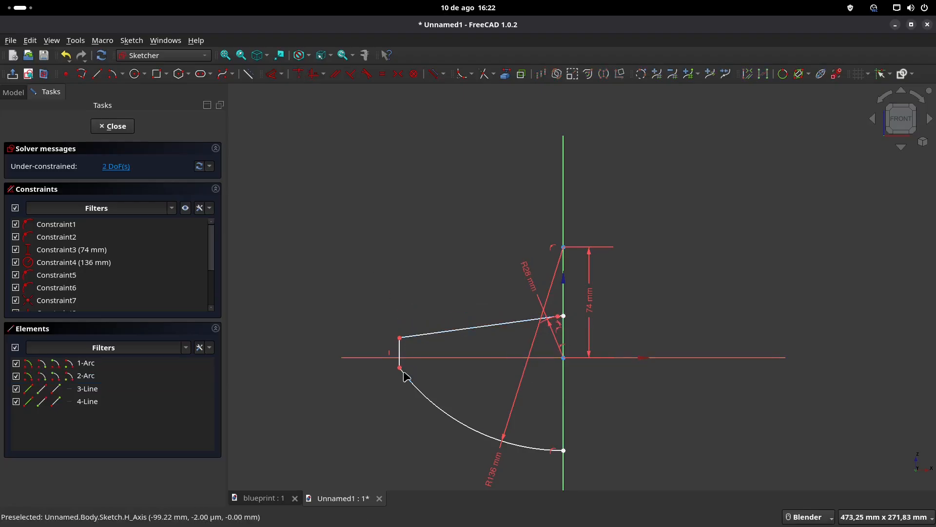
- Check the blueprint and dimension the vertical side line to a length of 42.5 mm
click(279, 503)
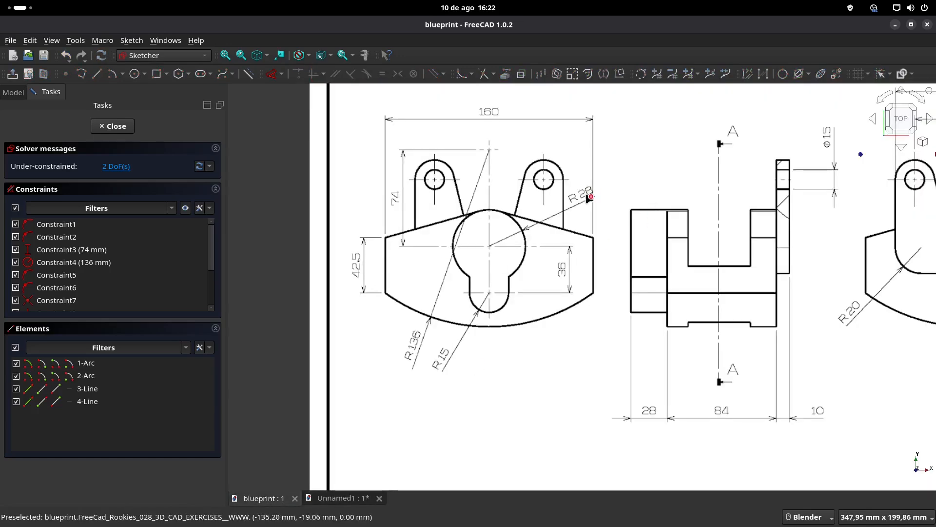
click(358, 498)
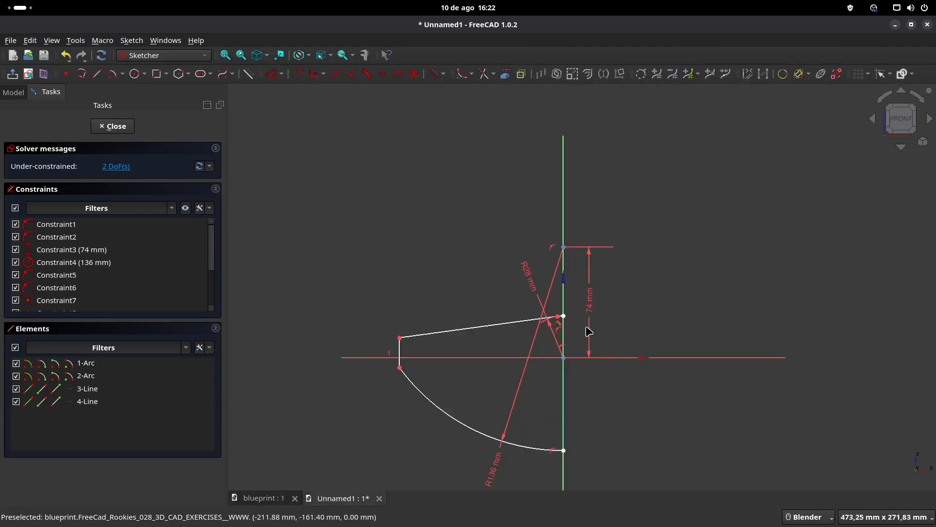
scroll(577, 335, up, 2)
shift+middle_drag(569, 328, 711, 221)
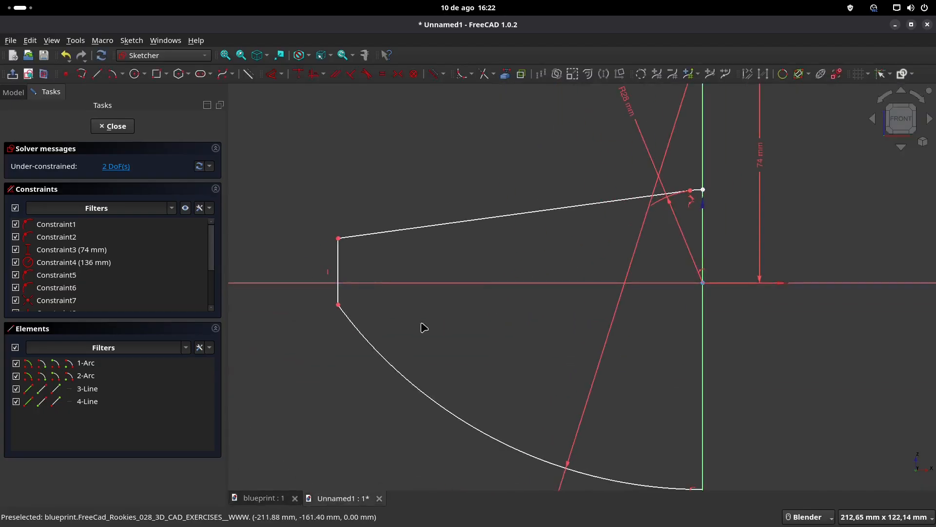
click(280, 76)
click(338, 266)
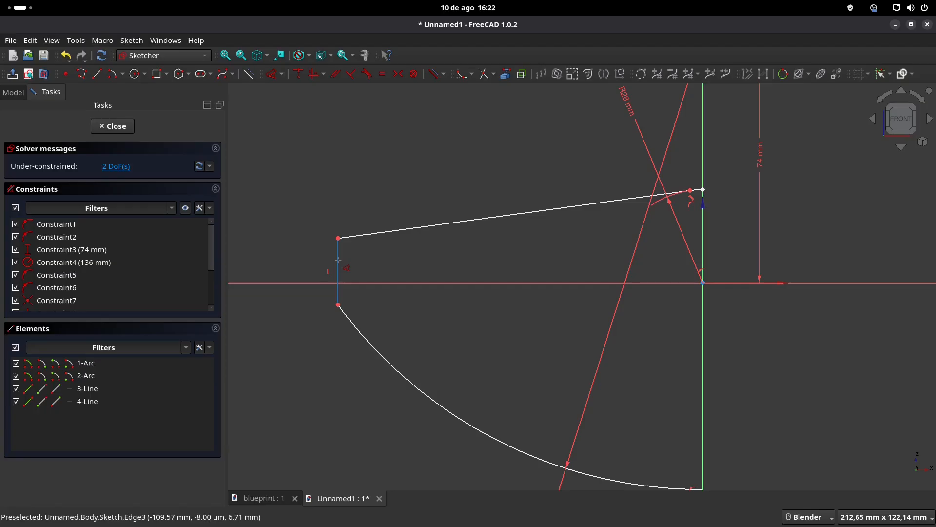
click(318, 280)
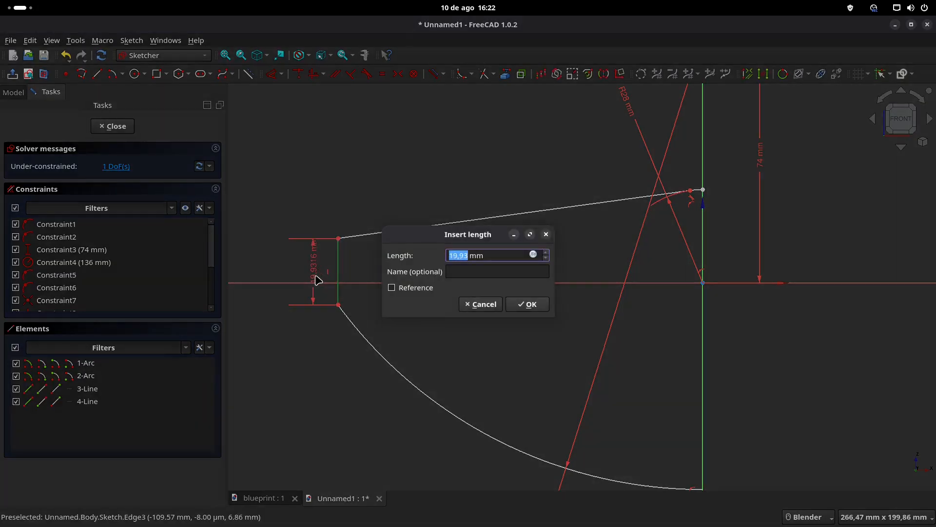
text(42)
key(Return)
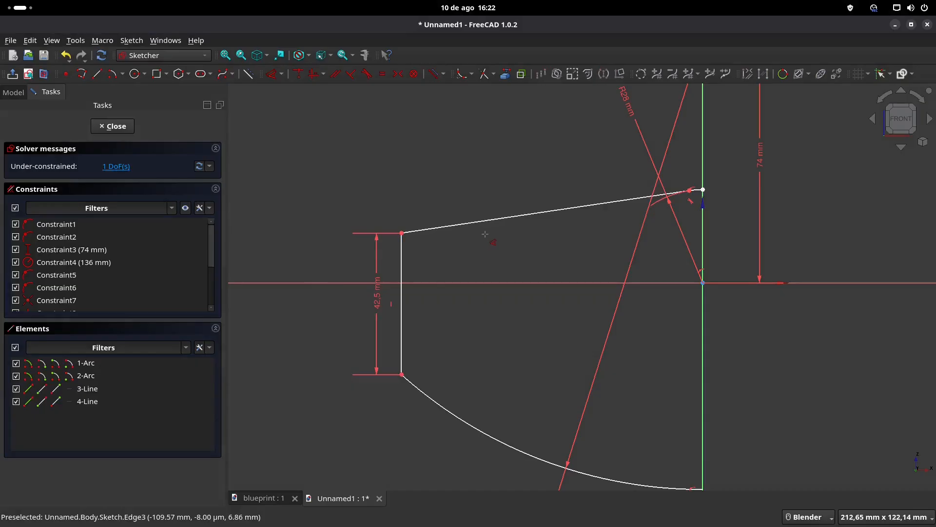
- Check the blueprint width and set the horizontal distance from the side line's lower end to the vertical axis to 160/2 mm
click(263, 498)
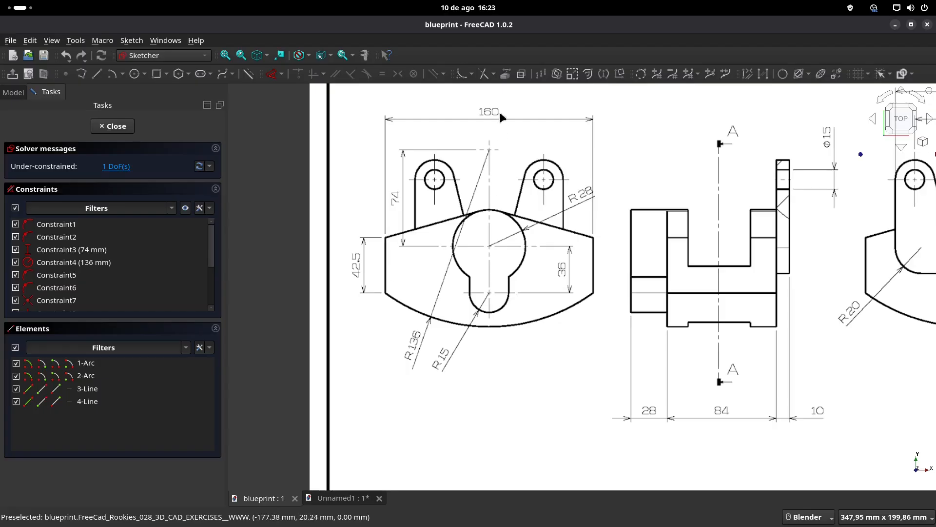
click(337, 498)
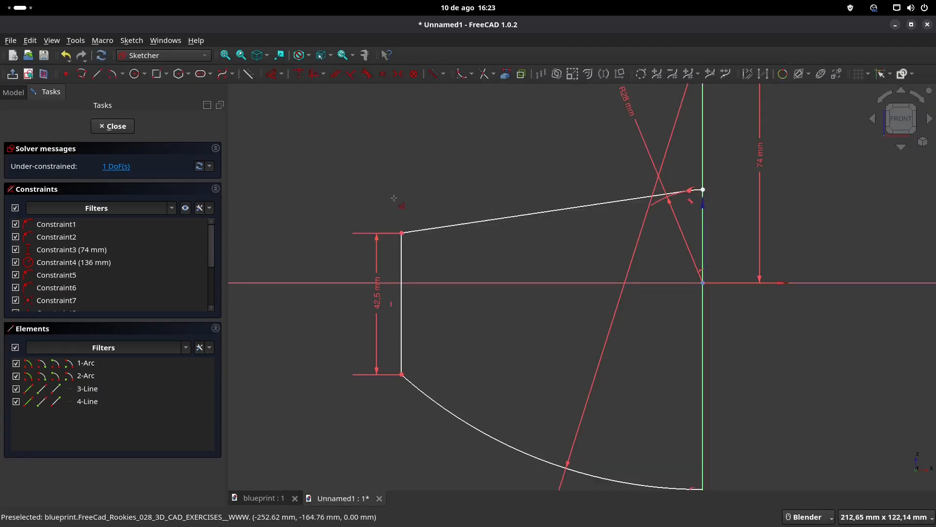
scroll(396, 212, down, 2)
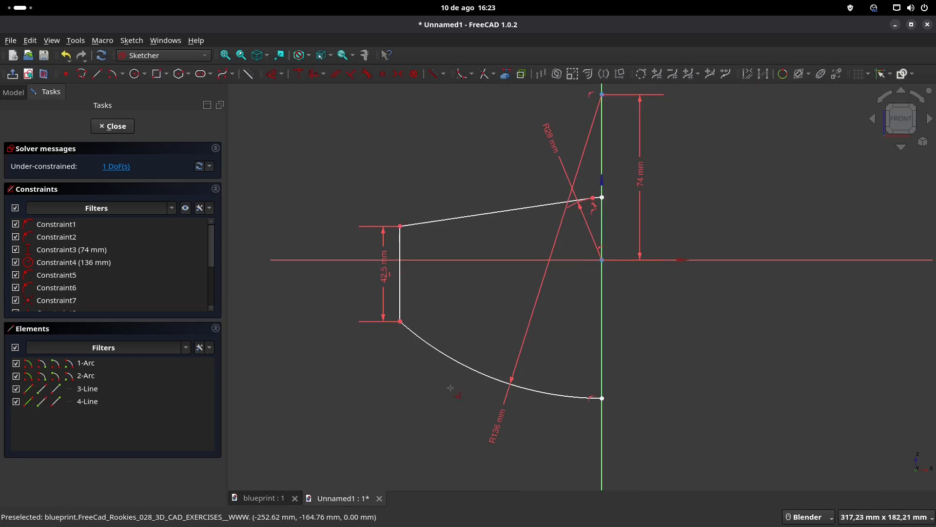
click(401, 326)
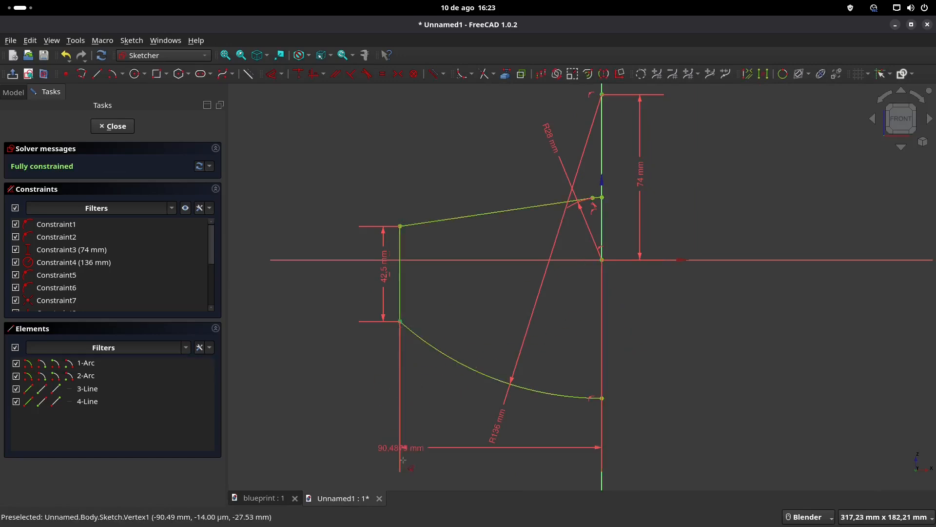
click(525, 468)
text(1)
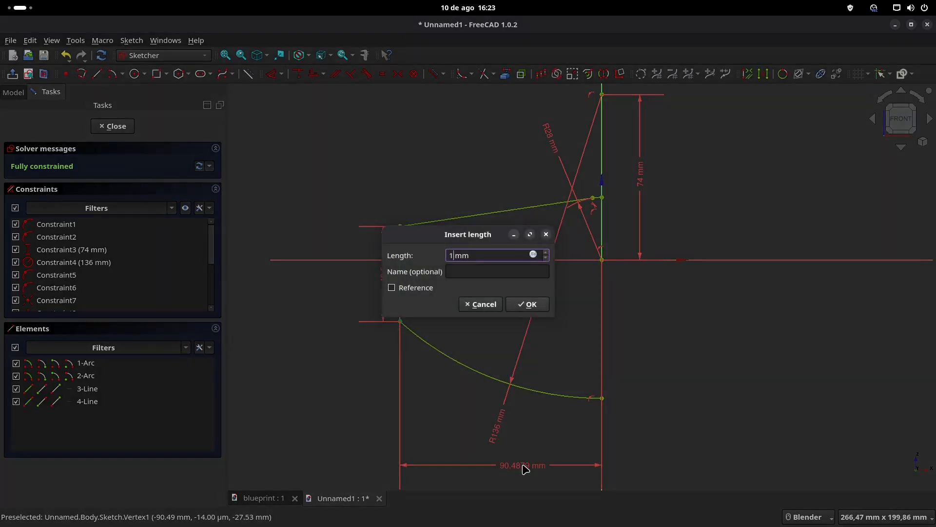
text(60/2)
key(Return)
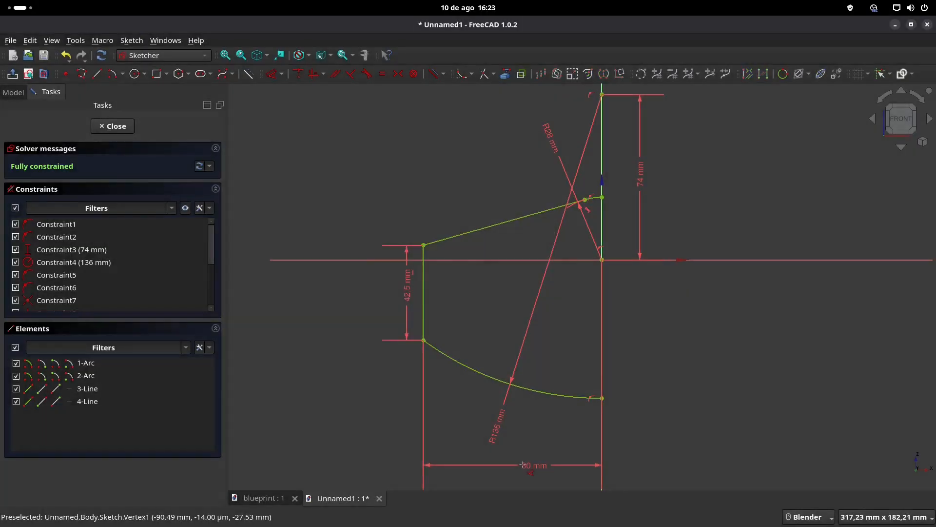
scroll(493, 268, down, 1)
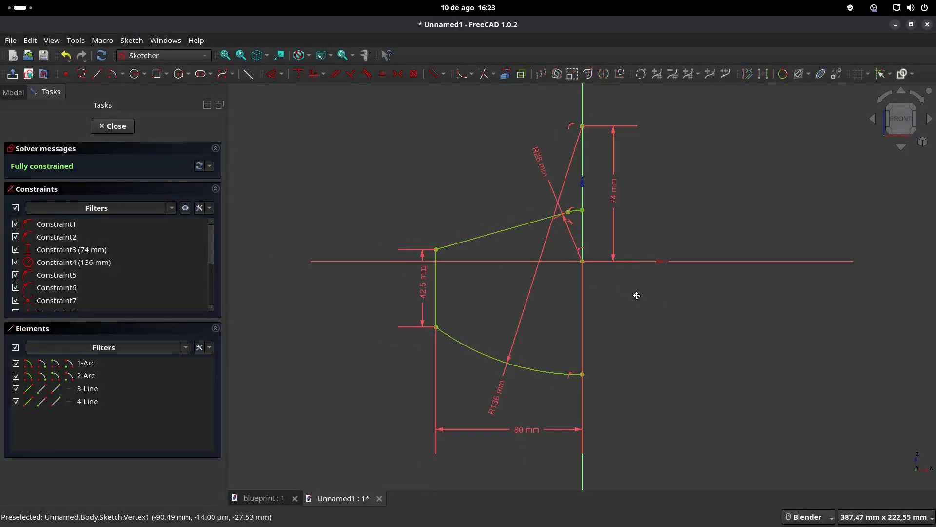
shift+middle_drag(637, 296, 591, 284)
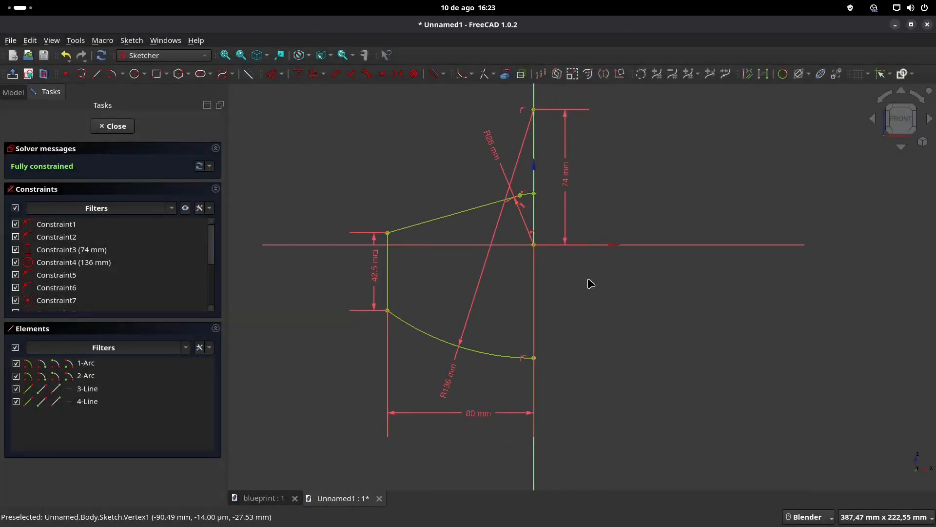
click(97, 74)
click(534, 193)
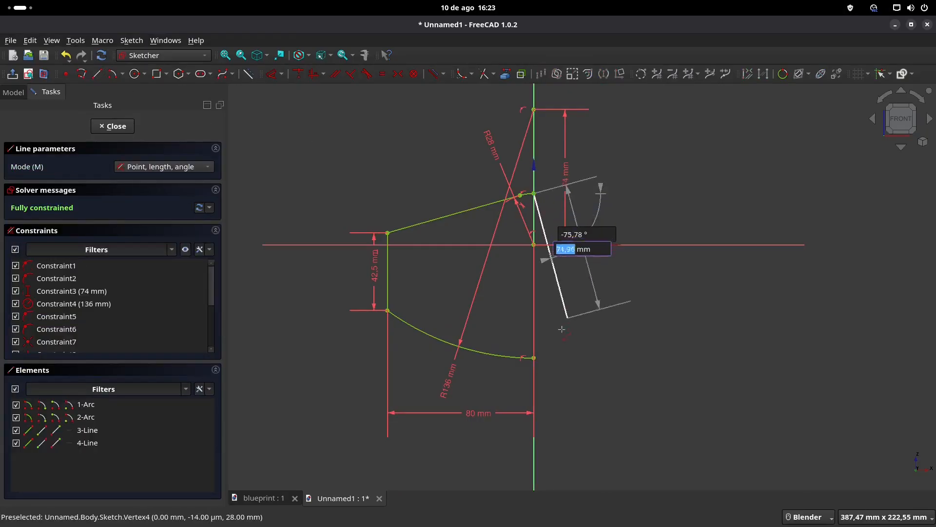
key(Escape)
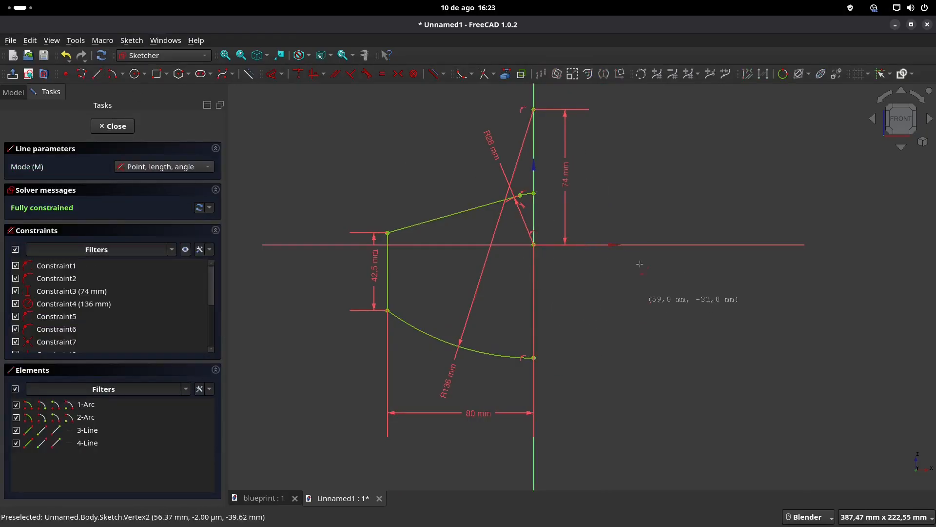
- Leave the sketch and try to pad the open half profile by 10 mm
click(113, 126)
scroll(594, 316, down, 3)
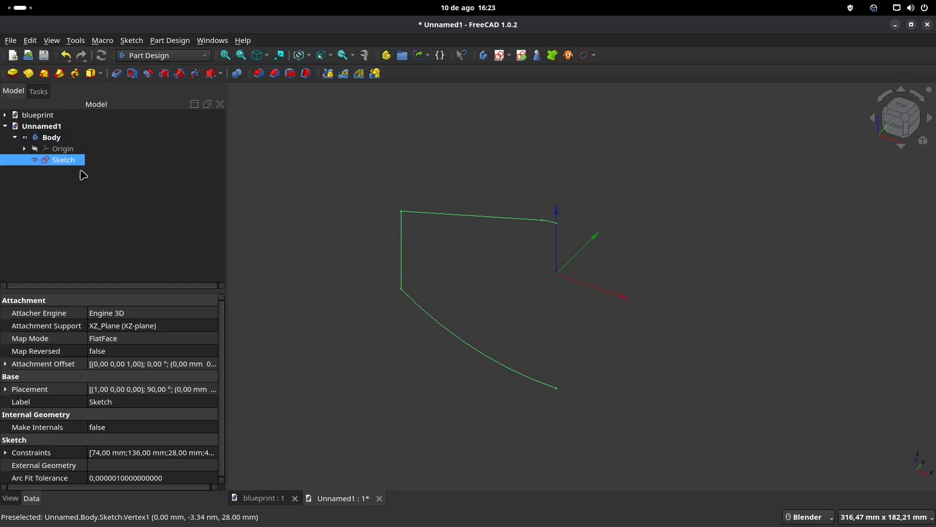
double_click(63, 160)
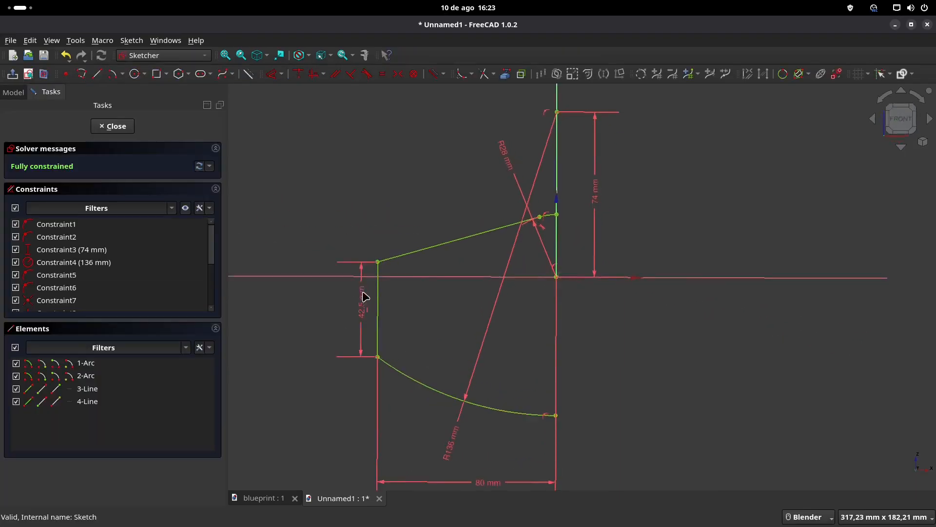
click(113, 126)
click(15, 74)
click(137, 125)
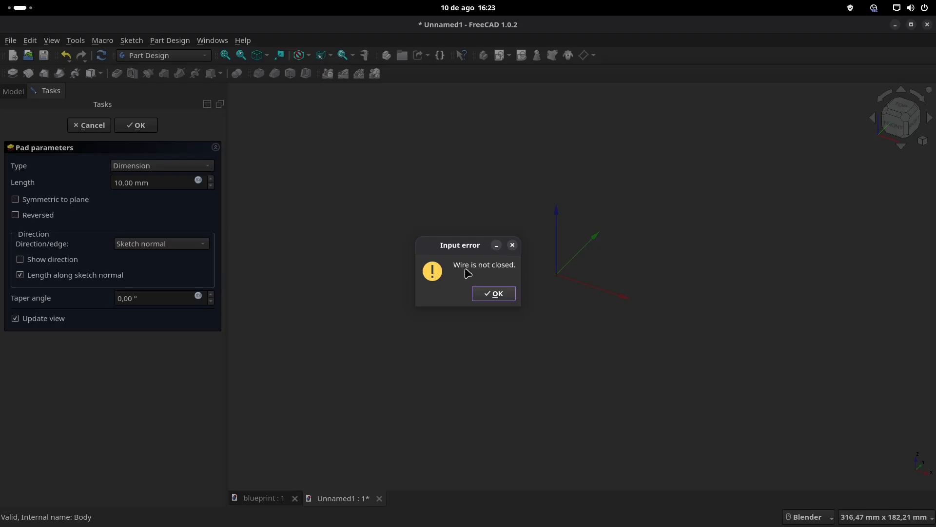
click(503, 297)
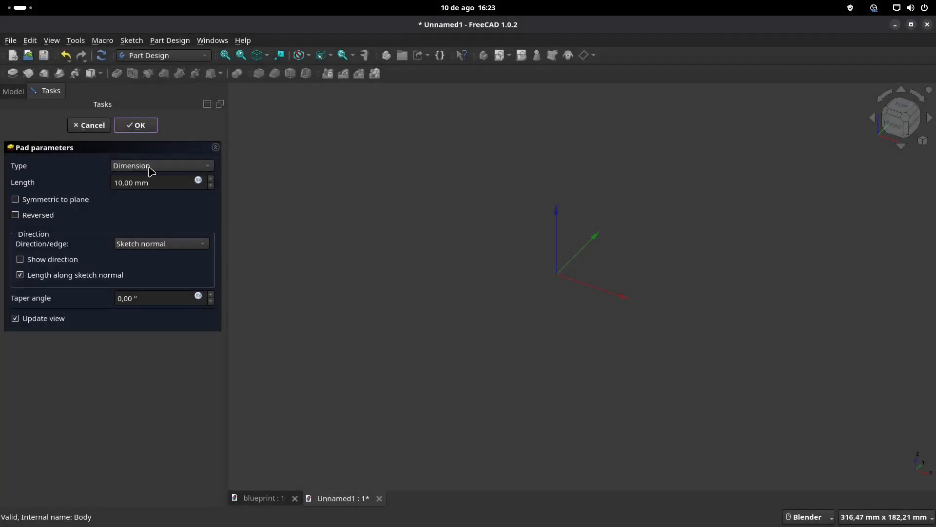
click(93, 126)
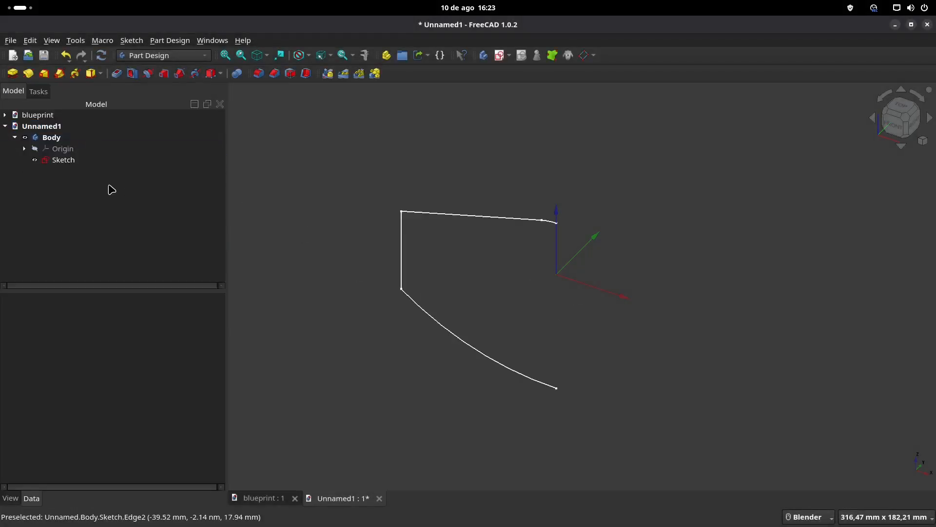
- Reopen the sketch, close the profile with a line along the vertical axis joining both arcs' ends, and exit the sketch
double_click(56, 158)
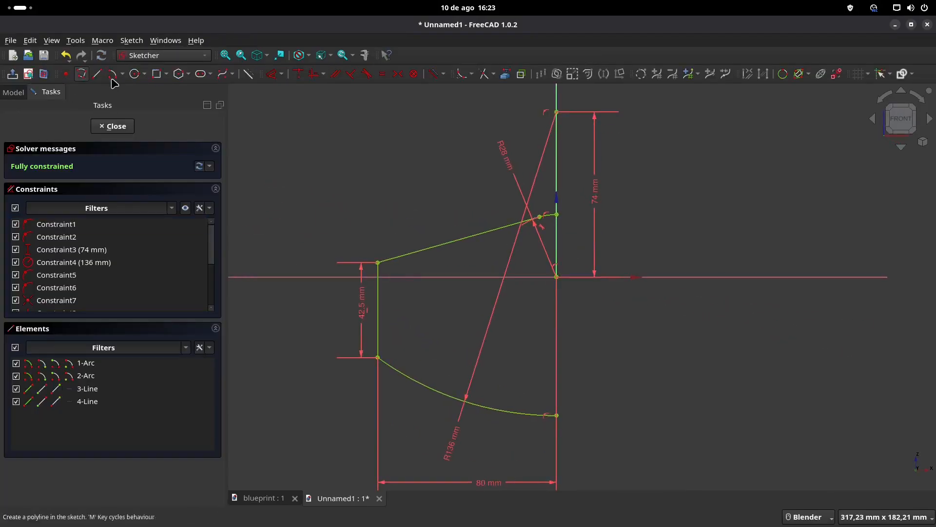
click(96, 74)
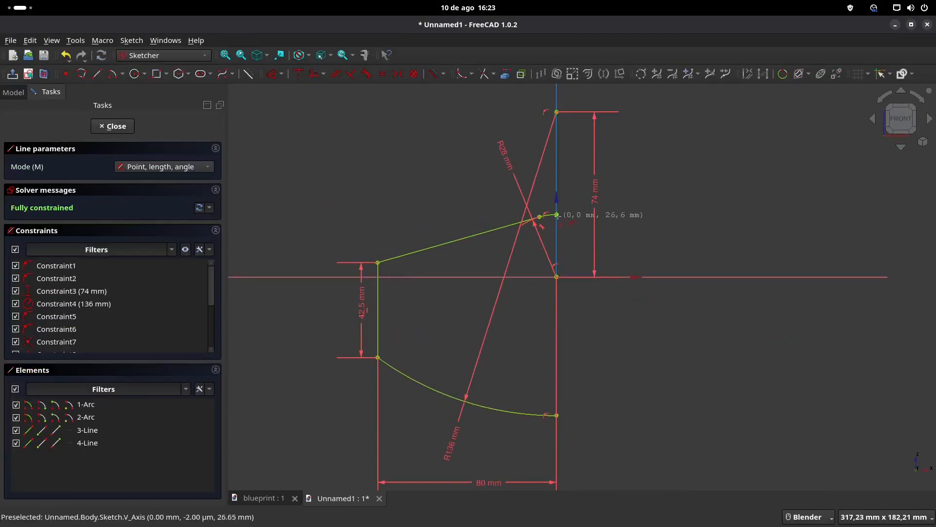
click(557, 215)
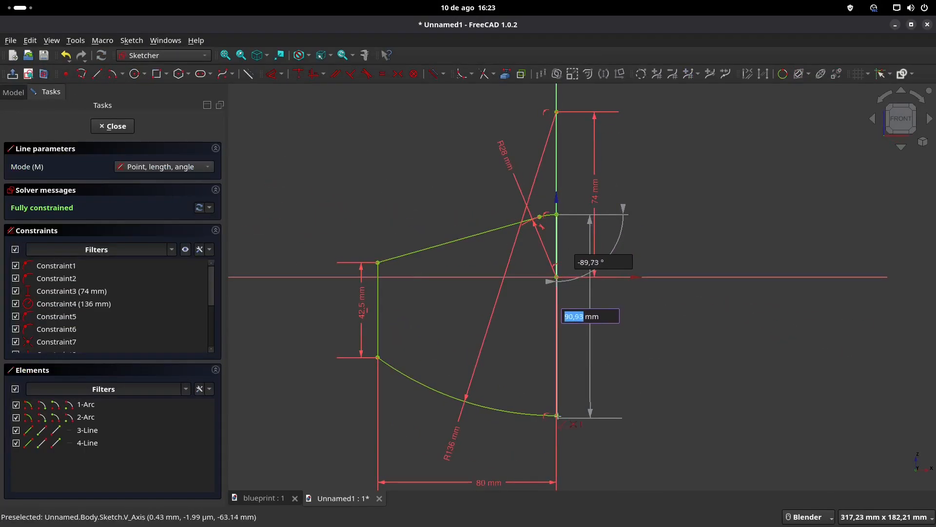
click(557, 415)
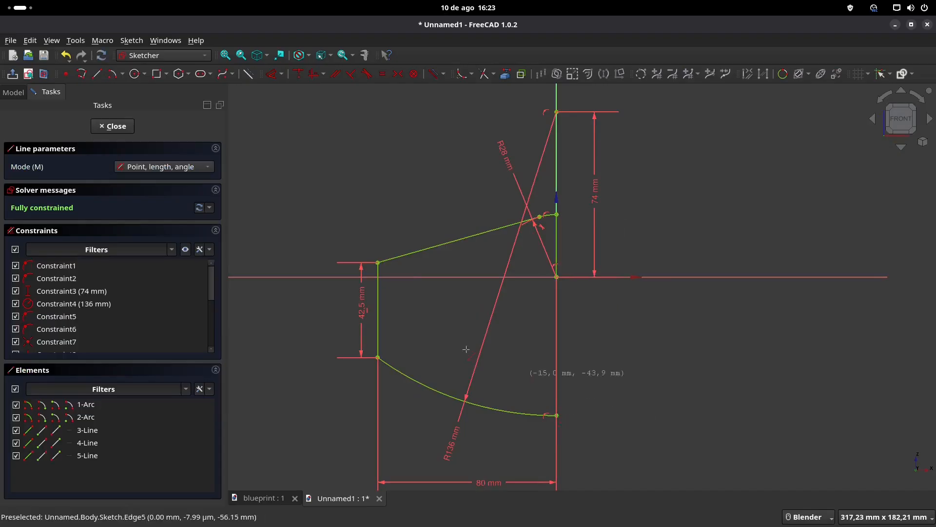
click(117, 129)
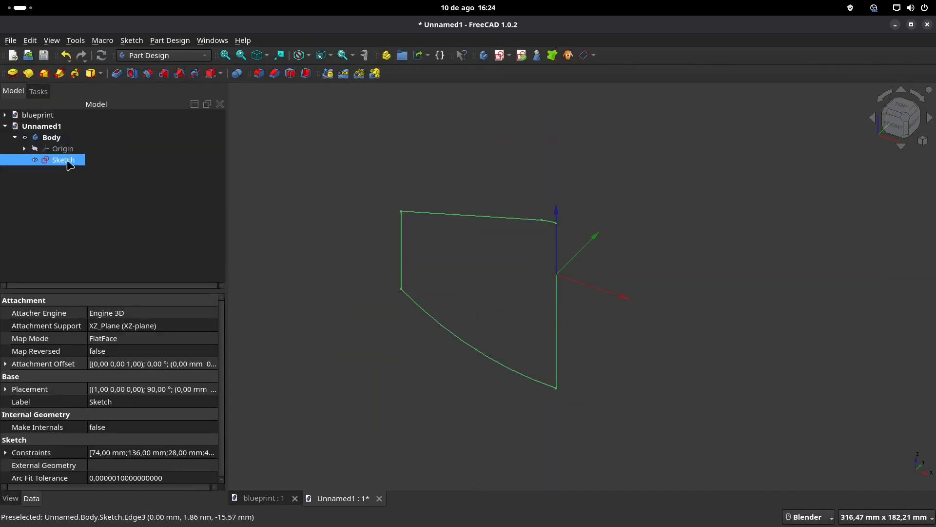
- Check the body thickness on the blueprint and pad the closed half profile 84 mm, symmetric to the sketch plane
click(12, 74)
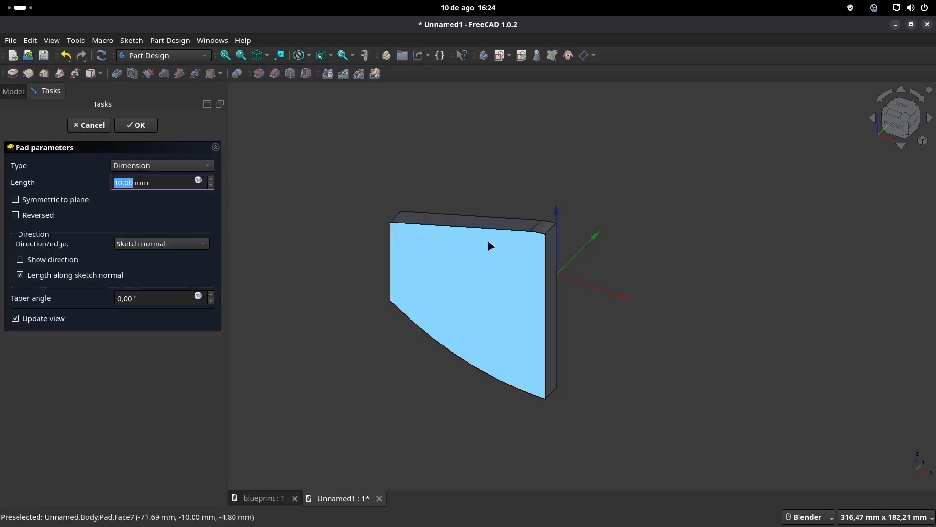
click(276, 499)
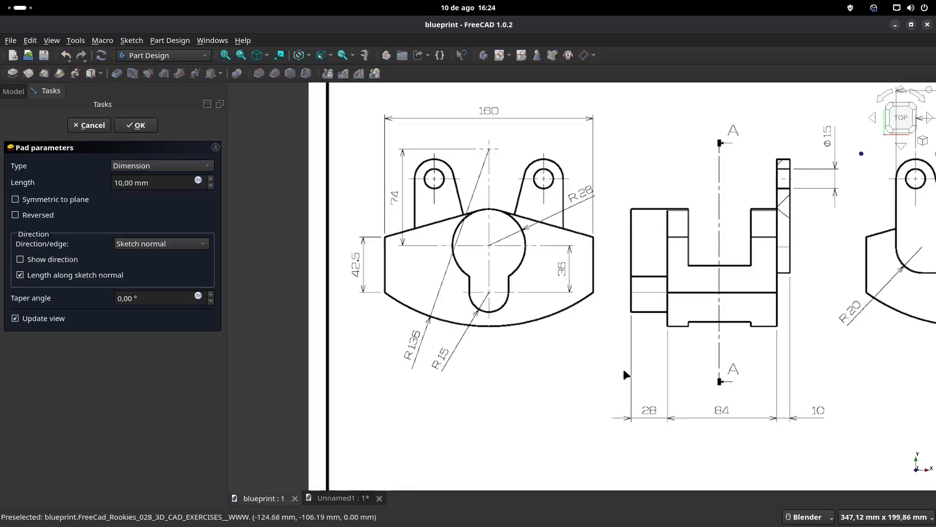
scroll(623, 368, down, 3)
shift+middle_drag(723, 380, 675, 383)
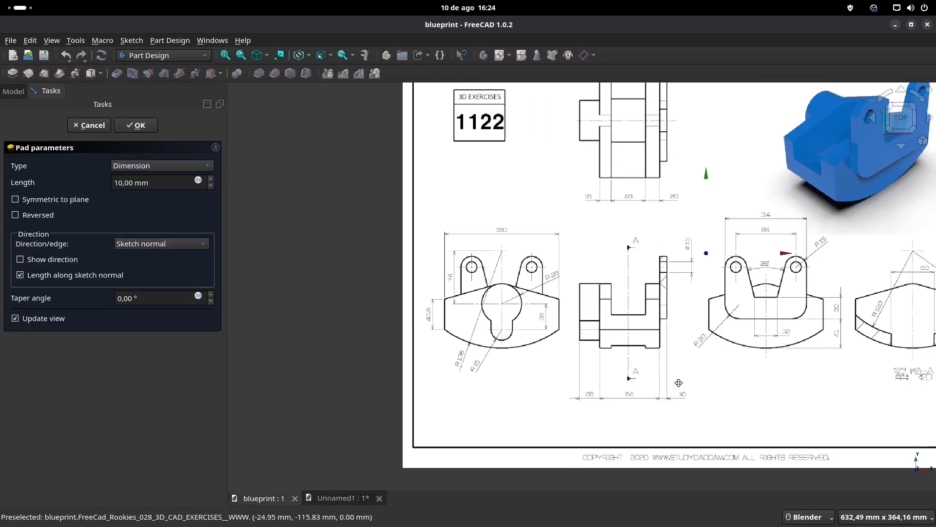
scroll(644, 359, up, 3)
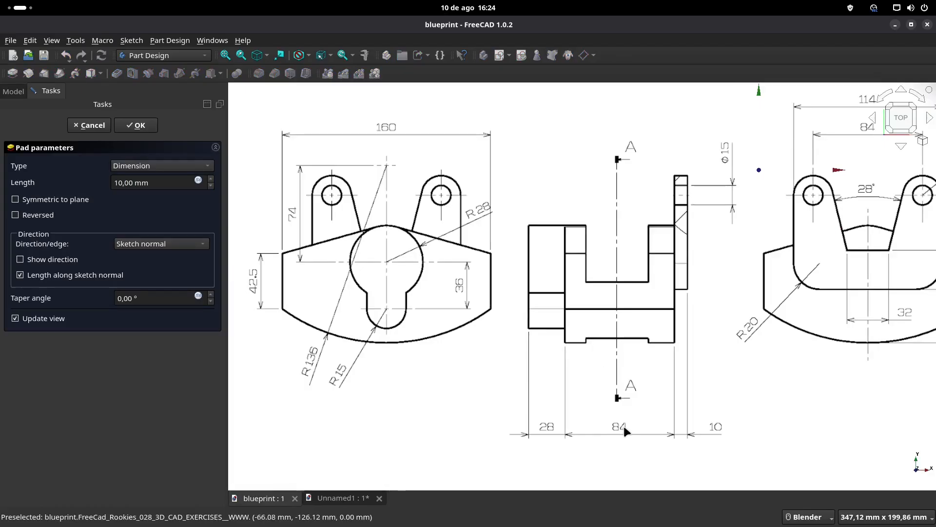
click(332, 498)
click(42, 200)
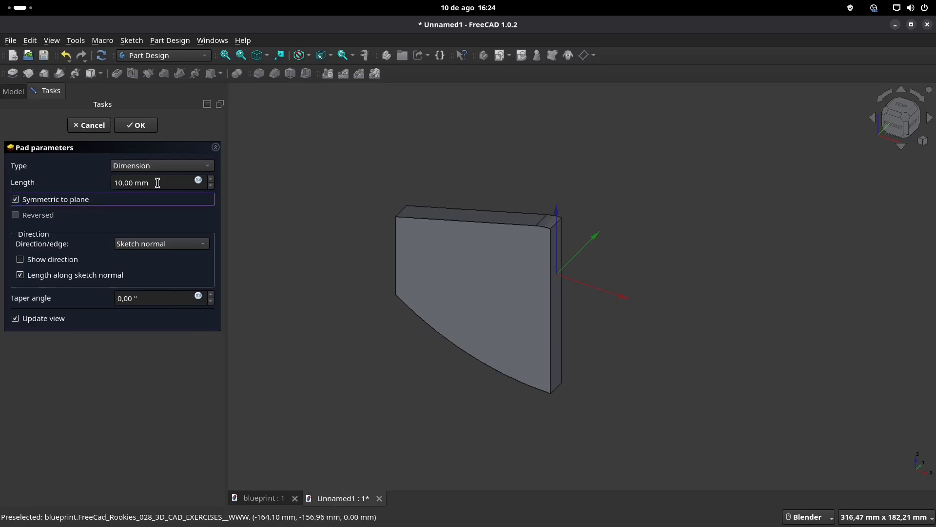
drag(156, 183, 59, 183)
text(20)
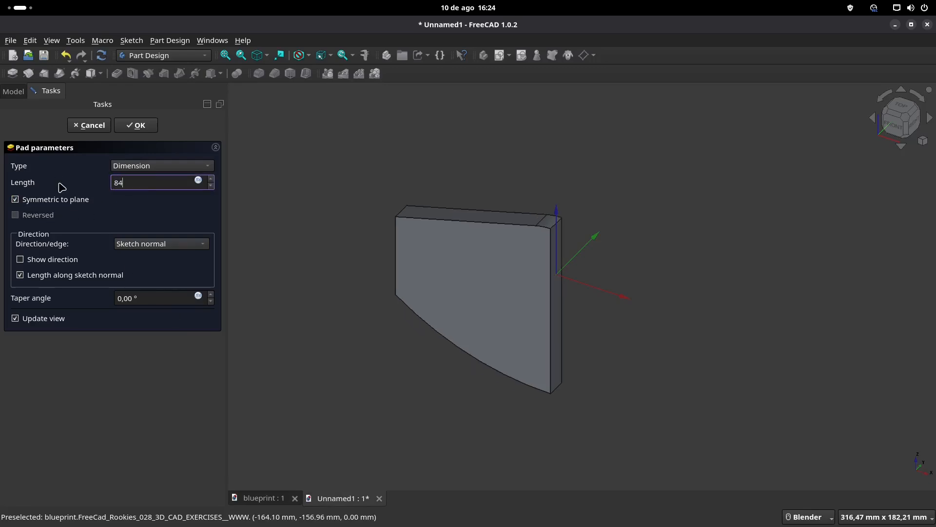
key(Return)
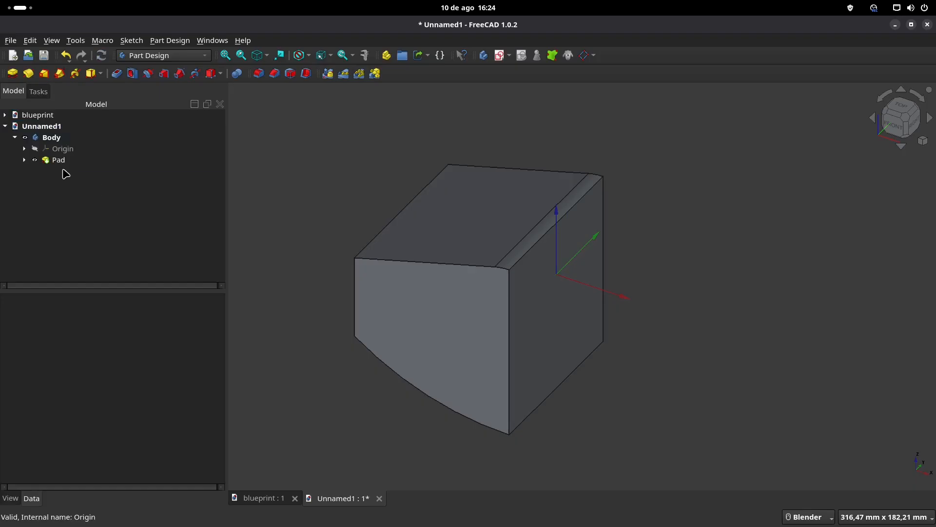
- Mirror the pad about the vertical sketch axis to complete the full body
click(65, 161)
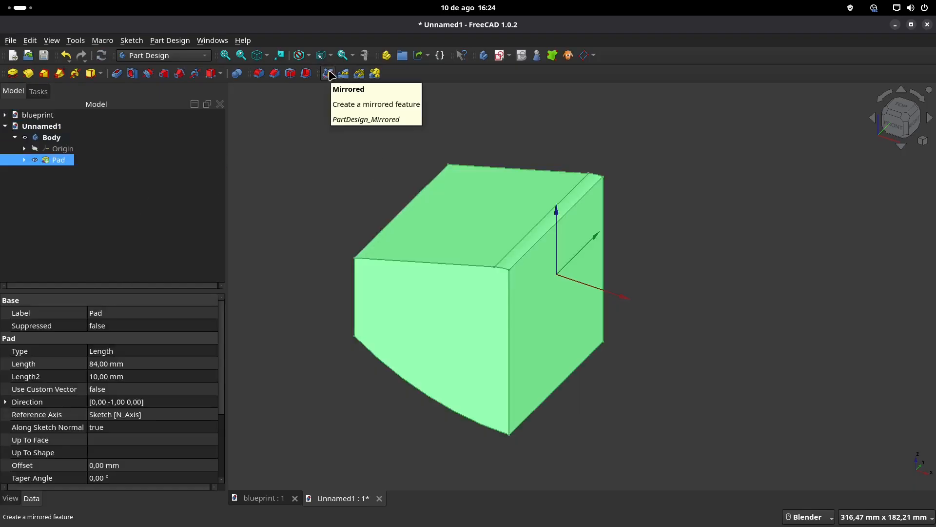
click(329, 74)
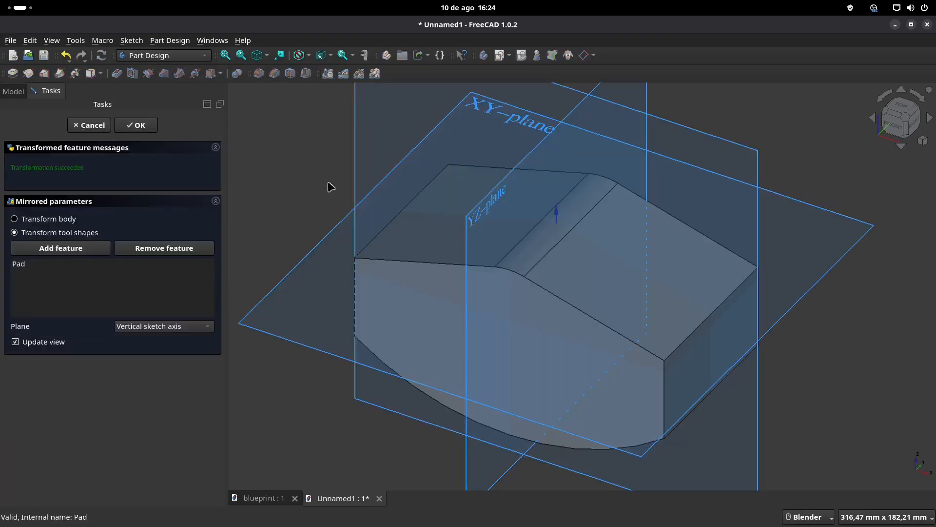
click(145, 127)
scroll(536, 319, down, 3)
middle_drag(536, 301, 364, 449)
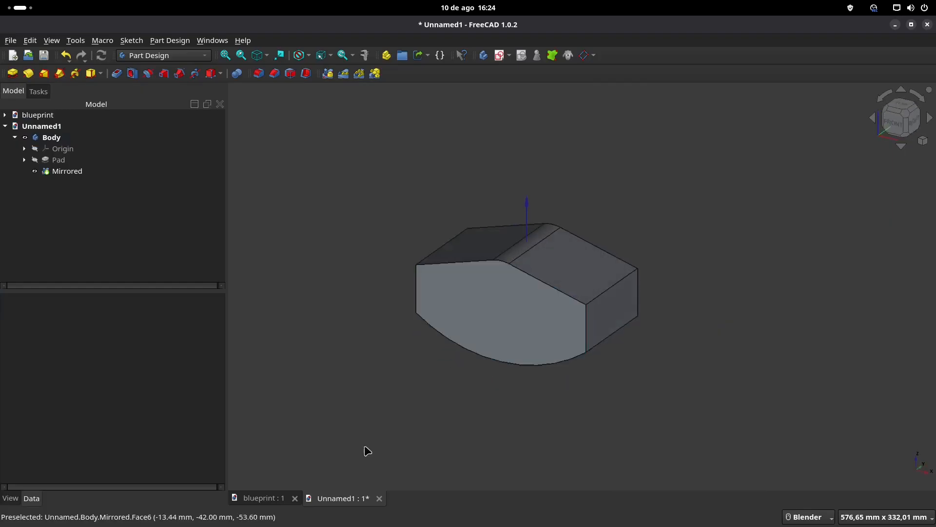
- Examine the blueprint's front and side views for the shape and dimensions of the keyhole-shaped front boss
click(263, 498)
scroll(584, 310, down, 3)
shift+middle_drag(609, 288, 559, 320)
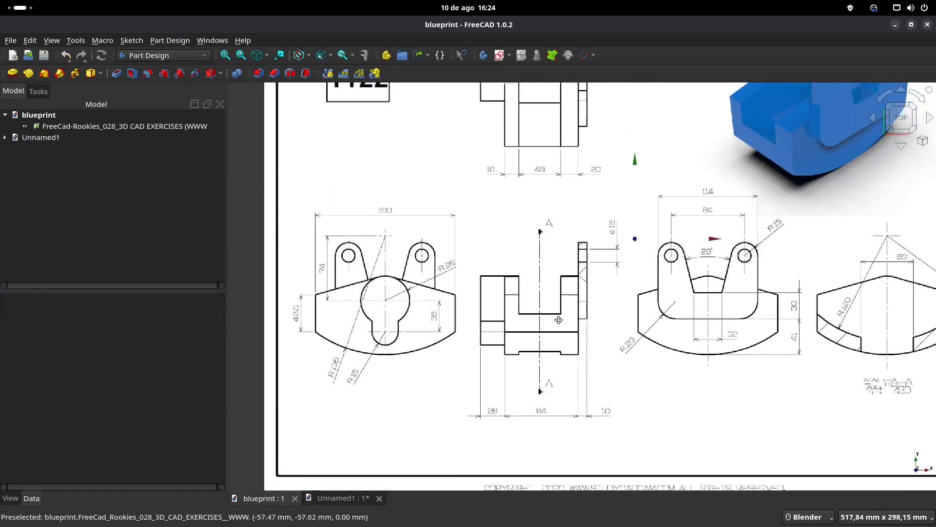
scroll(411, 325, up, 2)
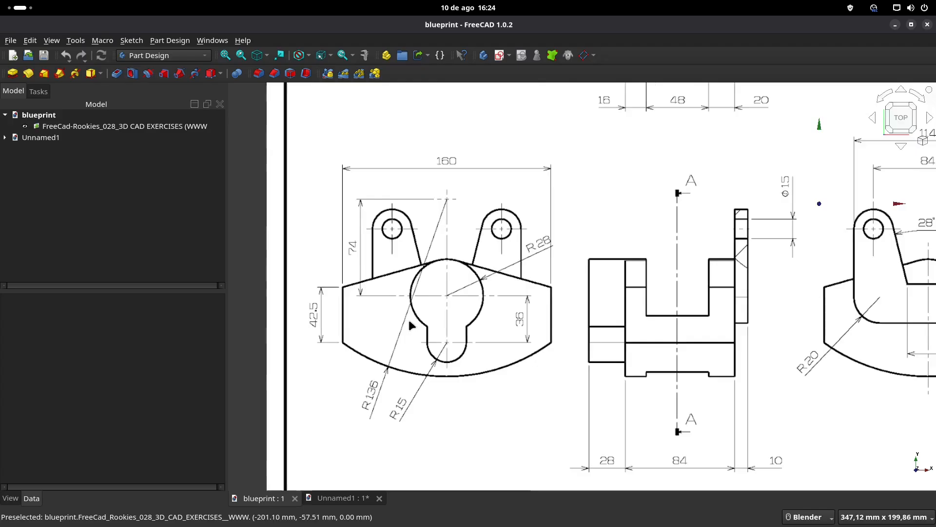
shift+middle_drag(411, 325, 507, 287)
scroll(527, 296, down, 3)
mouse_move(528, 320)
shift+middle_down()
mouse_move(471, 366)
mouse_move(477, 346)
shift+middle_up()
click(344, 498)
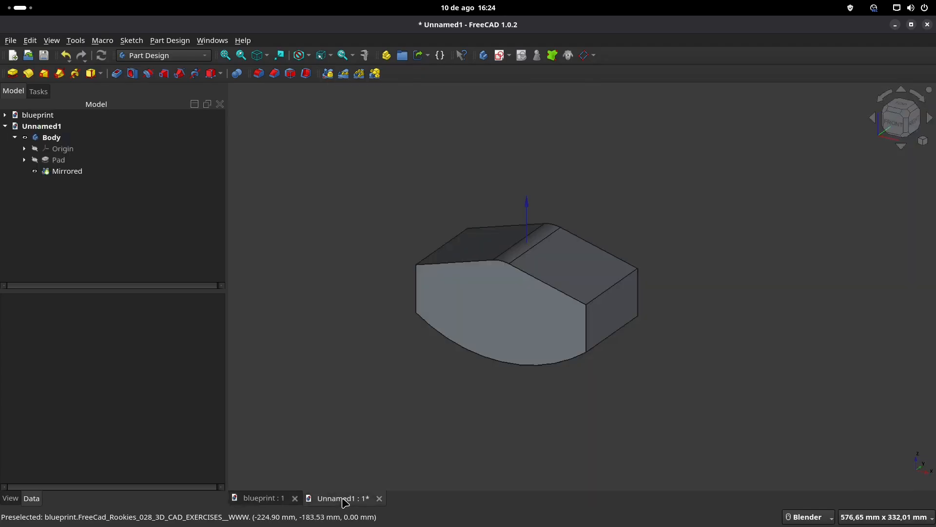
- Save the document as FreeCAD_Rookies_028.FCStd in the CAD_3D folder, replacing the existing file
key(ctrl+shift+s)
click(443, 235)
double_click(443, 238)
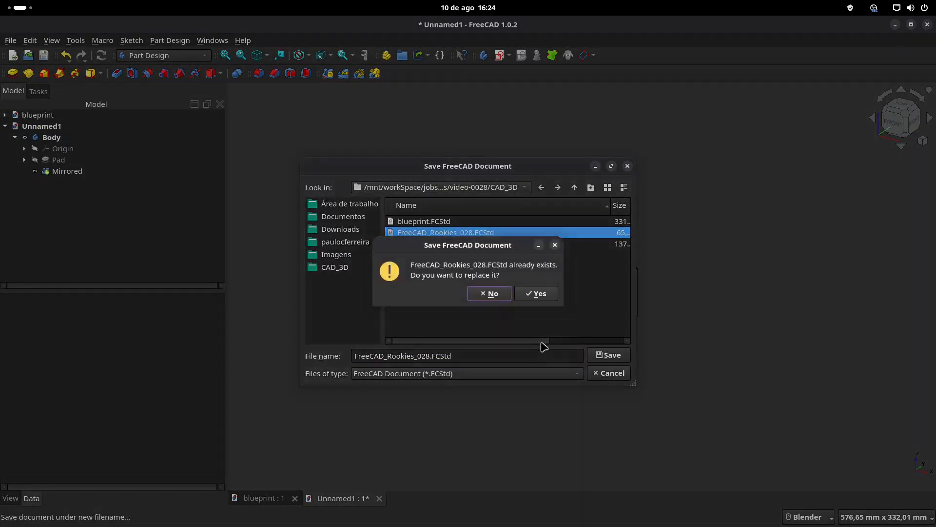
click(538, 294)
- Start a new sketch on the body's flat front face
click(495, 298)
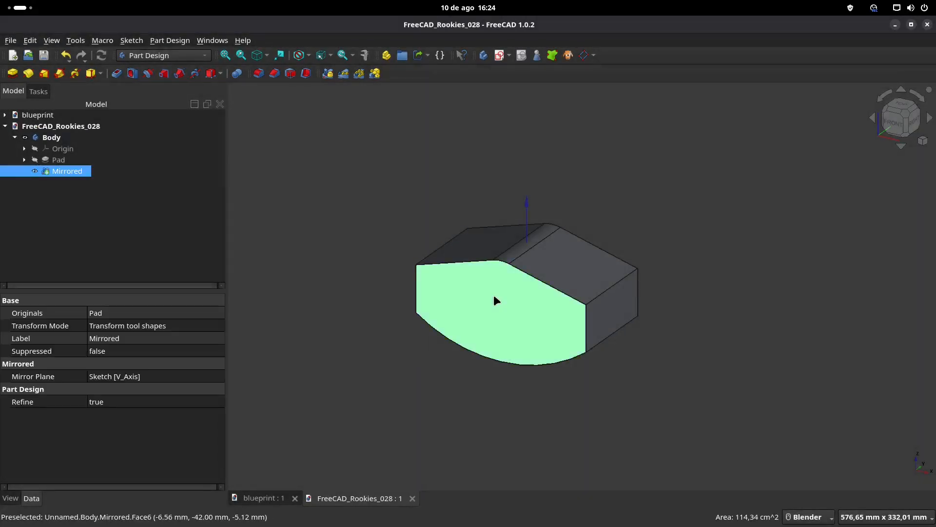
click(500, 56)
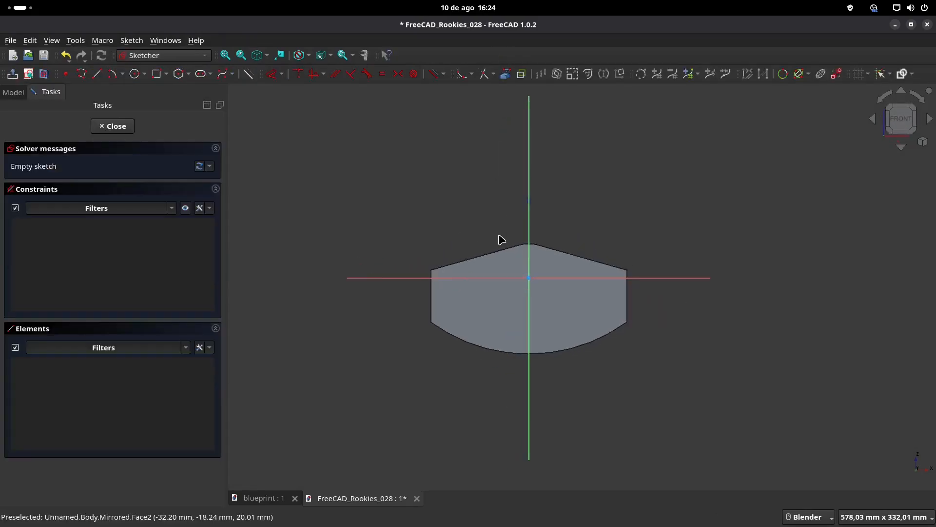
scroll(409, 211, up, 1)
scroll(563, 242, up, 1)
shift+middle_drag(563, 242, 453, 211)
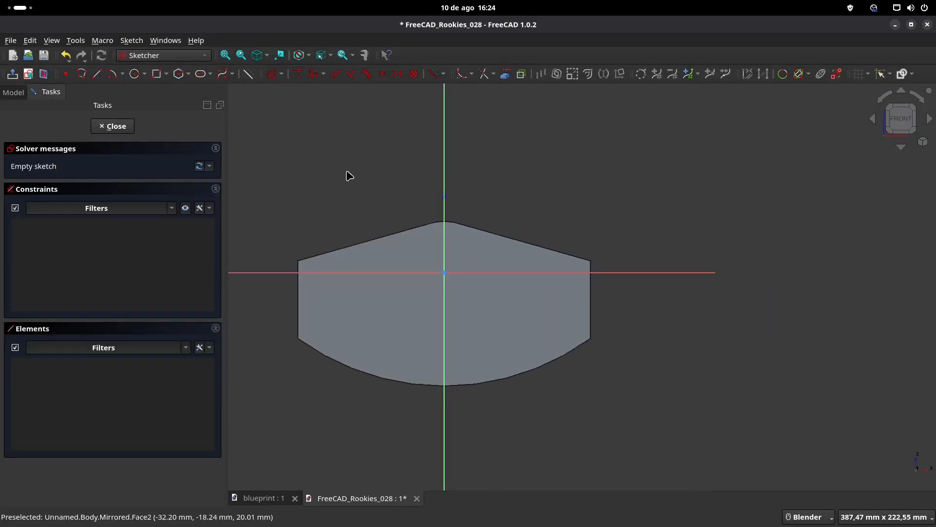
- Check the boss radii on the blueprint and draw a 28 mm radius arc centred on the origin, open at the bottom
click(134, 74)
click(269, 498)
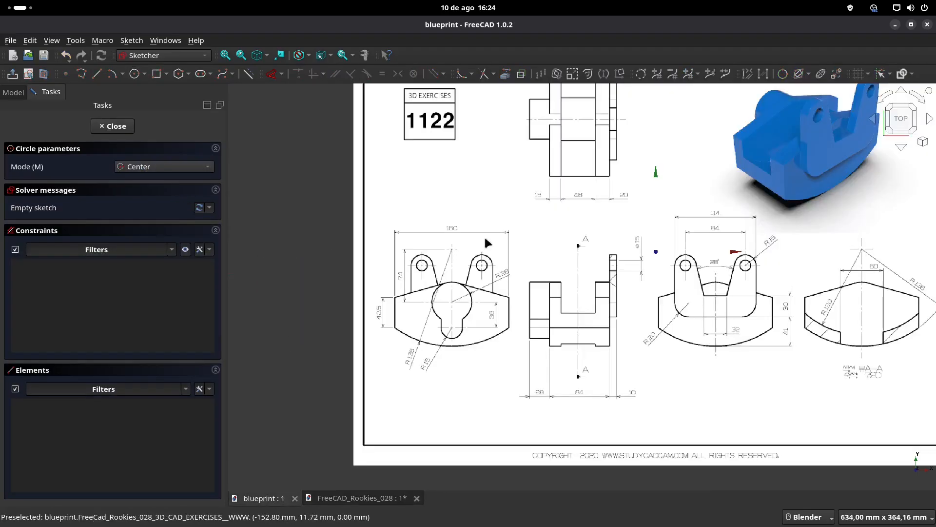
scroll(455, 300, up, 1)
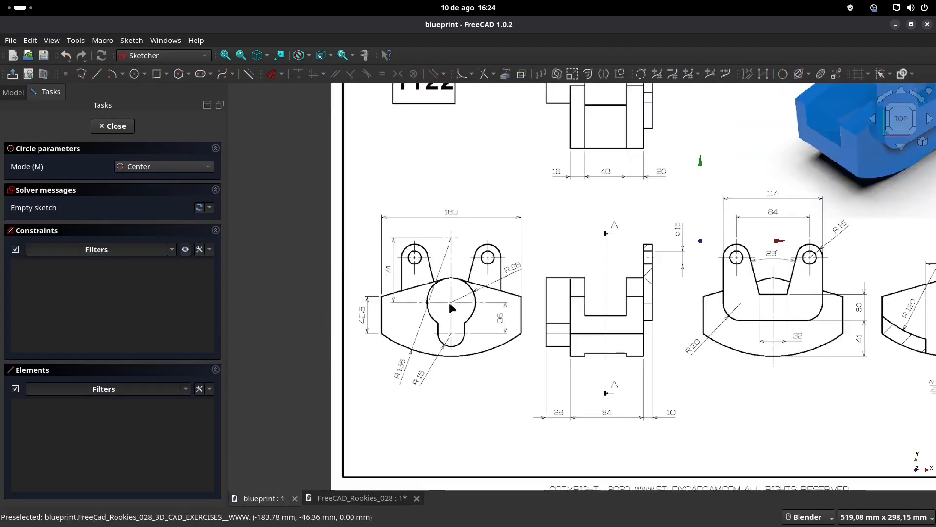
scroll(450, 302, up, 1)
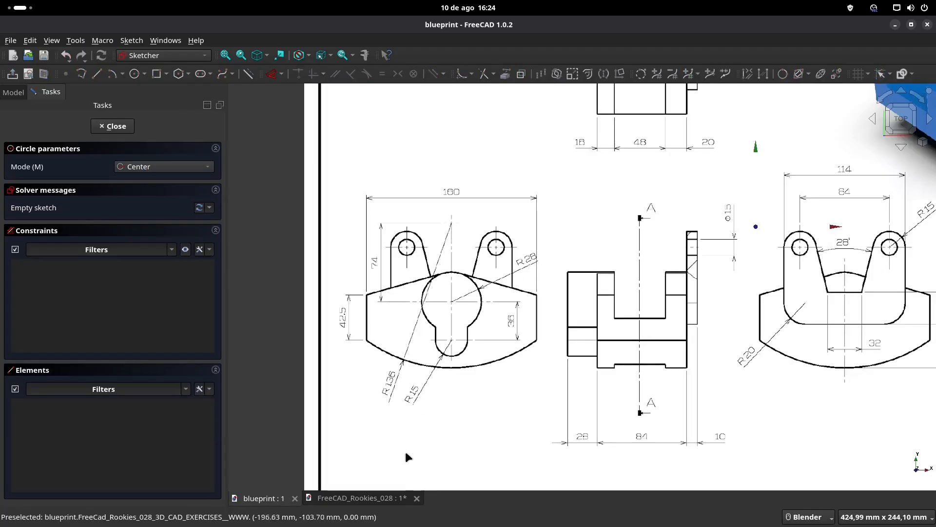
click(361, 497)
click(110, 74)
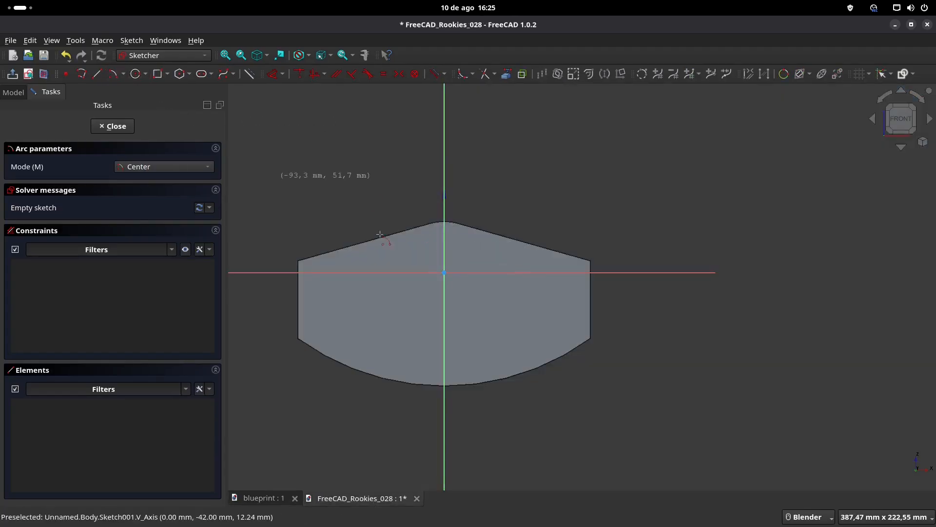
click(443, 272)
text(28)
key(Tab)
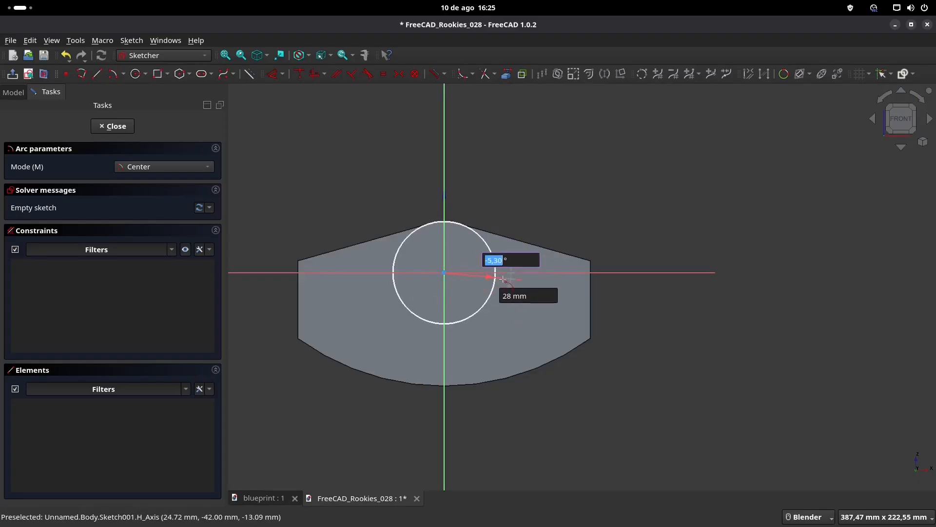
click(502, 280)
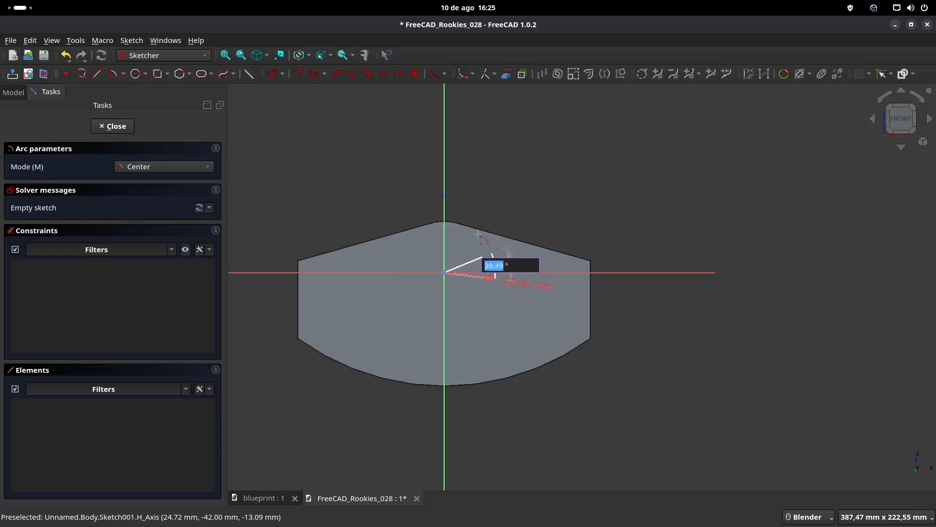
click(397, 293)
- Draw a 15 mm radius lower-left arc centred on the vertical axis below the large arc, ending on that axis
click(444, 342)
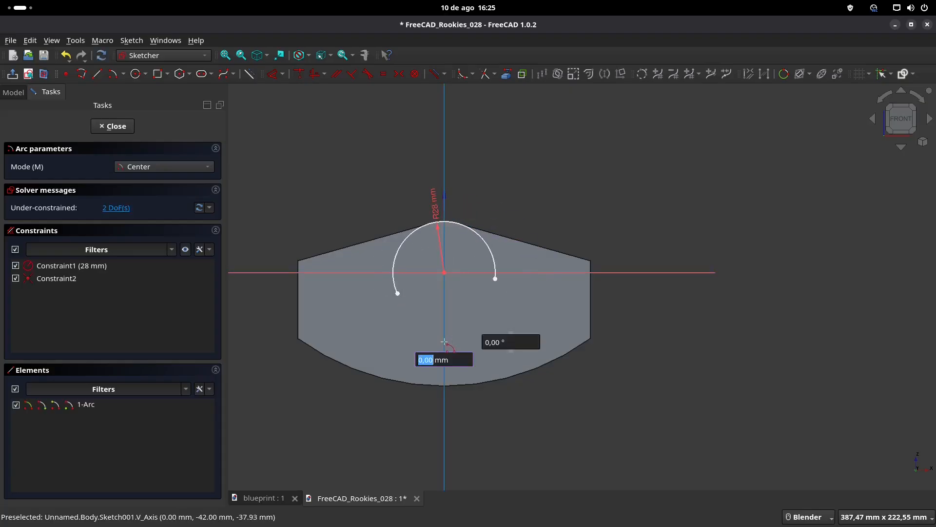
text(15)
key(Tab)
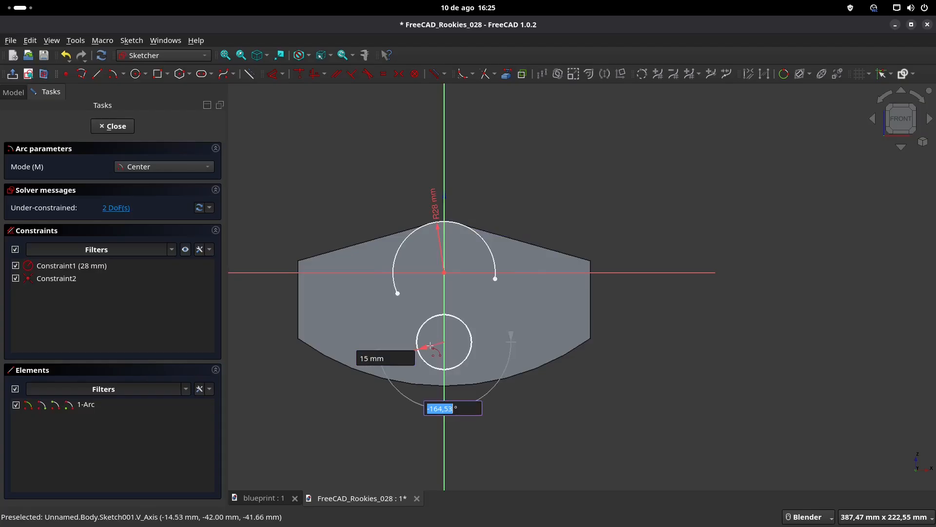
click(418, 341)
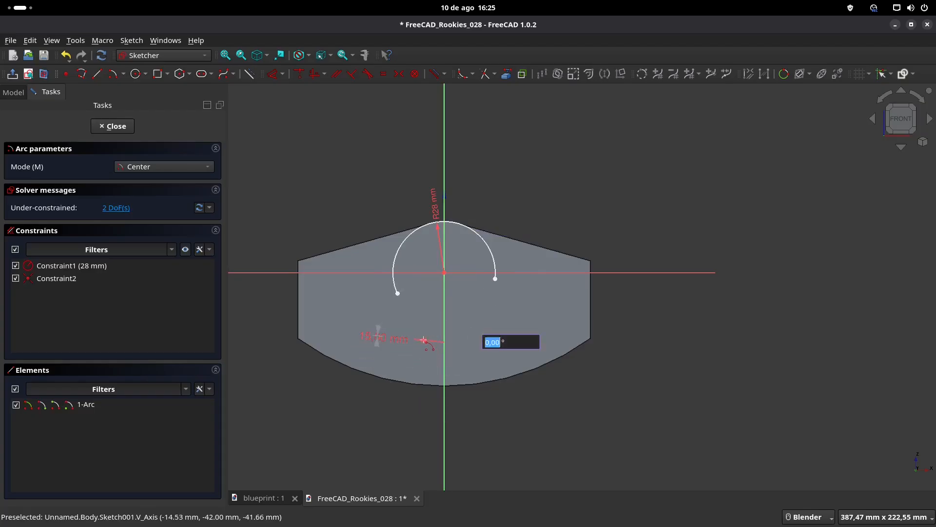
click(444, 374)
key(Escape)
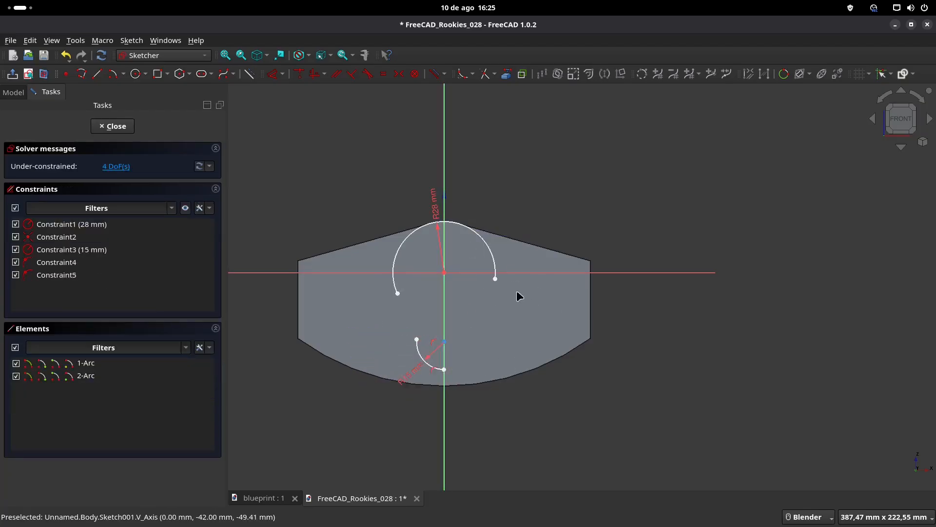
- Move the large arc's right end towards the vertical axis and constrain it onto that axis
click(495, 278)
drag(497, 278, 451, 205)
click(445, 187)
click(300, 74)
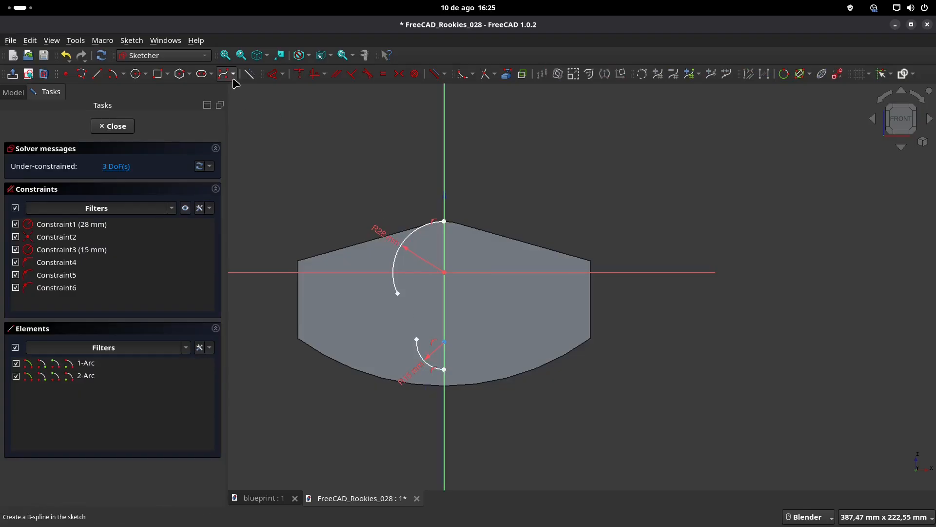
- Draw a vertical line about 21.6 mm long up from the small arc's left end and join it to the large arc's open end
click(97, 74)
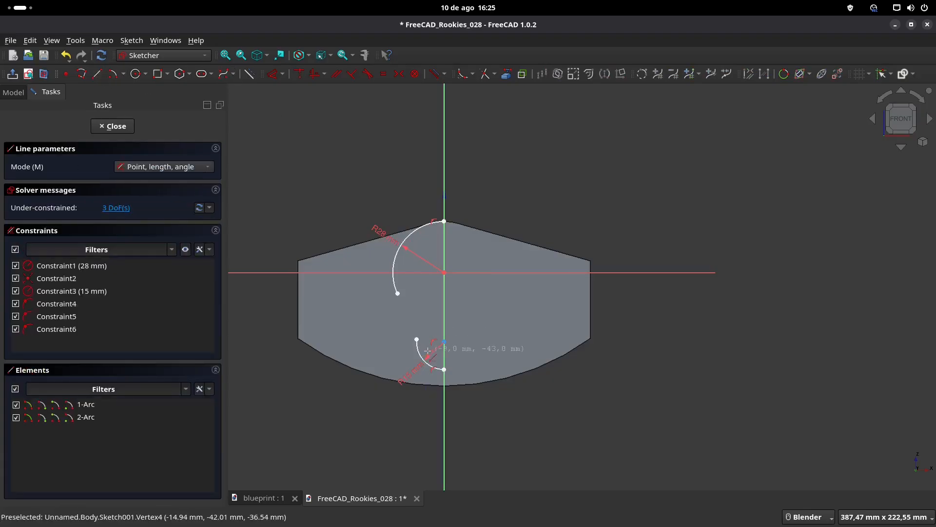
click(416, 338)
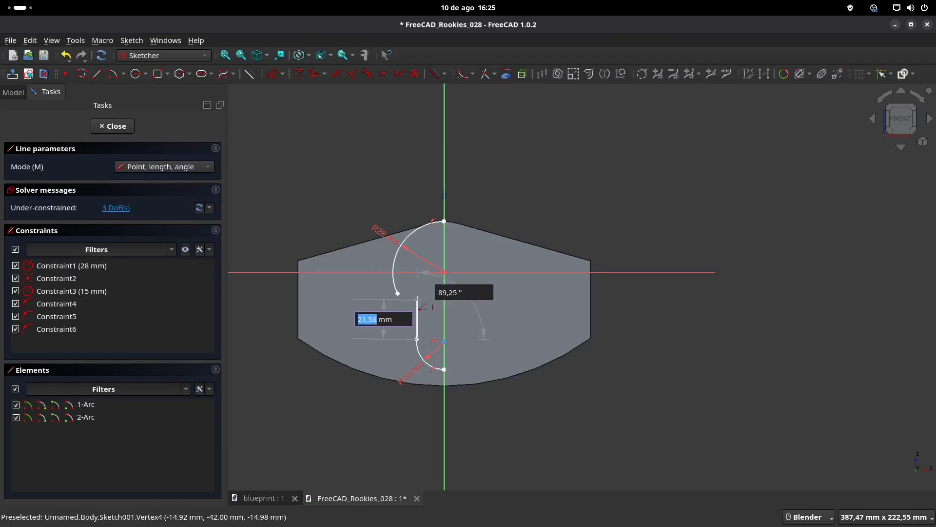
click(416, 299)
right_click(409, 288)
click(398, 293)
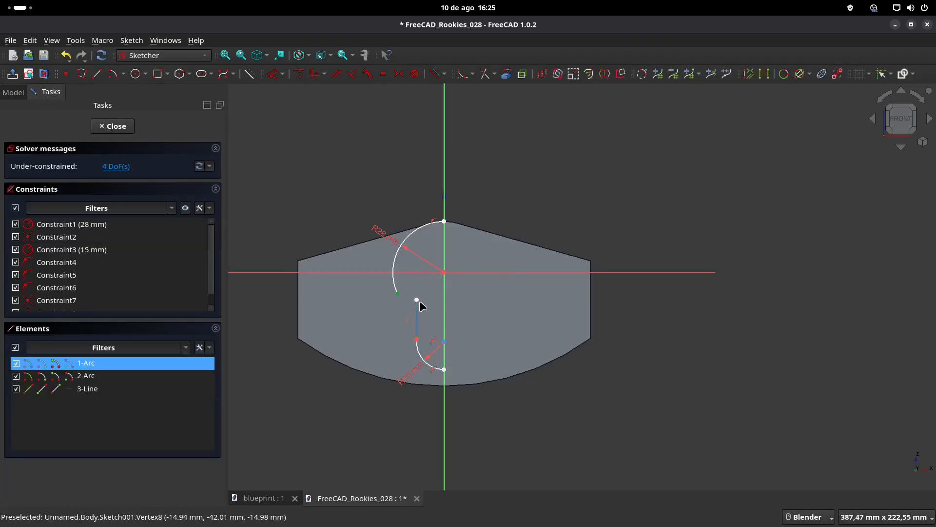
click(418, 304)
click(299, 73)
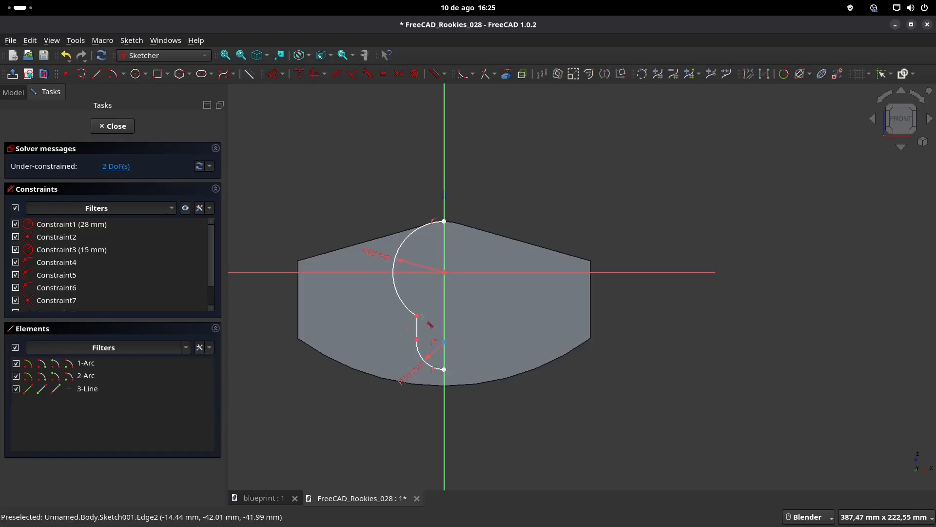
- Make the small arc tangent to the vertical line
scroll(423, 319, up, 4)
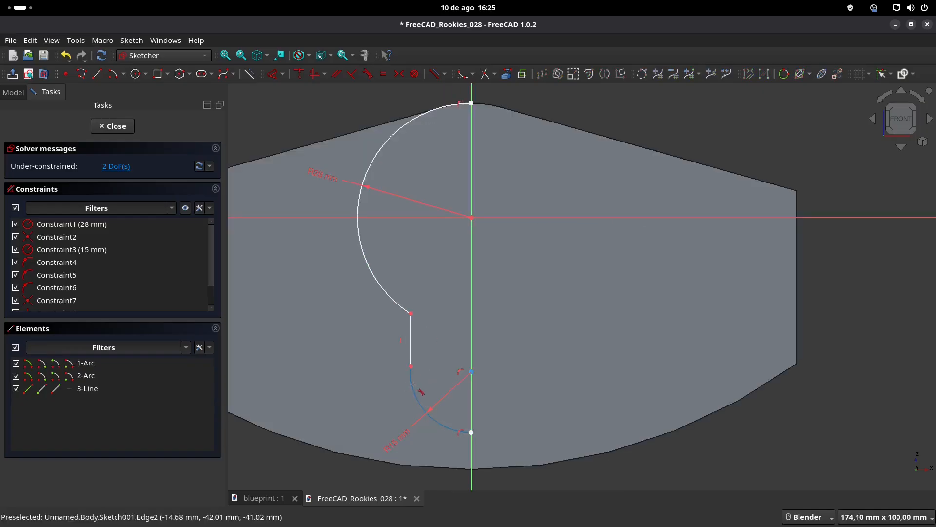
click(411, 387)
click(411, 350)
key(t)
click(477, 307)
- Dimension the small arc's centre 36 mm below the horizontal axis, as given in the blueprint's front view
scroll(481, 387, down, 2)
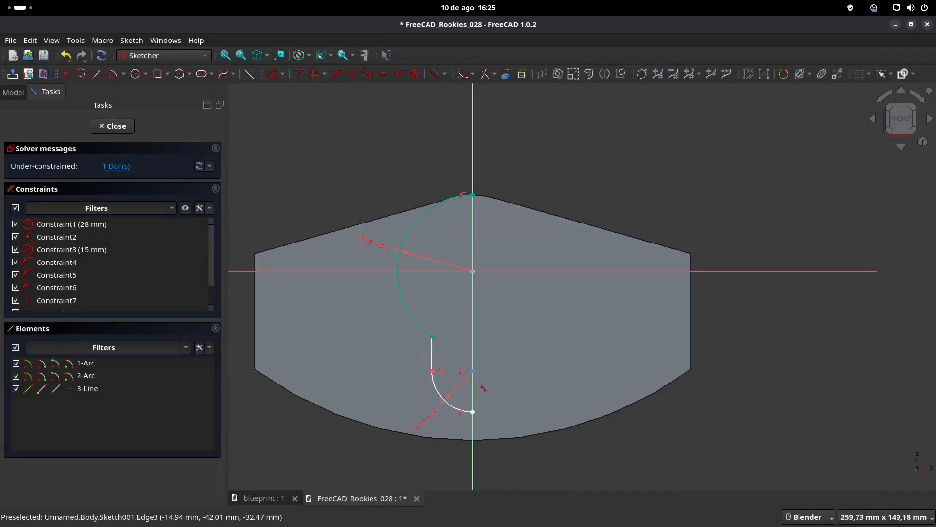
click(273, 498)
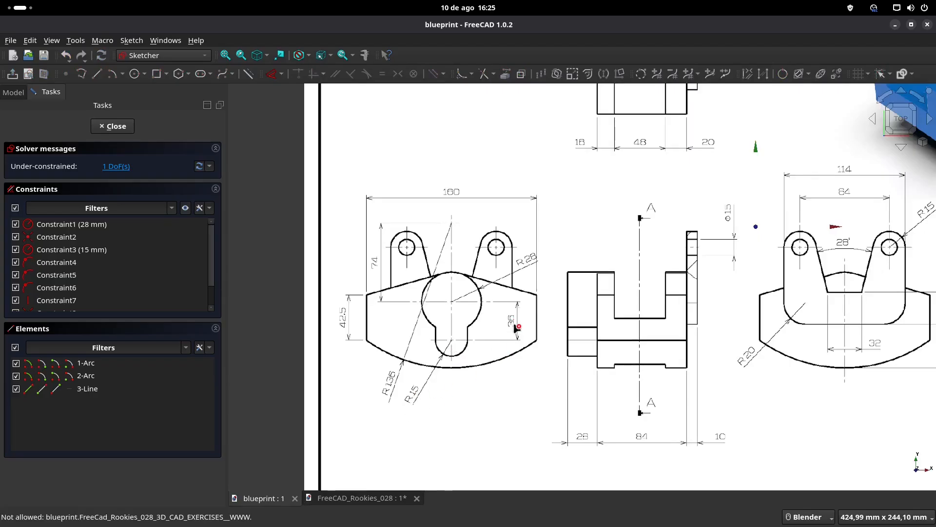
click(363, 498)
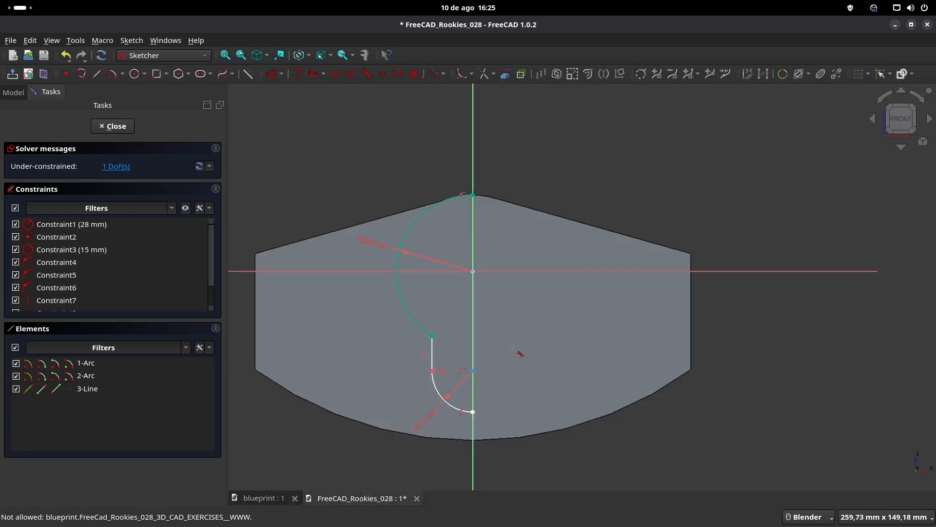
click(271, 74)
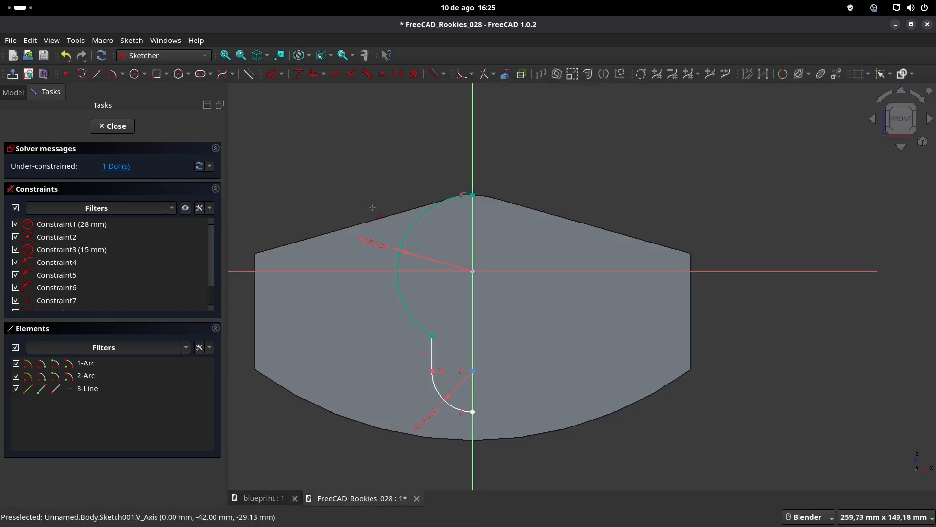
click(473, 371)
click(525, 325)
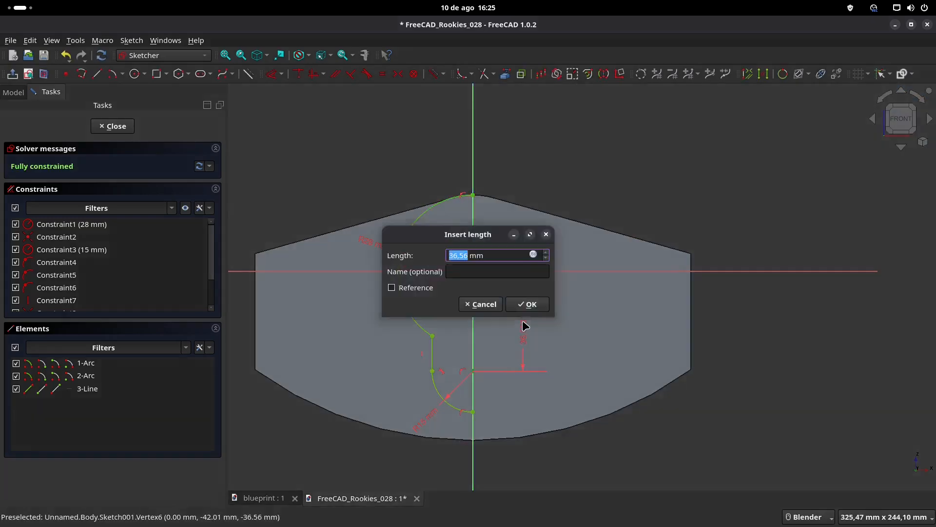
text(36)
key(Return)
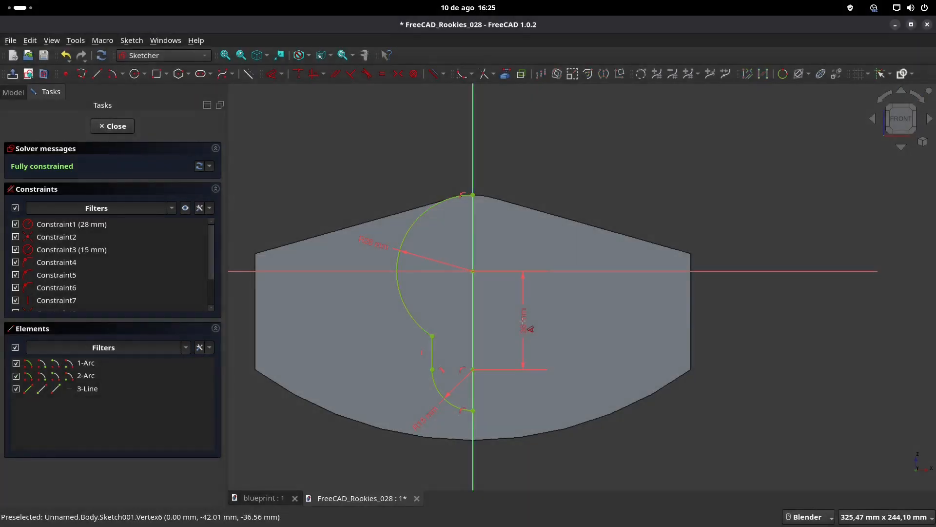
- Close the half profile with a line along the vertical axis between the two arcs' ends and finish the sketch
click(97, 74)
click(473, 195)
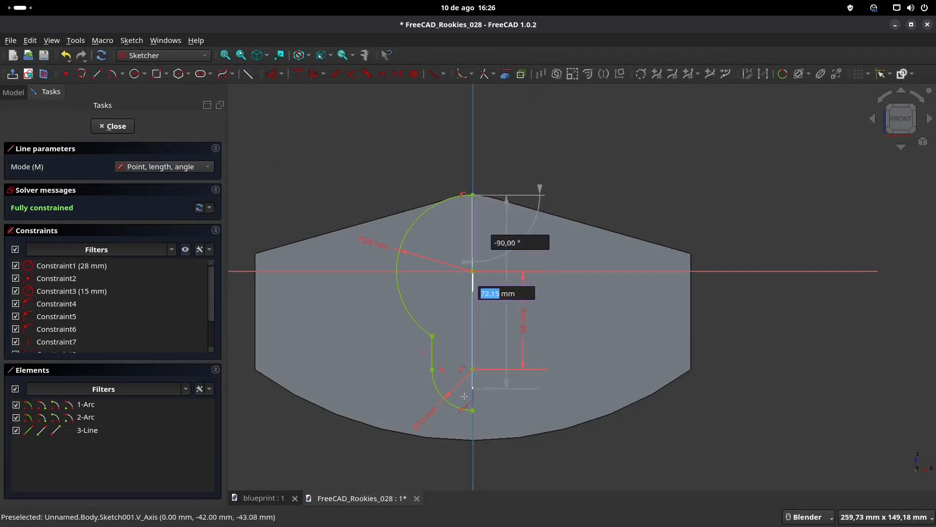
click(473, 412)
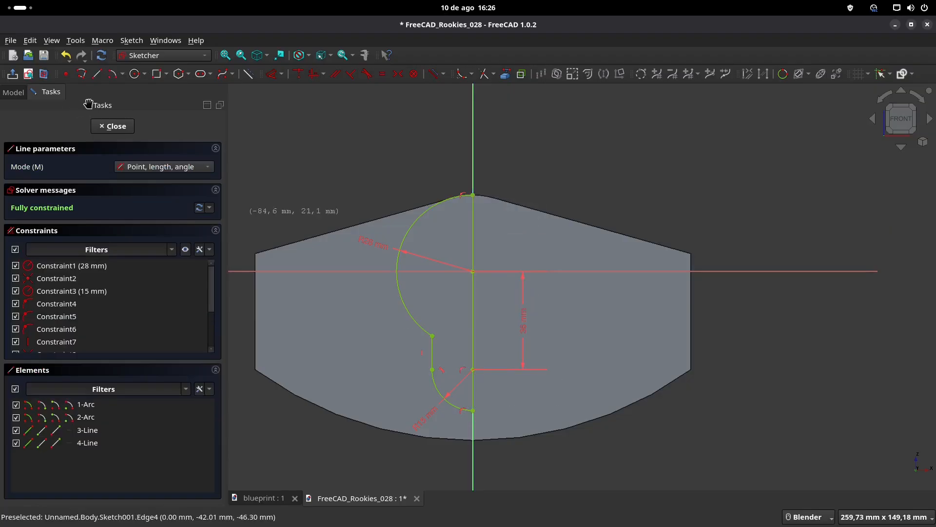
click(12, 74)
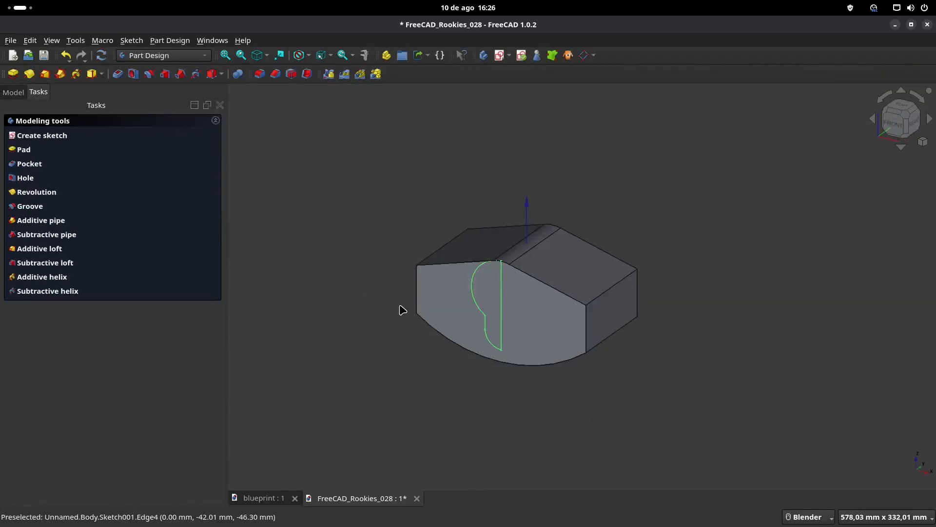
- Check the boss depth on the blueprint's side view and pad the half profile 28 mm outward from the front face
click(267, 499)
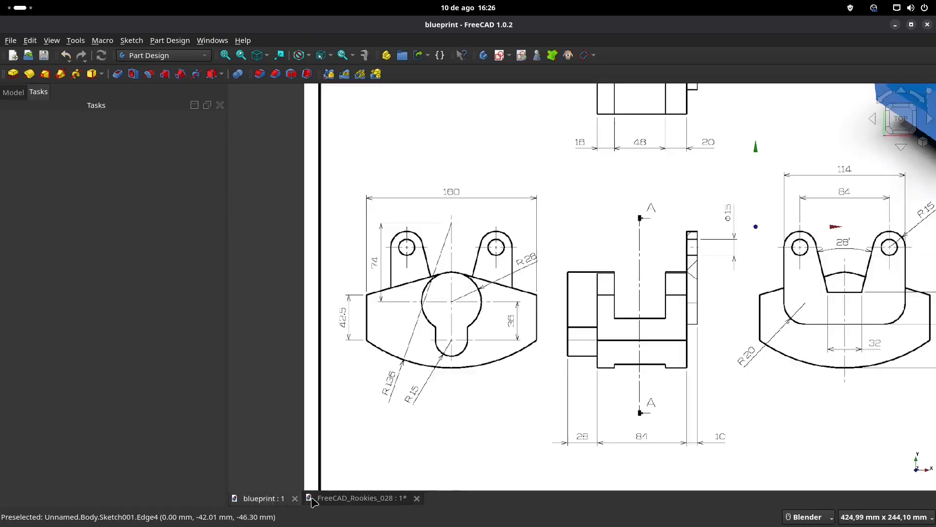
scroll(590, 441, up, 2)
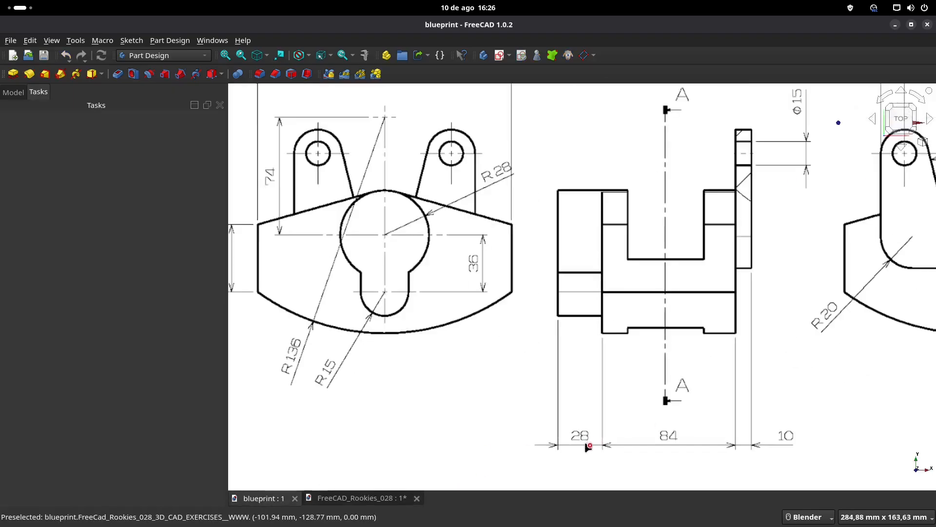
click(371, 499)
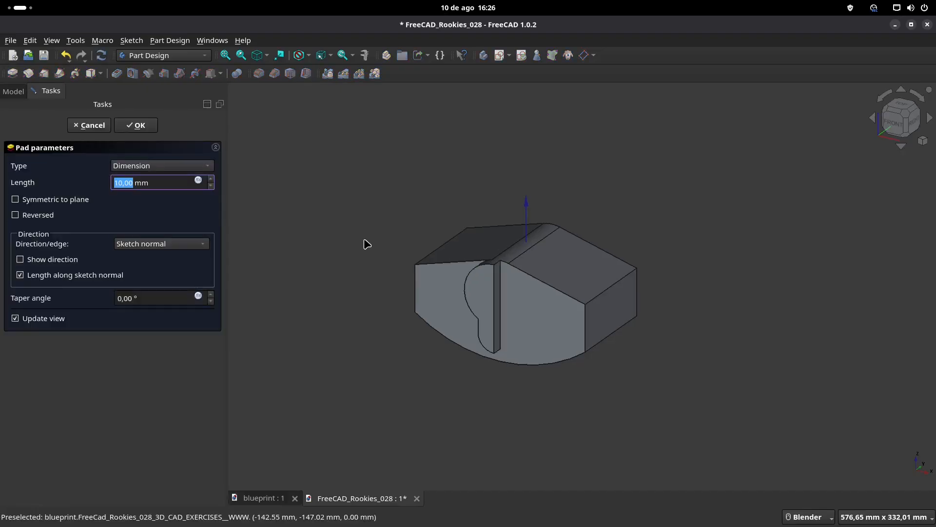
key(Return)
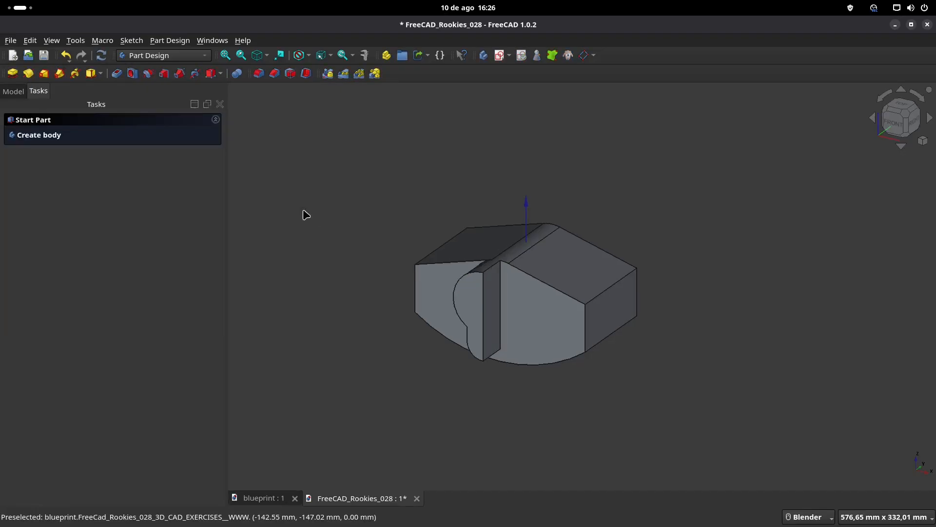
- Mirror the boss pad across its vertical sketch axis to complete the keyhole shape
click(14, 92)
click(93, 182)
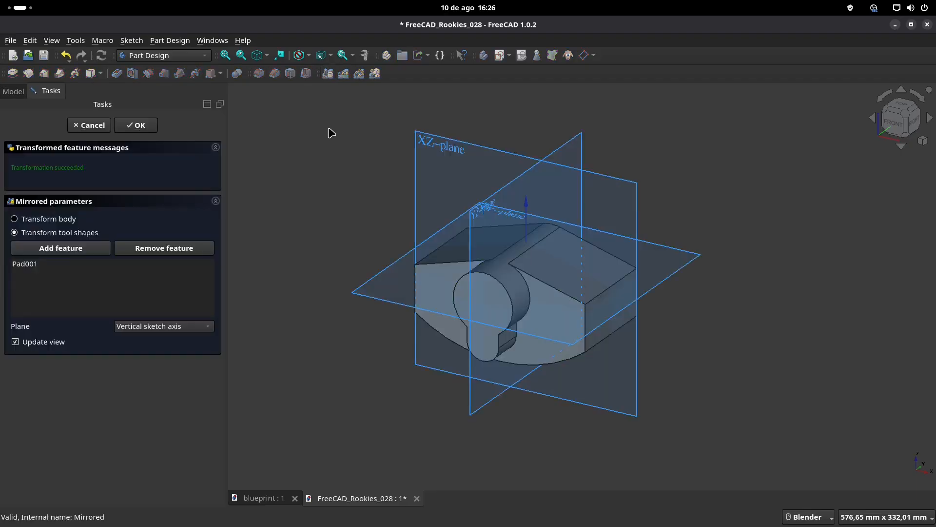
click(140, 126)
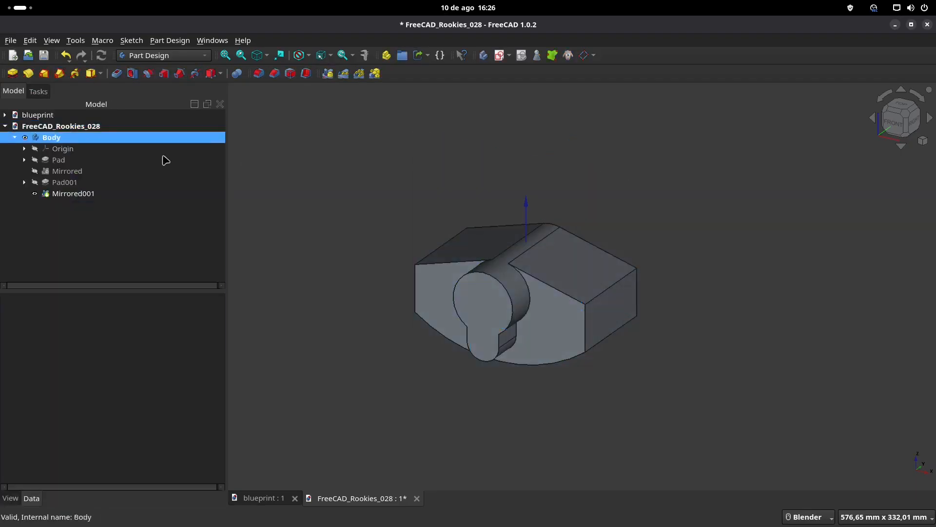
- Review the blueprint's side and rear views and start a new sketch on the body's flat rear face
click(276, 501)
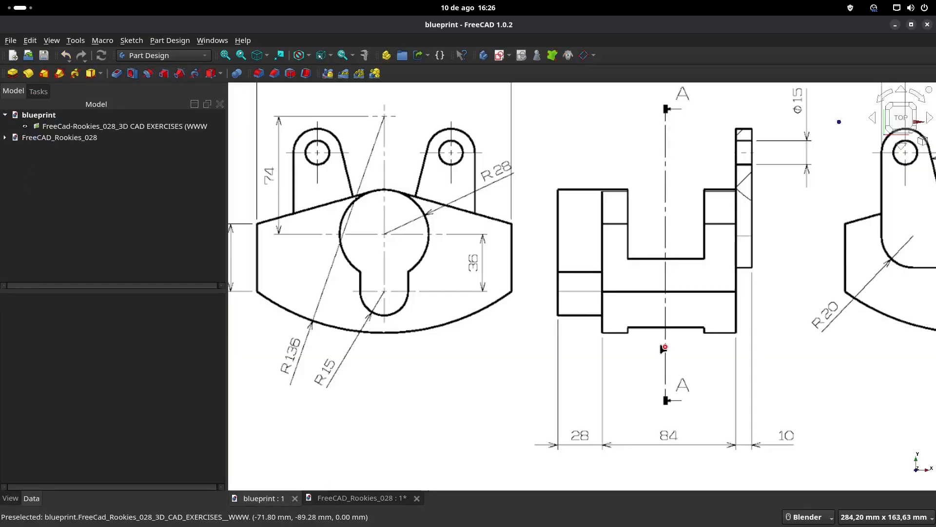
scroll(513, 288, down, 3)
scroll(513, 288, up, 2)
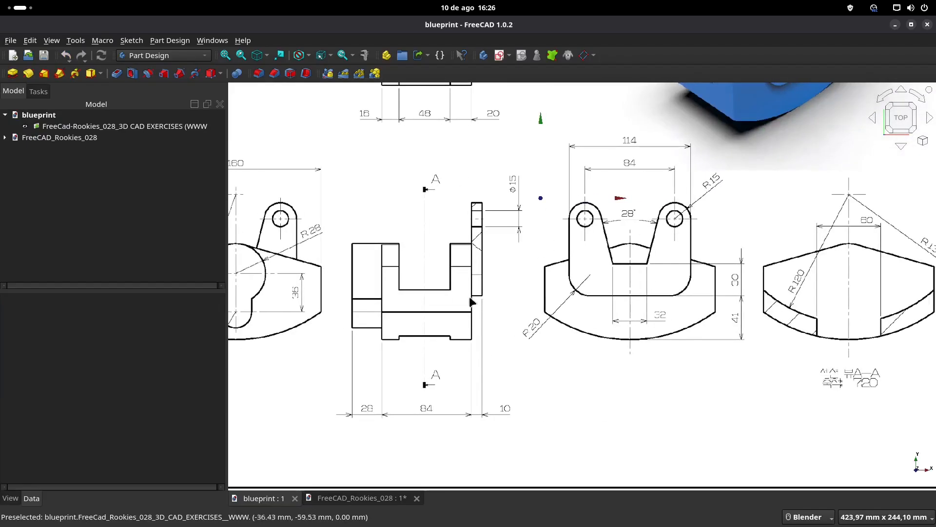
shift+middle_drag(519, 294, 505, 300)
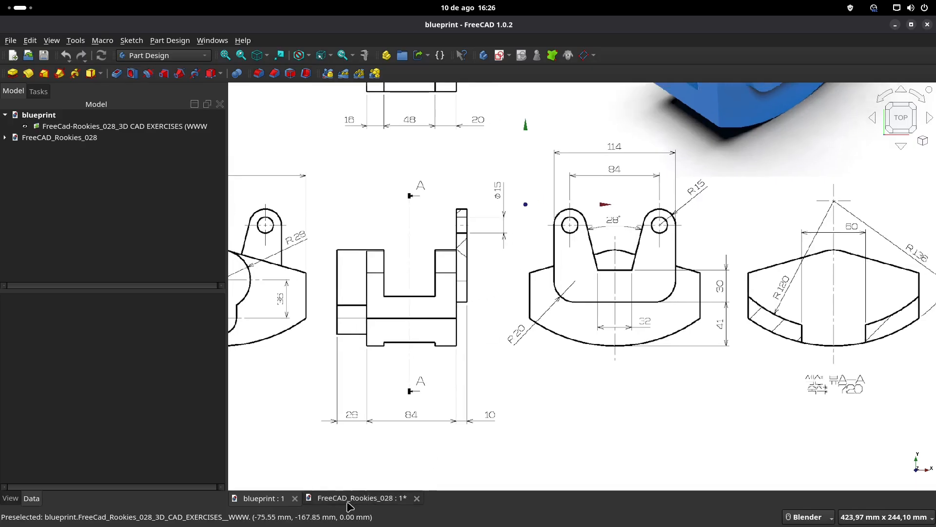
click(390, 498)
middle_drag(592, 270, 518, 344)
click(526, 324)
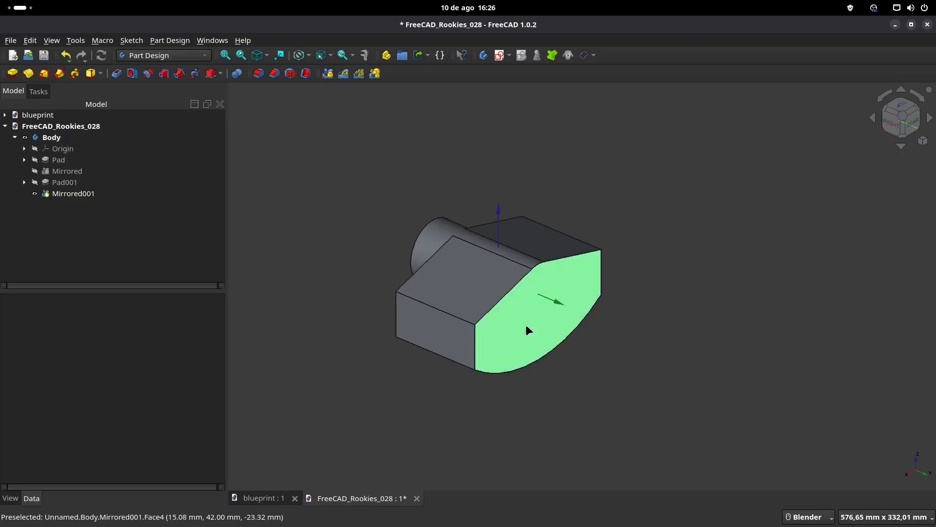
click(499, 56)
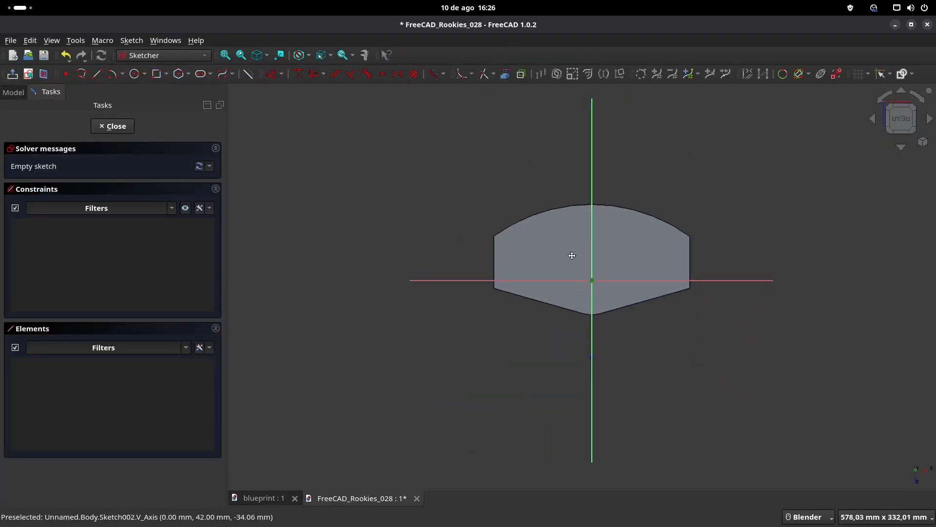
- Roll the rear-face sketch view 180° so that the body's peak points up, and centre the face
shift+middle_drag(449, 278, 508, 254)
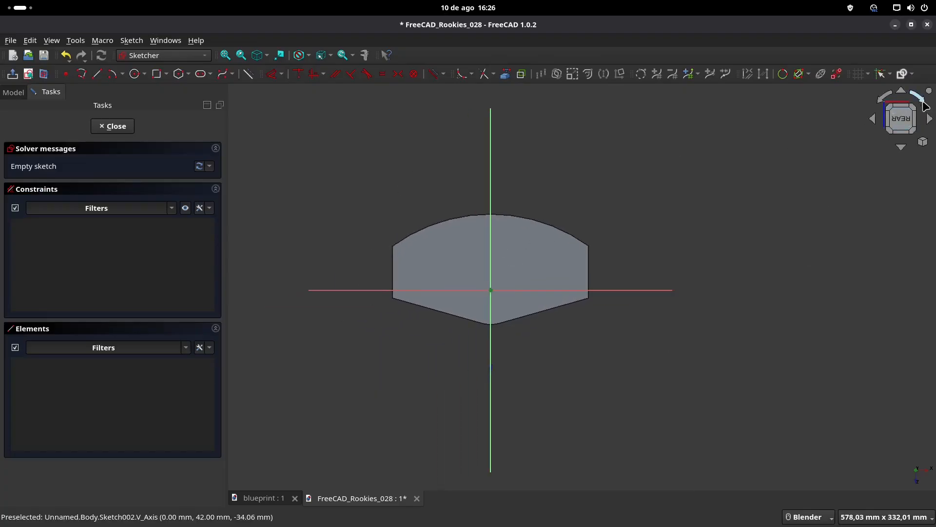
click(925, 104)
click(926, 104)
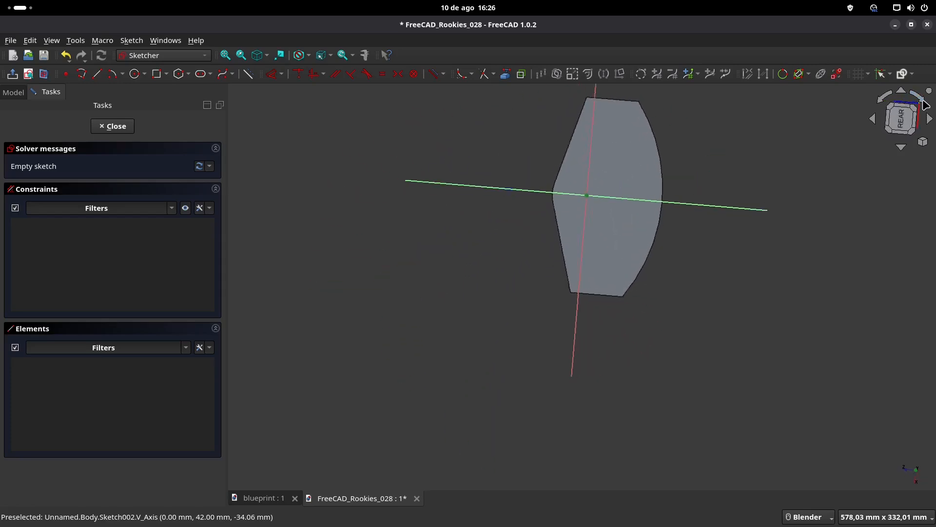
click(925, 104)
click(924, 101)
mouse_move(754, 227)
shift+middle_down()
mouse_move(568, 224)
mouse_move(547, 233)
mouse_move(566, 227)
shift+middle_up()
scroll(504, 248, up, 2)
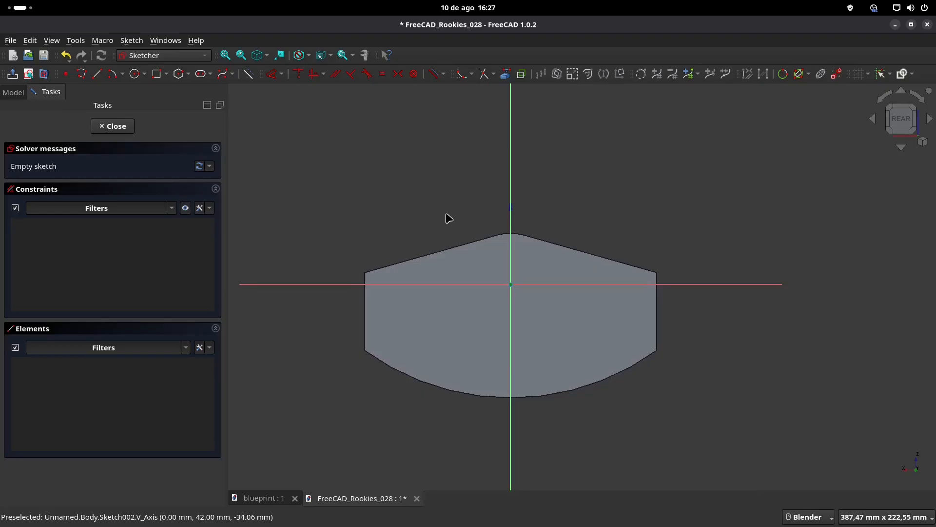
mouse_move(449, 218)
shift+middle_down()
mouse_move(455, 203)
mouse_move(476, 214)
shift+middle_up()
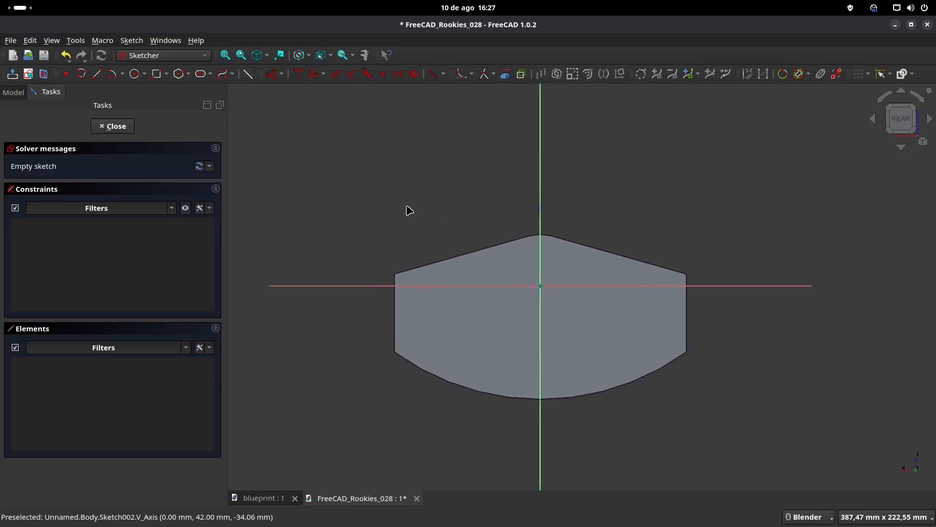
- Check the rear view on the blueprint and draw a lug's rounded top as a centre arc above the body, left of the vertical axis
click(263, 498)
shift+middle_drag(571, 247, 551, 268)
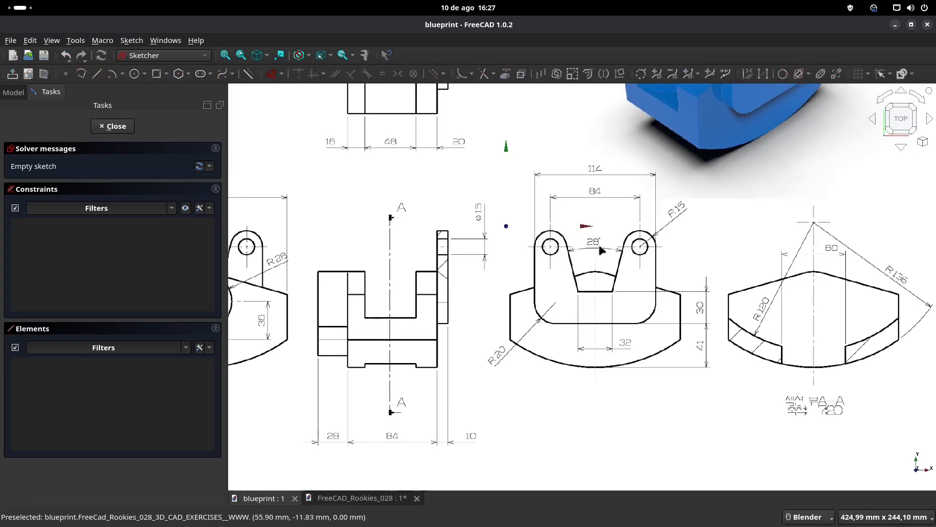
click(363, 498)
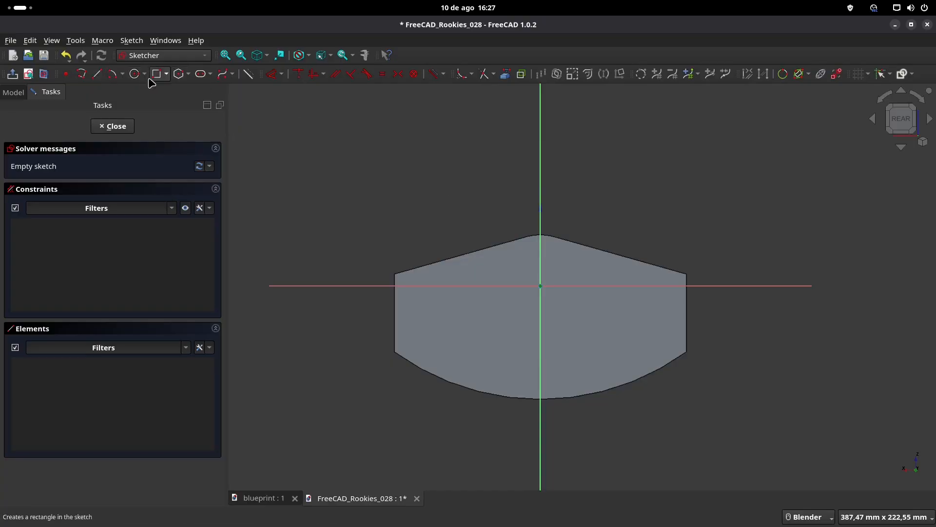
click(118, 78)
shift+middle_drag(466, 212, 459, 296)
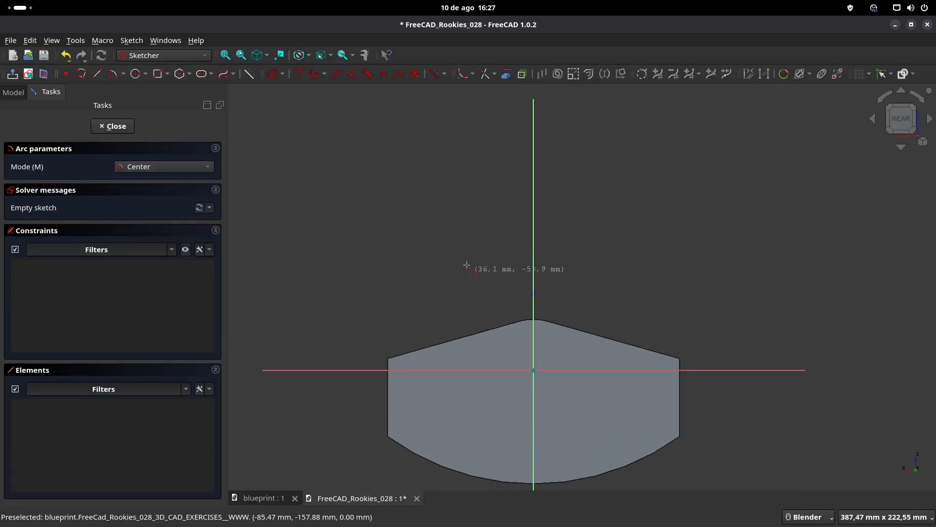
click(464, 238)
click(442, 231)
click(431, 237)
- Draw a vertical line down from the arc's left end and a horizontal line about 50 mm long onto the vertical axis
click(97, 74)
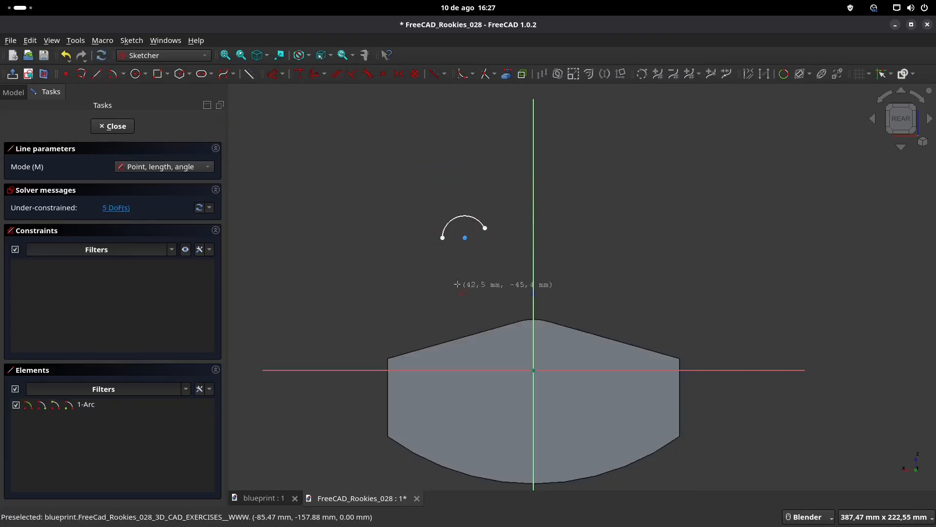
click(442, 237)
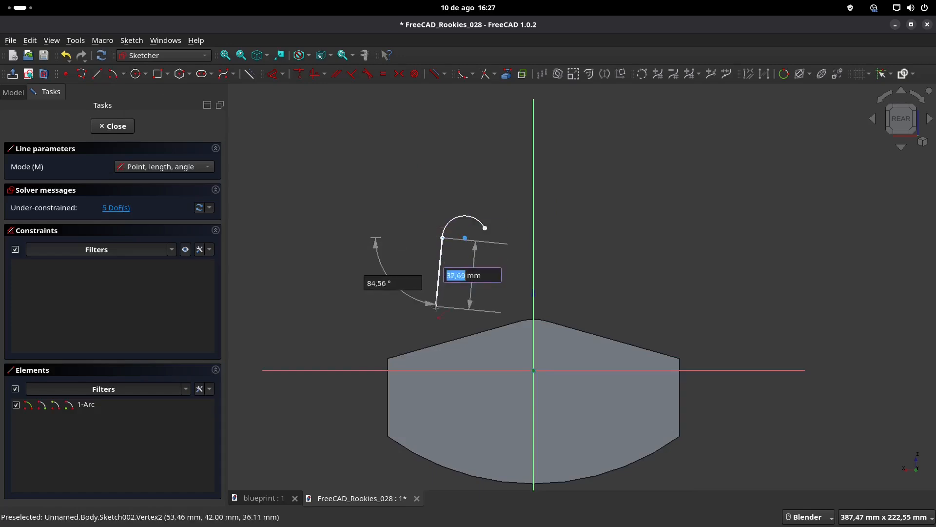
click(440, 395)
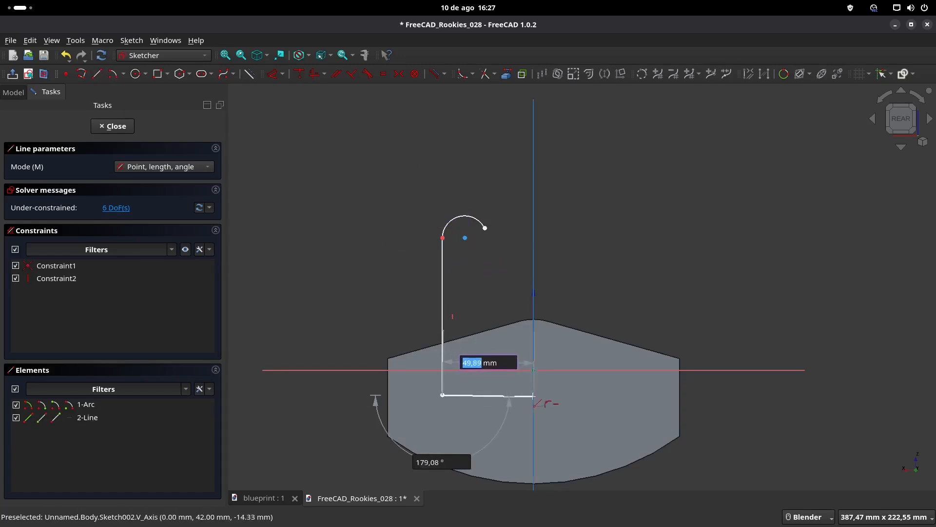
click(533, 395)
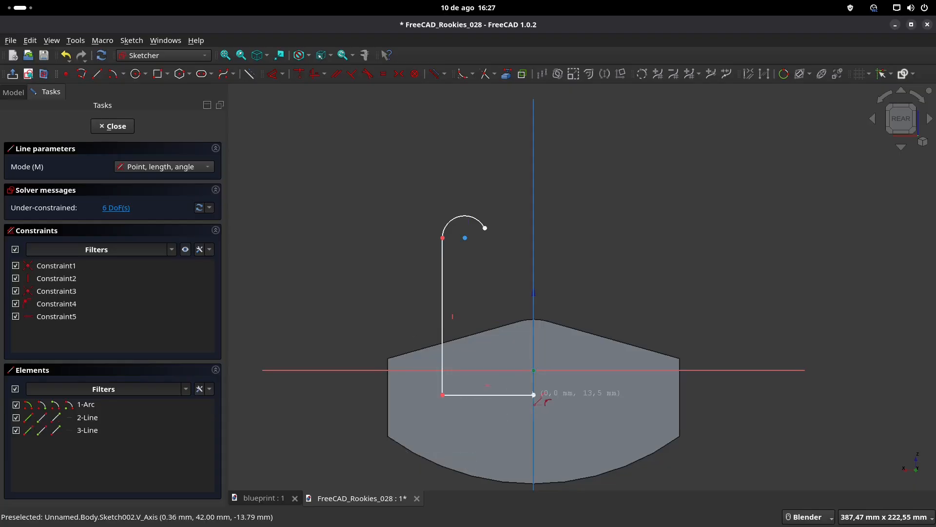
- Draw a slanted line down from the arc's right end, a short horizontal line to the vertical axis and a closing line along that axis
click(484, 228)
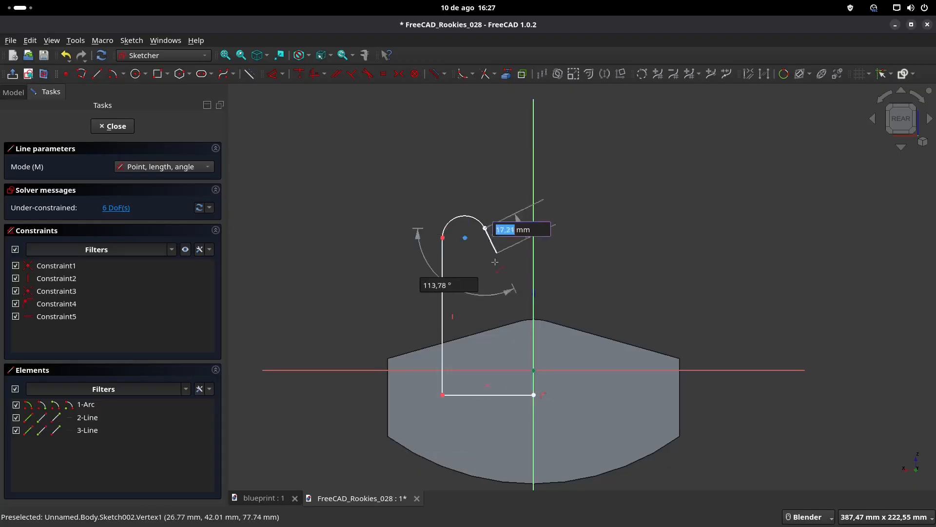
click(503, 336)
click(503, 337)
click(533, 337)
click(534, 337)
click(534, 395)
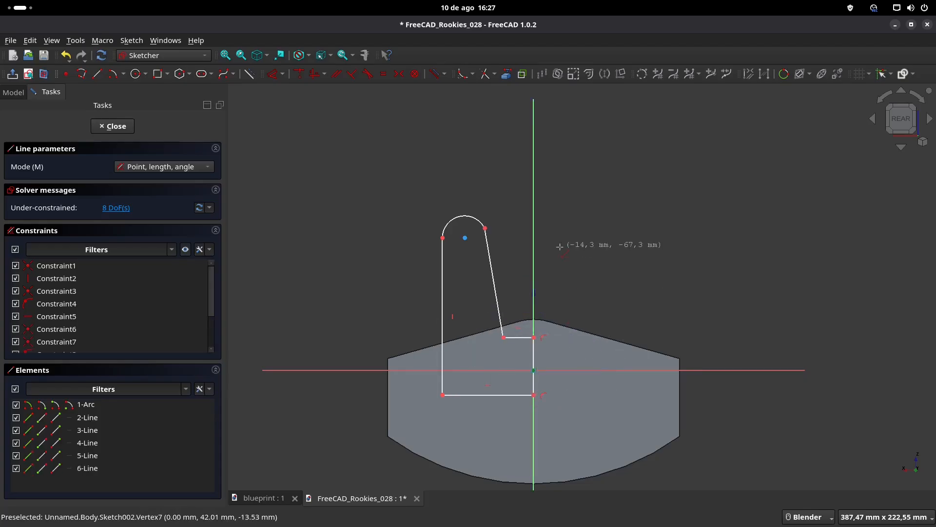
key(Escape)
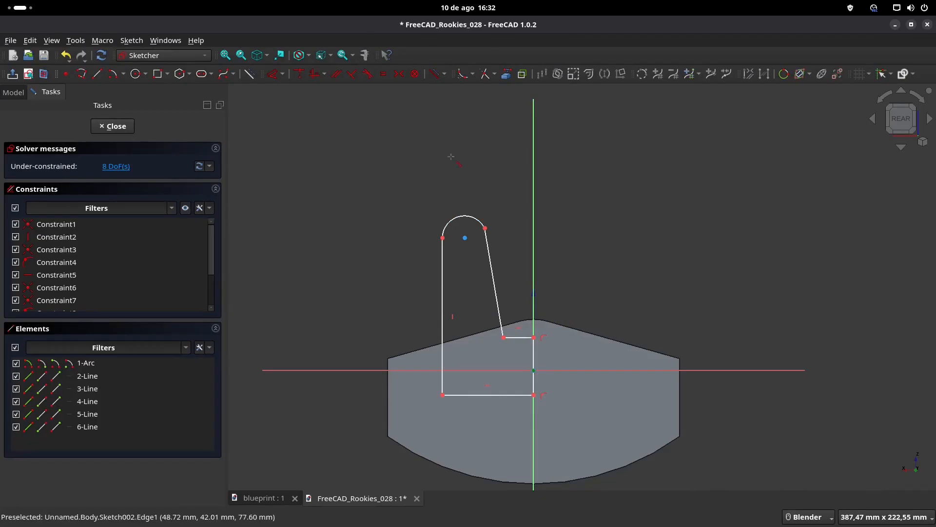
- Make the lug's rounded-top arc tangent to the slanted line and to the outer vertical line
click(478, 221)
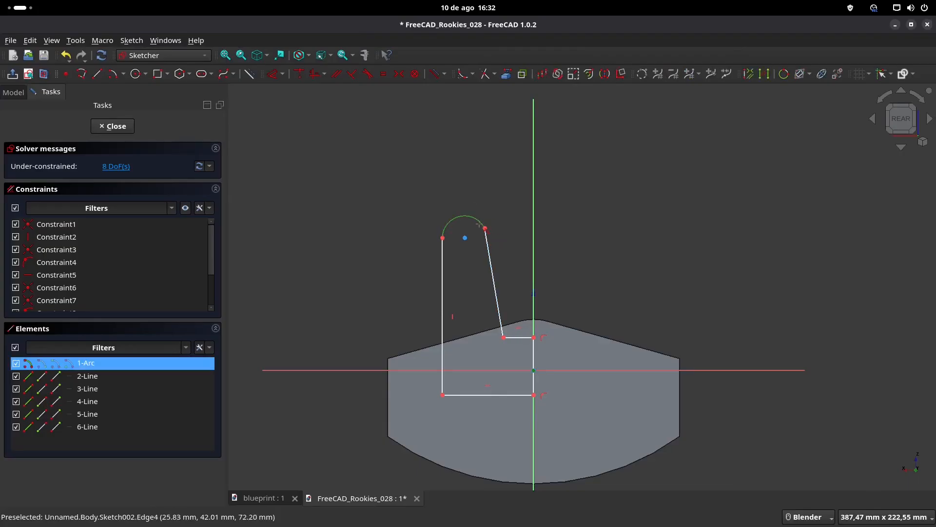
click(487, 244)
key(t)
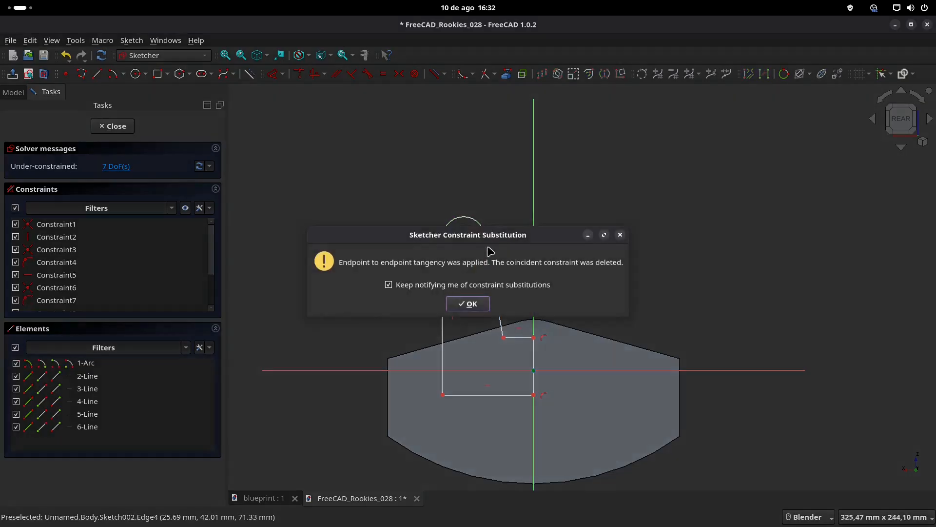
click(470, 303)
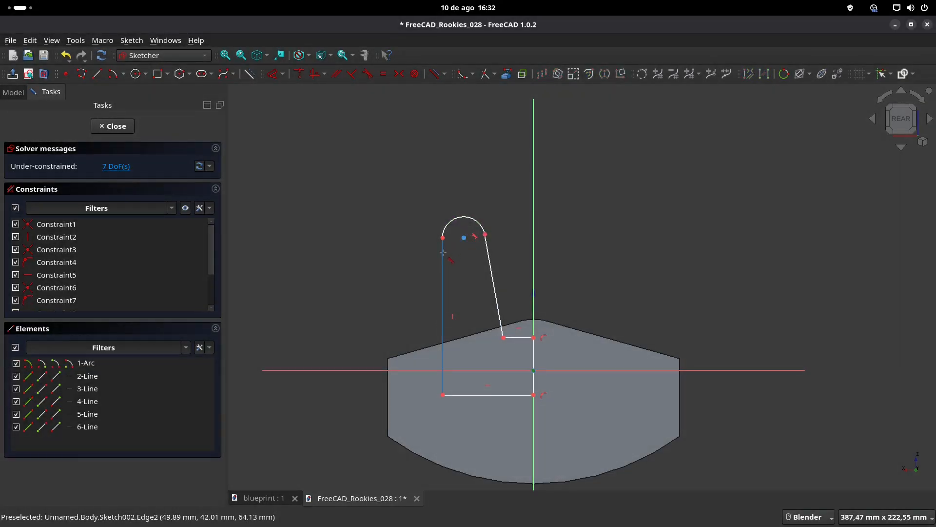
click(443, 252)
click(445, 229)
key(t)
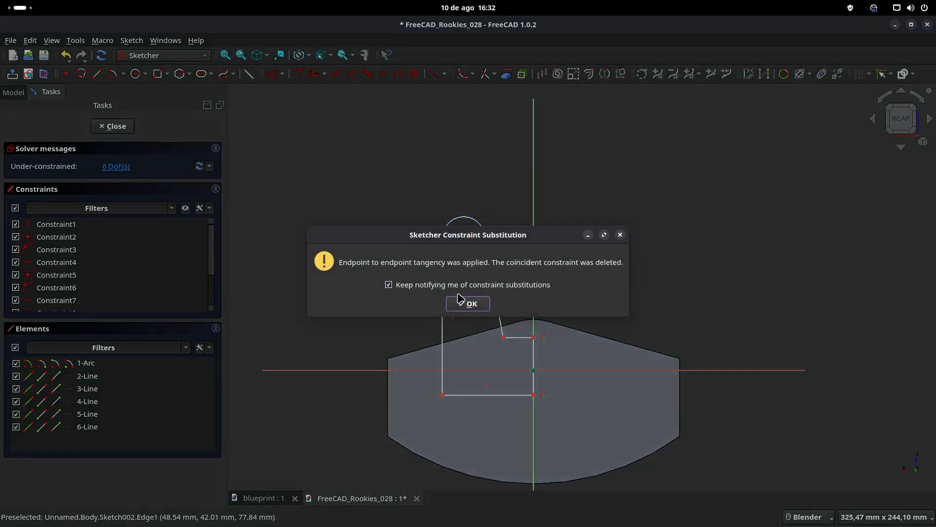
click(467, 304)
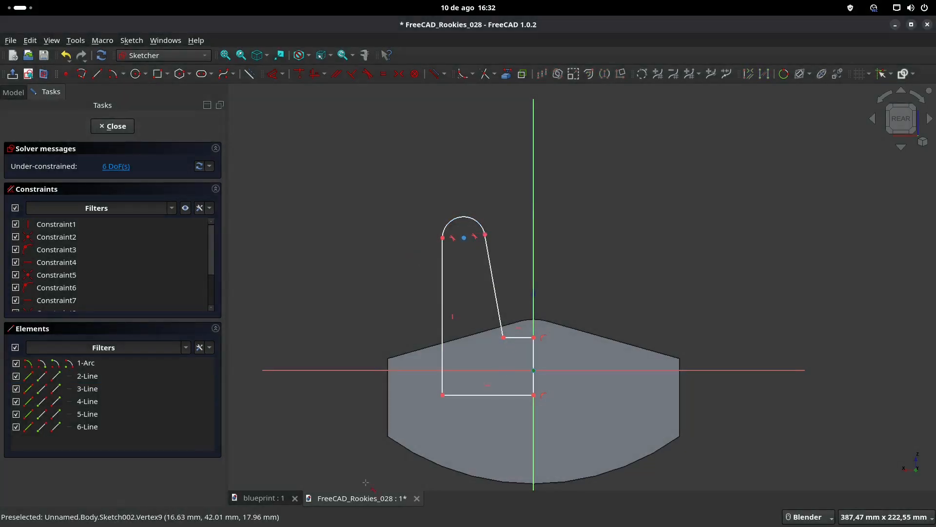
- Check the notch angle on the blueprint, constrain the slanted line at 14° to the vertical axis and move the angle label lower
click(259, 500)
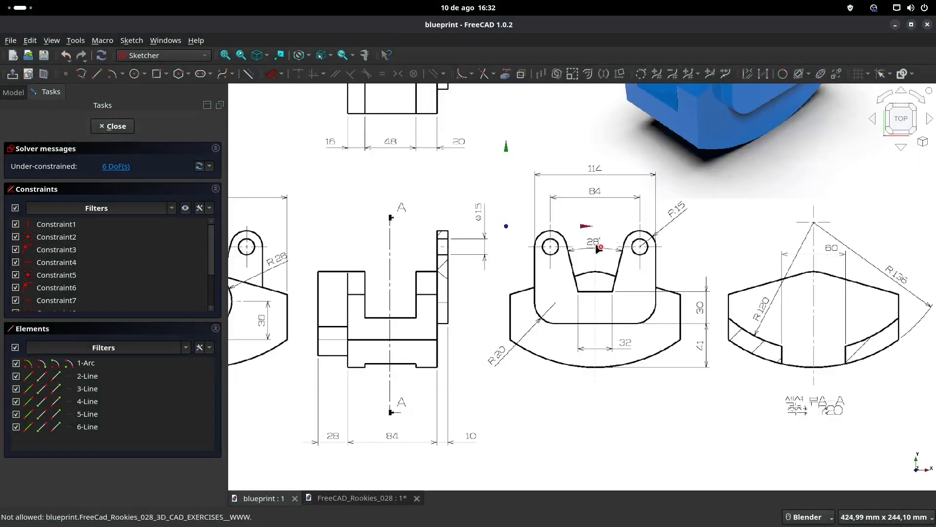
click(361, 498)
click(271, 75)
click(488, 257)
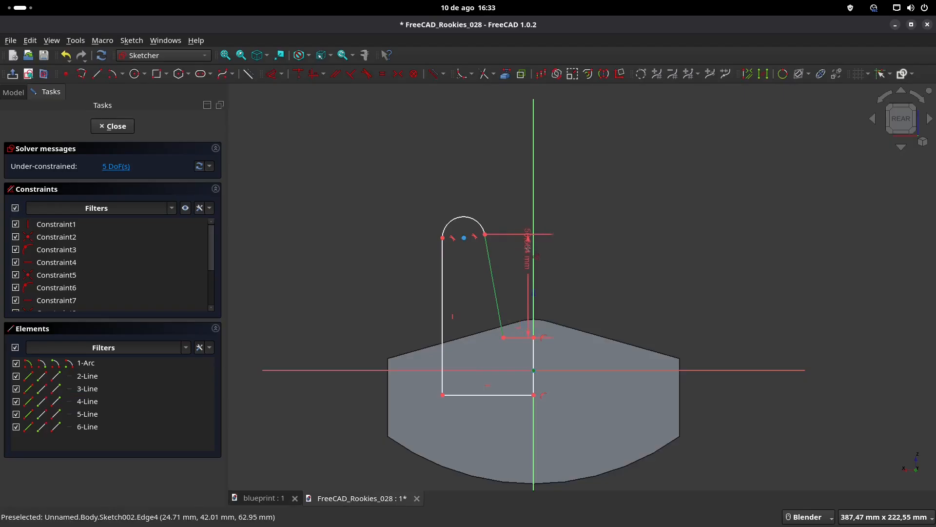
click(518, 257)
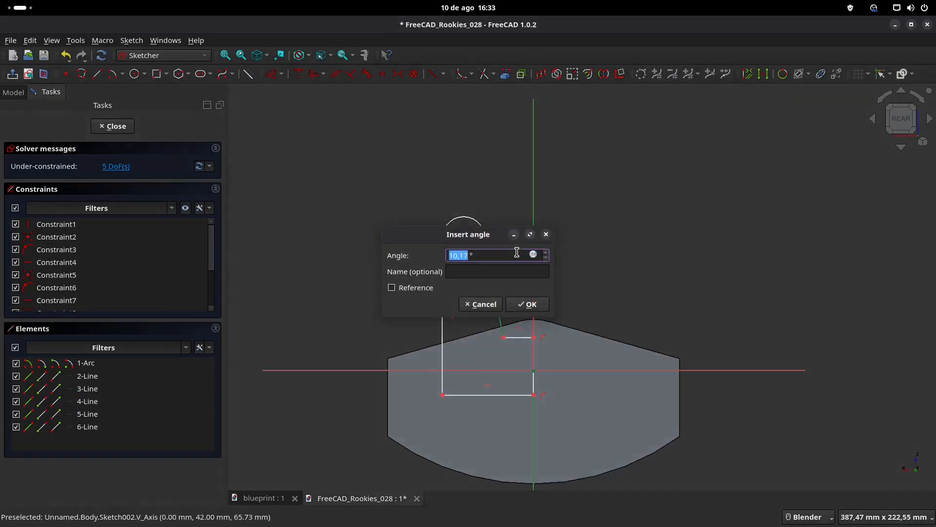
text(14)
key(Return)
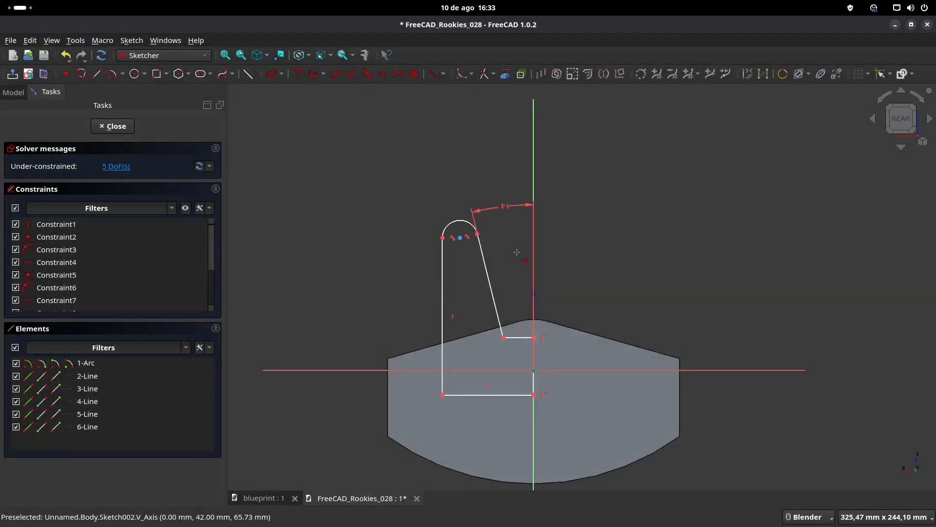
drag(508, 211, 516, 263)
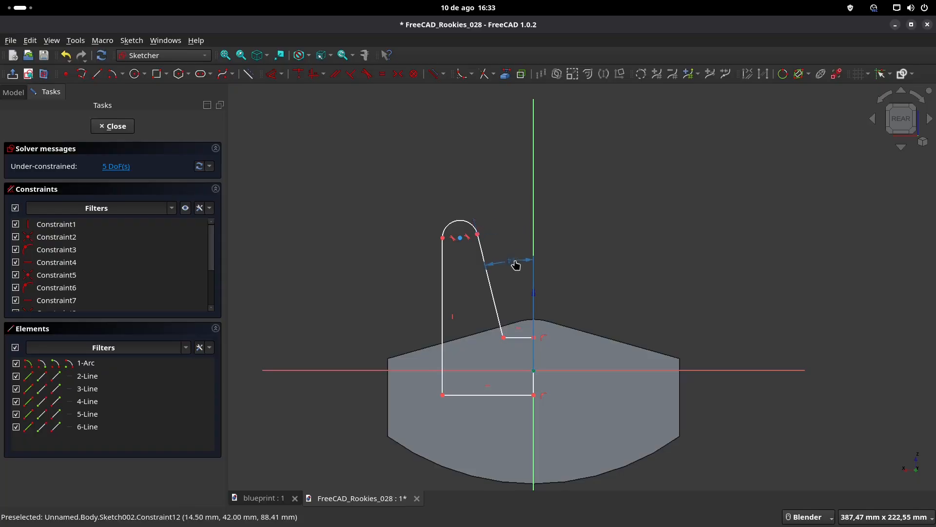
- Check the lug radius on the blueprint and set the rounded-top arc's radius to 15 mm
click(275, 498)
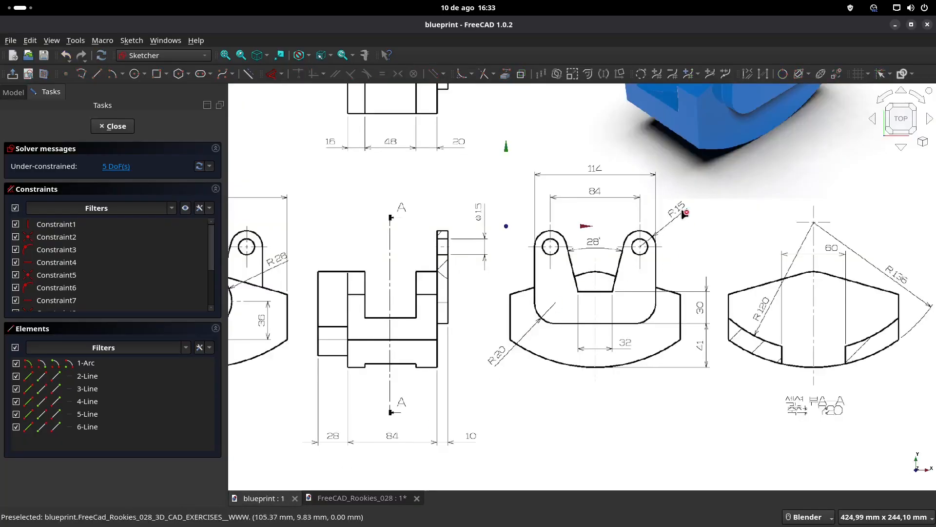
click(332, 498)
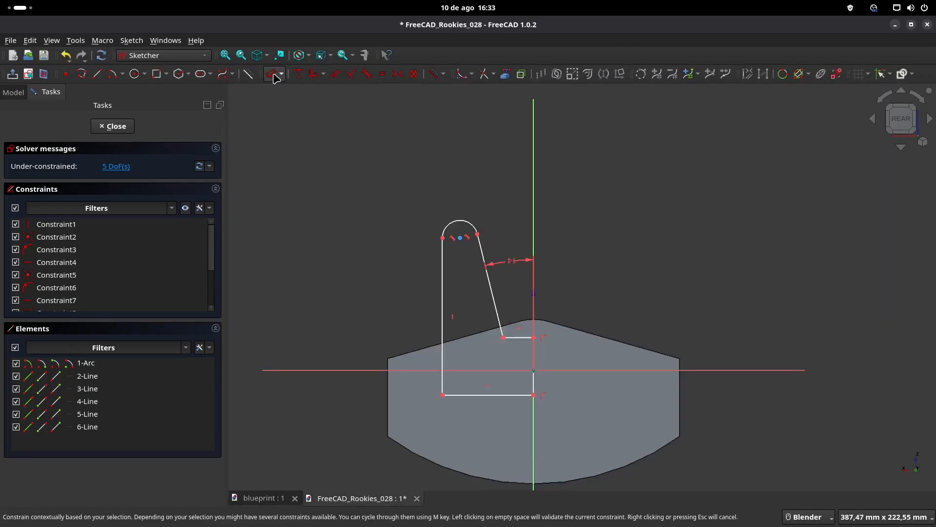
click(459, 226)
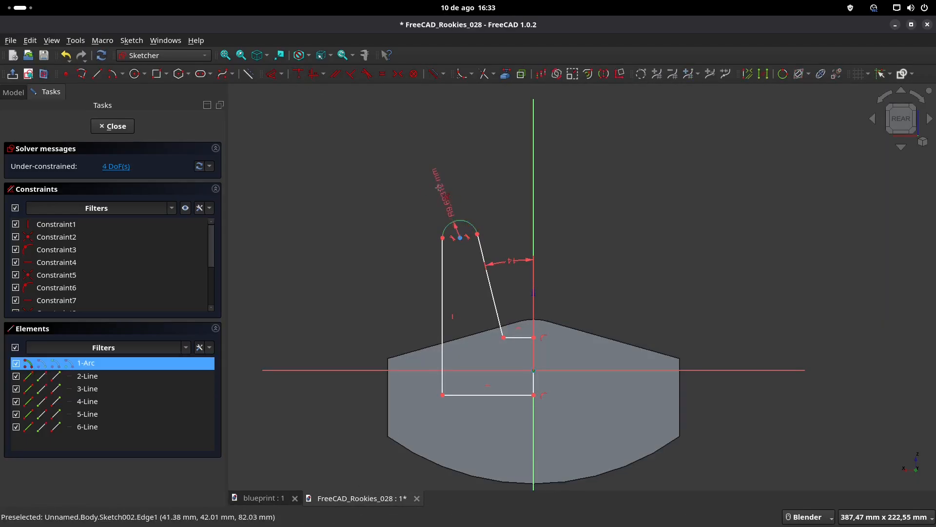
click(435, 186)
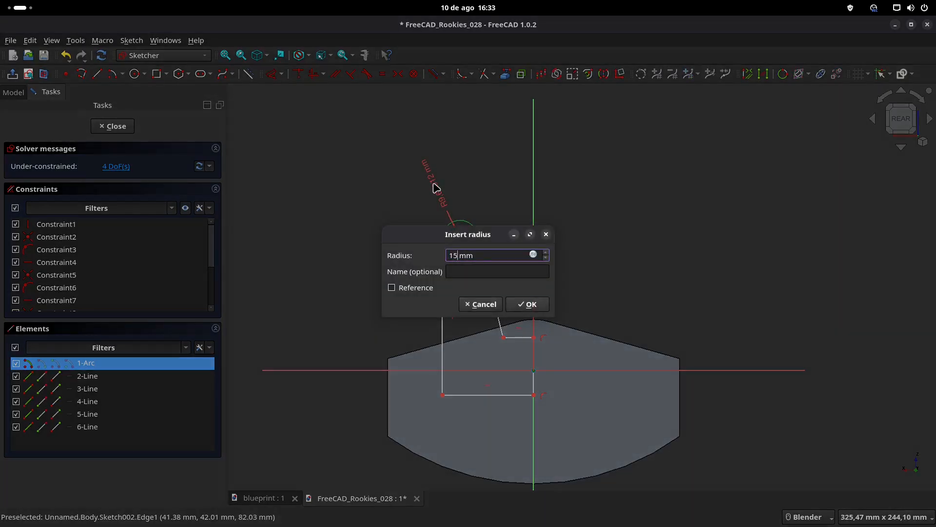
key(Return)
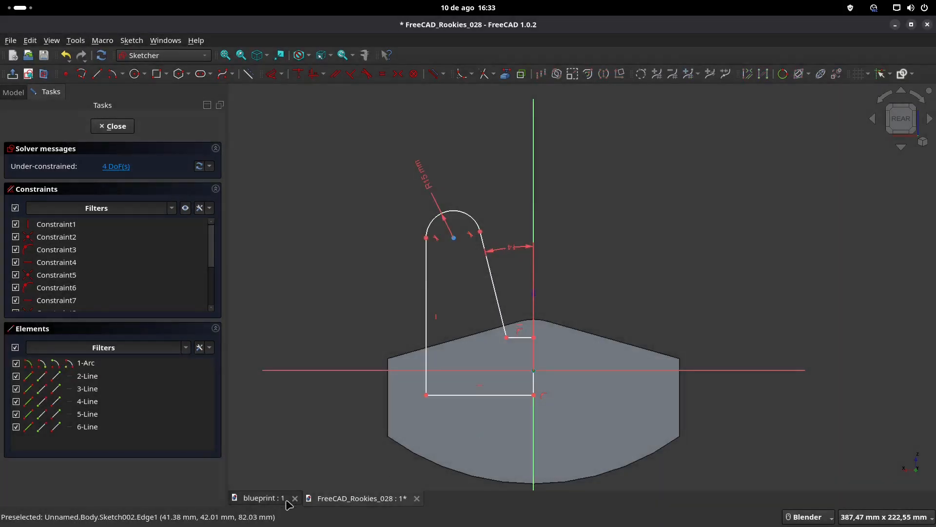
- Check the blueprint and set the vertical distance between the notch floor and the plate's bottom line to 30 mm
click(264, 498)
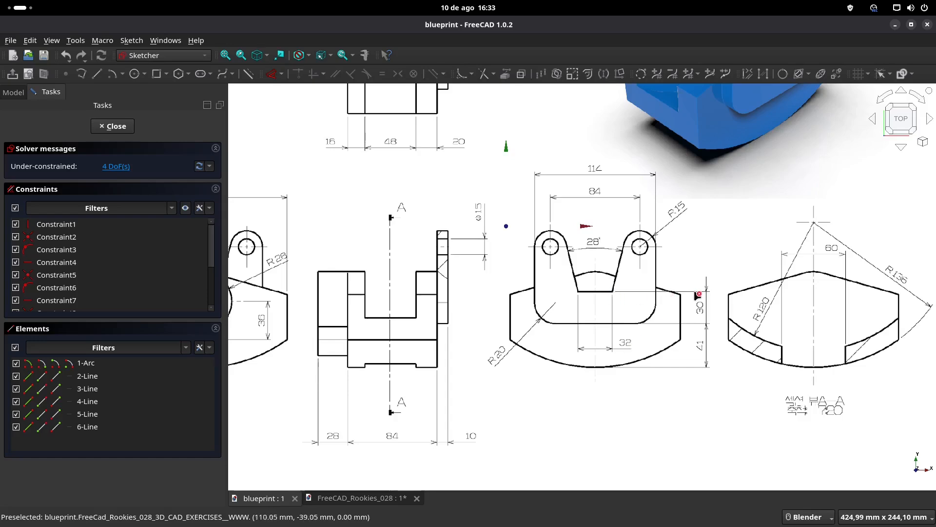
click(360, 498)
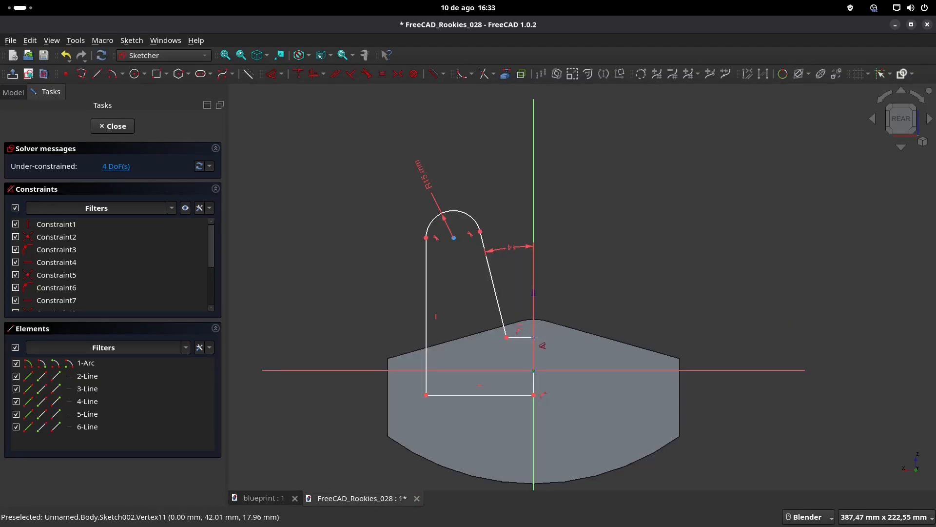
click(534, 337)
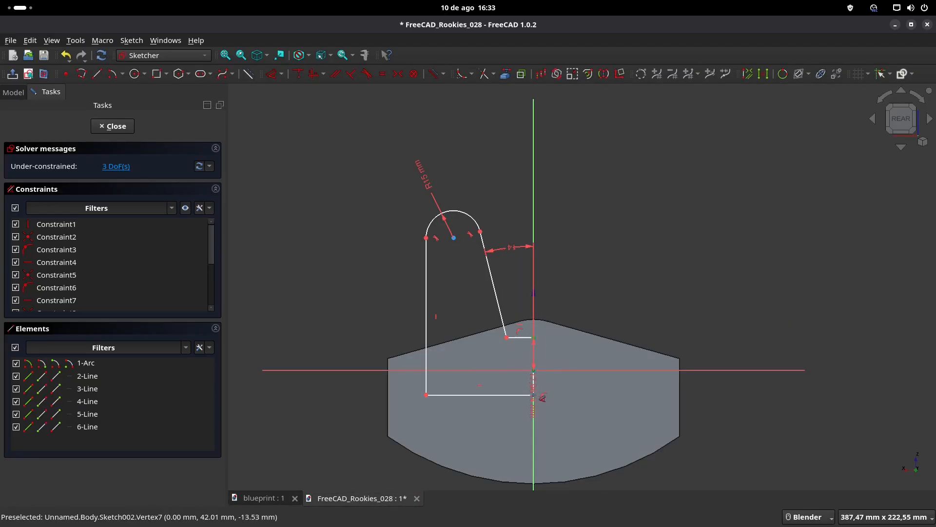
click(596, 389)
text(3)
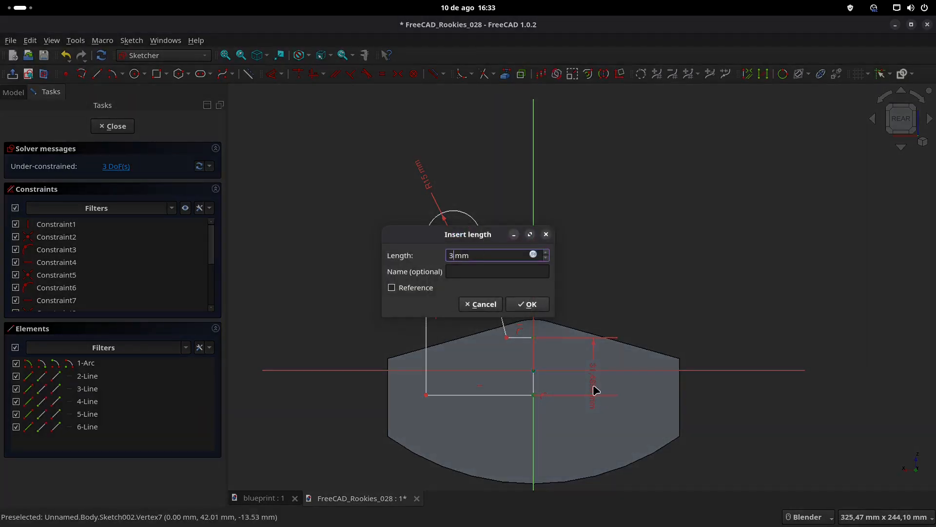
text(0)
key(Return)
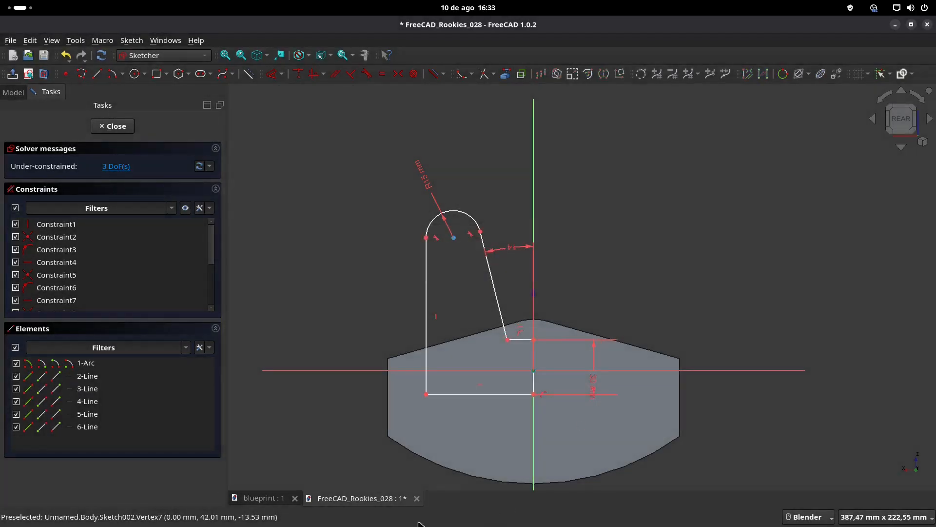
- Check the blueprint's lower height dimension and project the left half of the body's curved bottom edge into the sketch as external geometry
click(261, 498)
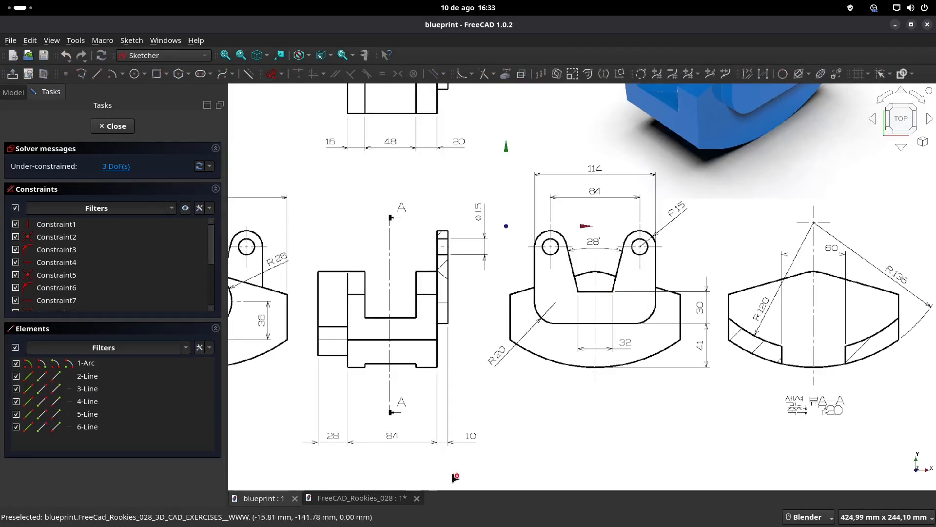
click(379, 498)
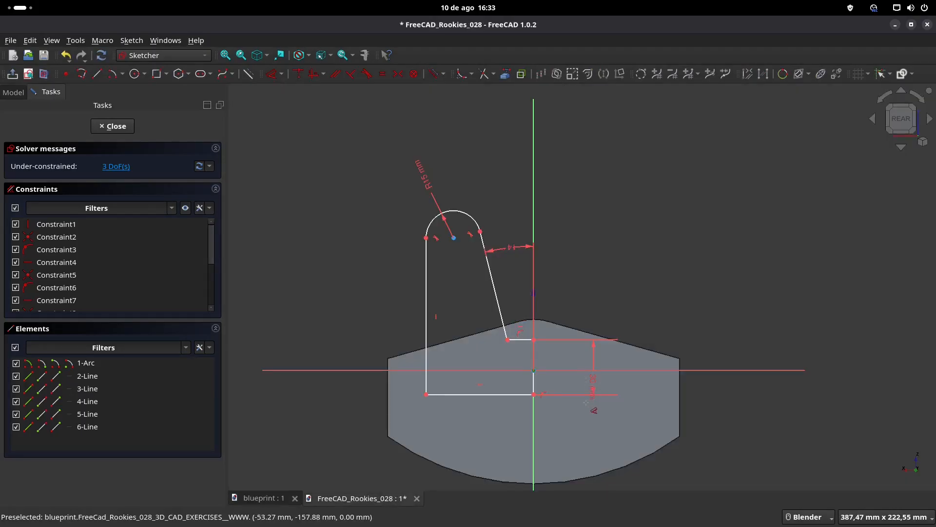
shift+middle_drag(586, 402, 581, 334)
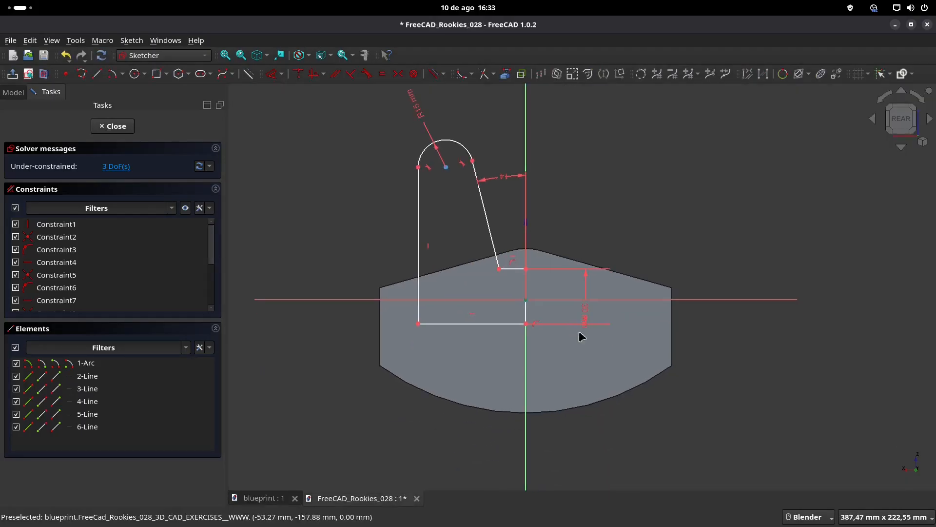
click(499, 408)
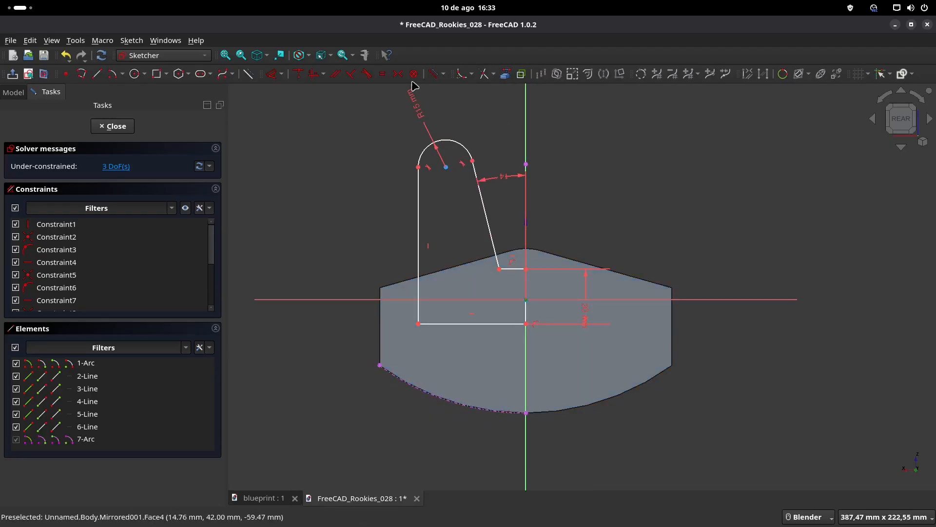
key(Escape)
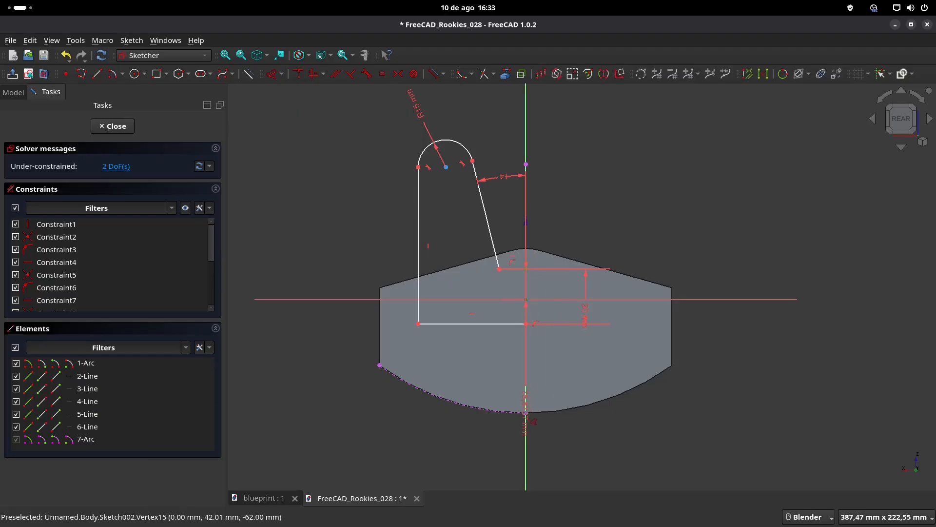
- Set the vertical distance from the plate's bottom line to the lowest point of the projected arc to 41 mm, as on the blueprint
click(262, 498)
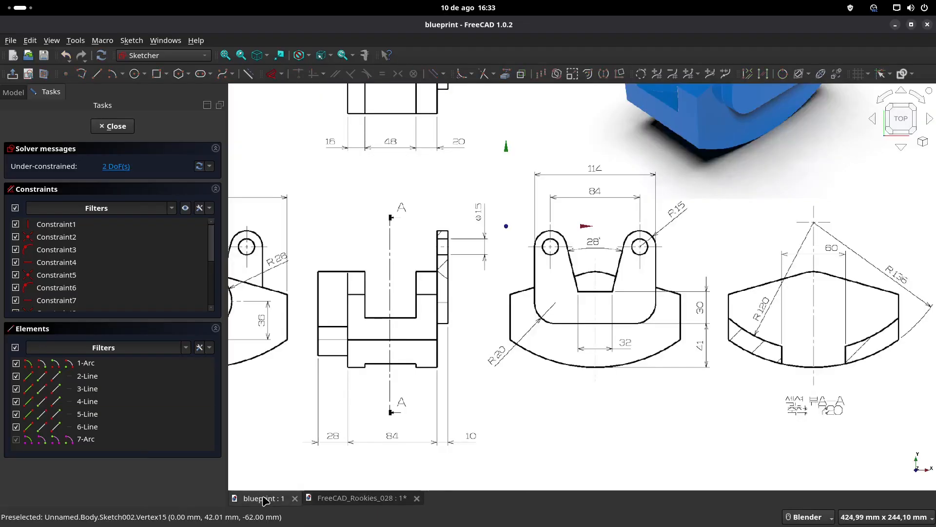
click(361, 498)
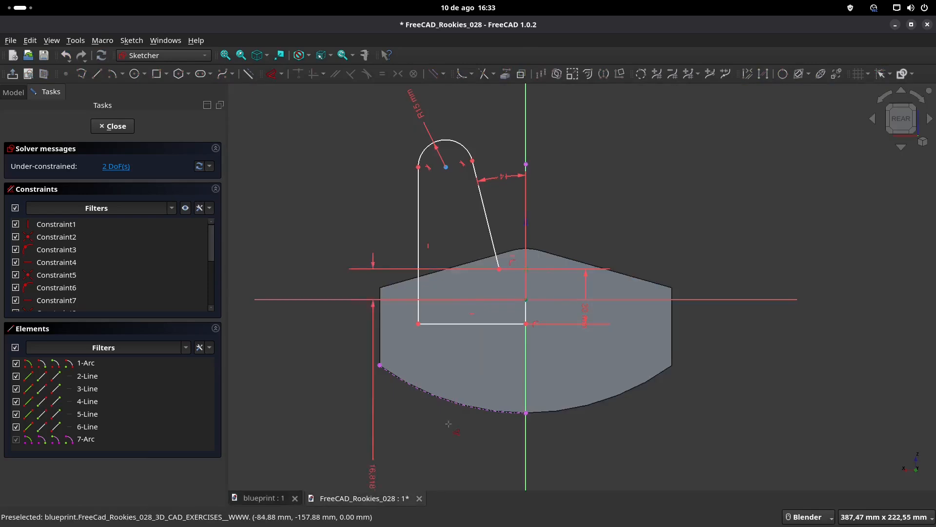
click(526, 323)
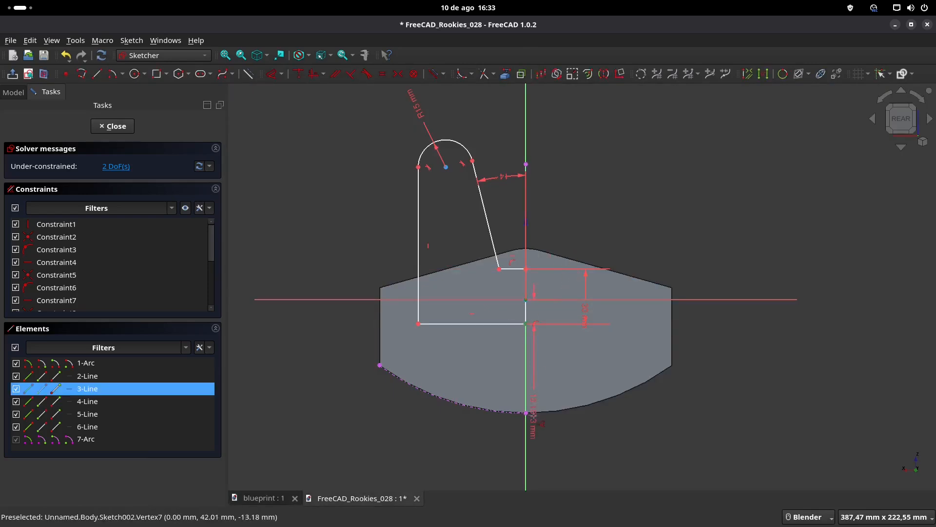
click(526, 414)
click(555, 381)
text(4)
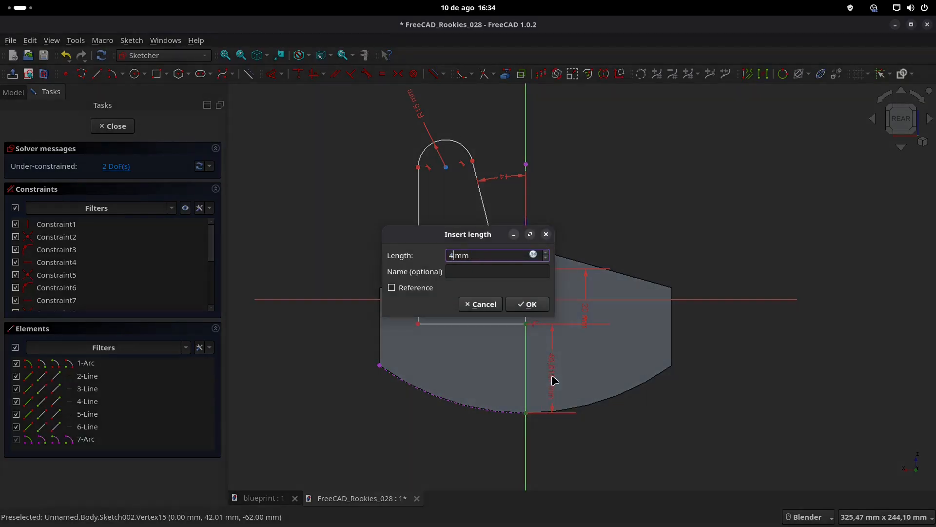
text(0)
key(Return)
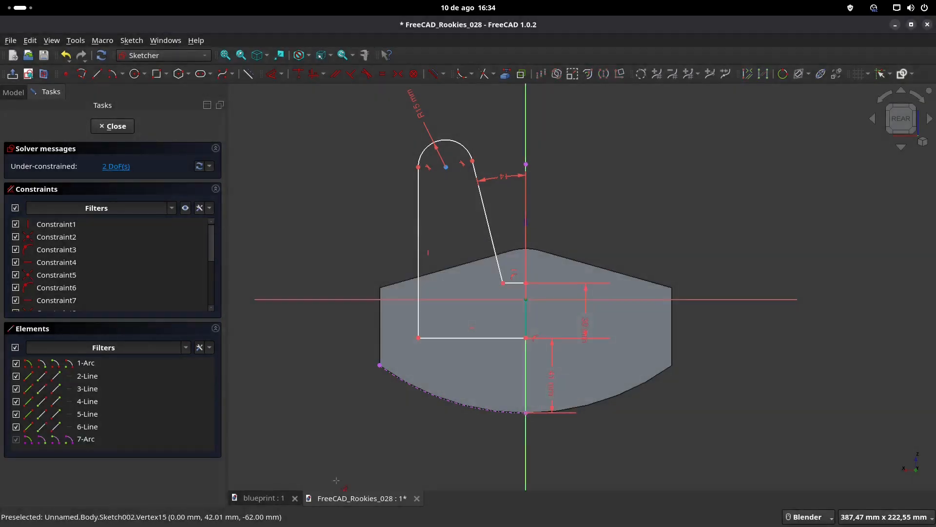
- Check the hole spacing on the blueprint, set the arc centre's distance from the vertical axis to 84/2 mm and pull the centre down
click(264, 498)
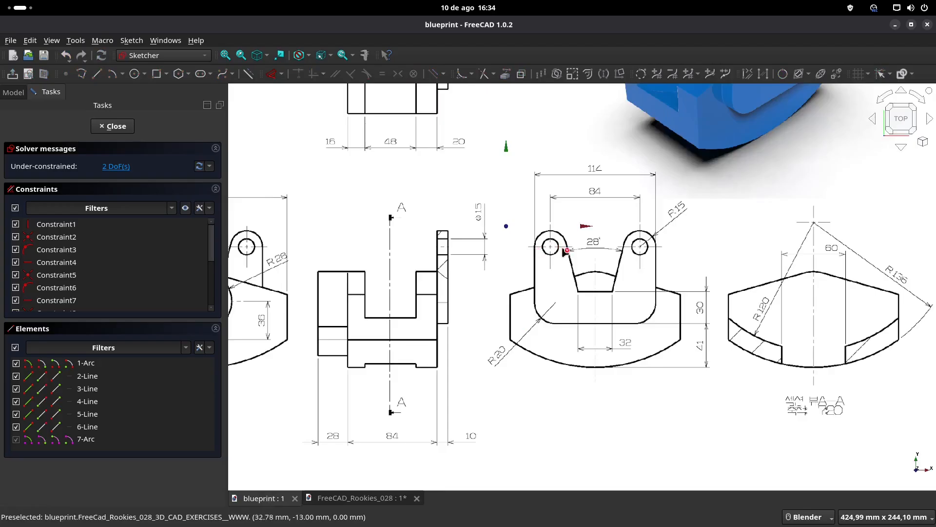
click(358, 498)
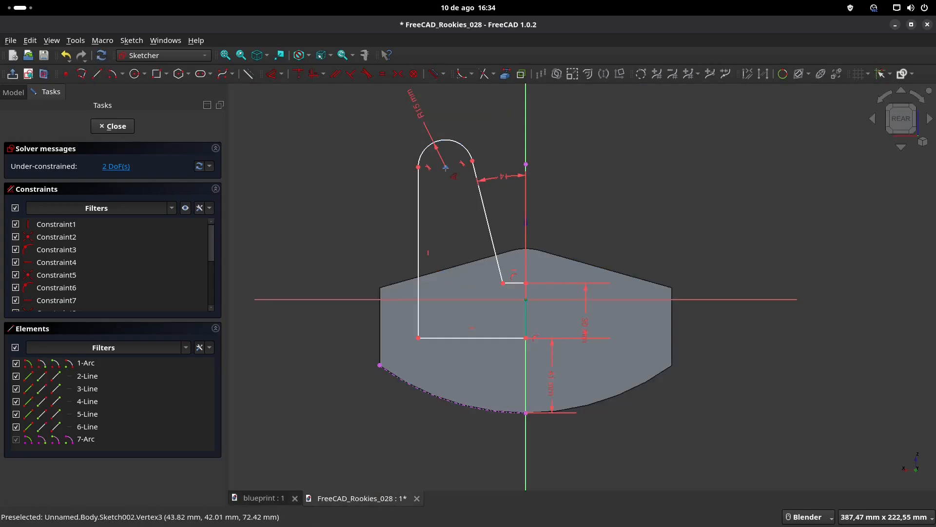
click(446, 160)
click(482, 120)
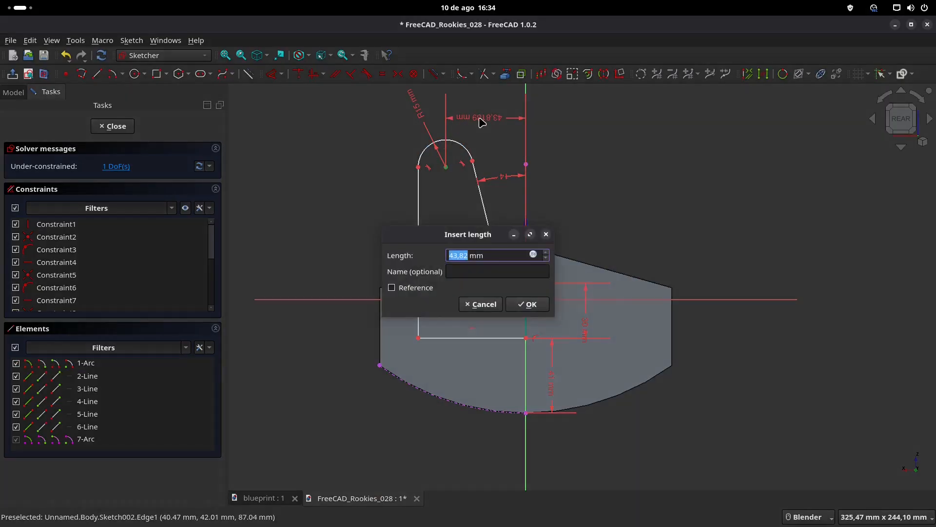
text(84/2)
key(Return)
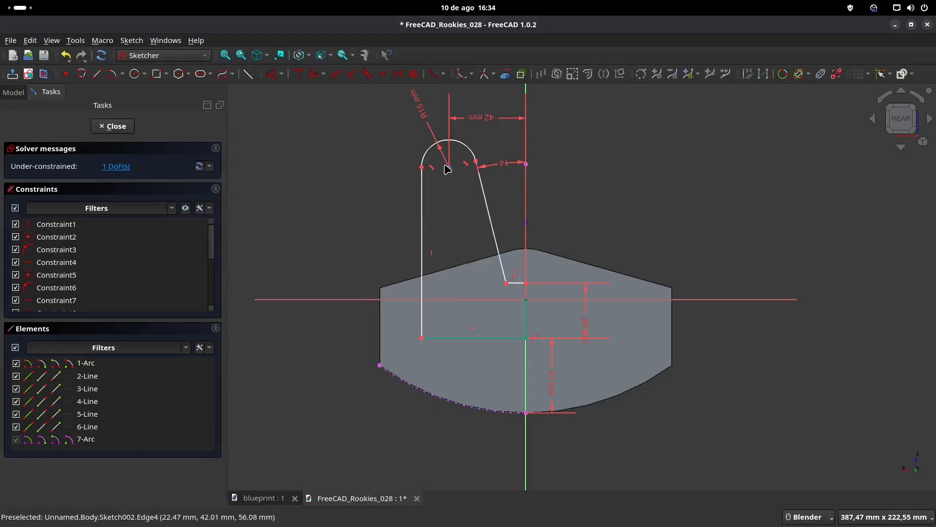
drag(448, 168, 453, 213)
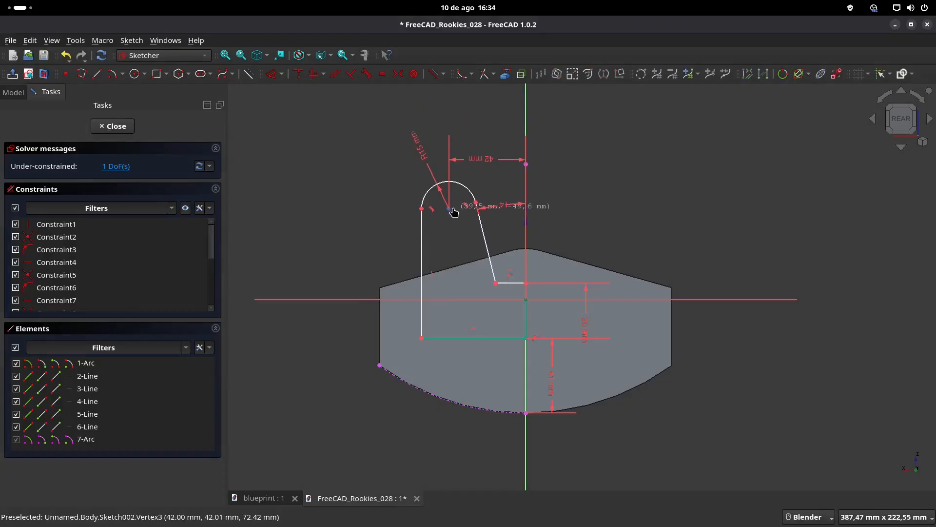
- Check the notch width on the blueprint and set the notch floor corner's distance from the vertical axis to 32/2 mm
drag(496, 287, 491, 289)
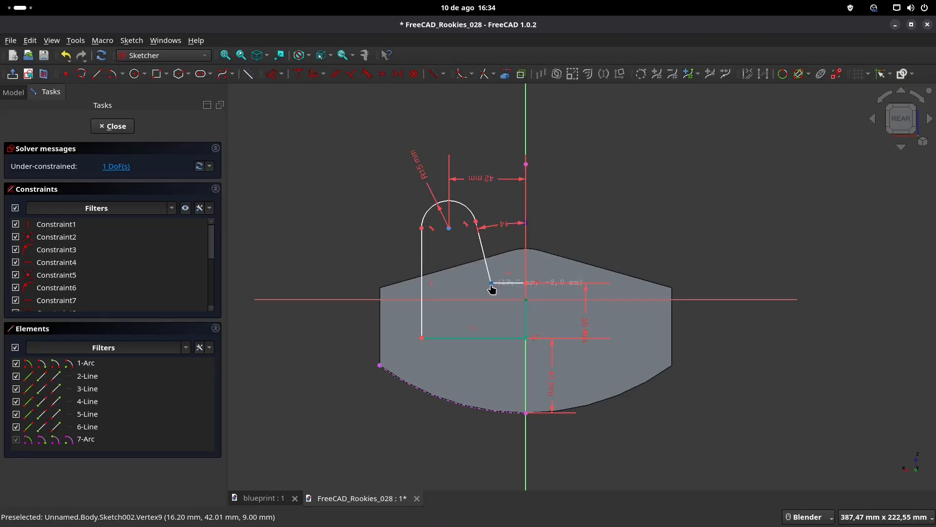
click(264, 498)
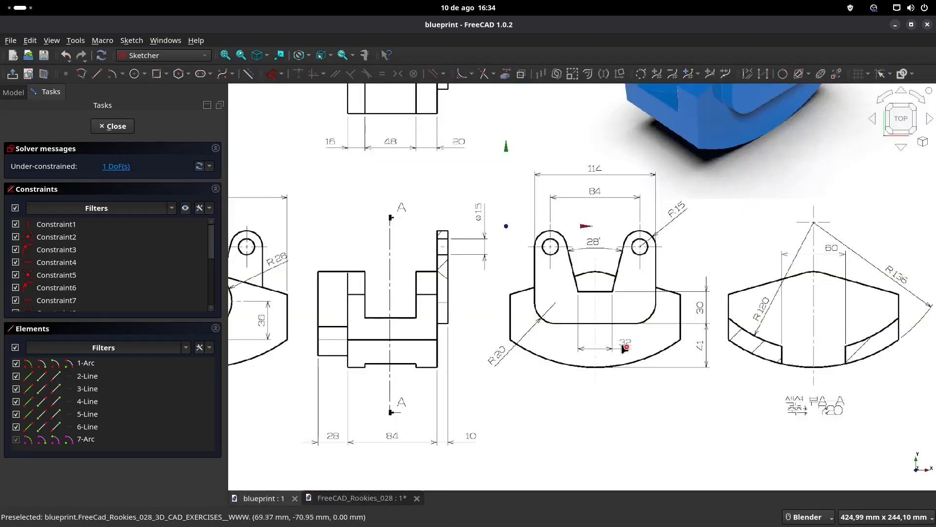
click(358, 498)
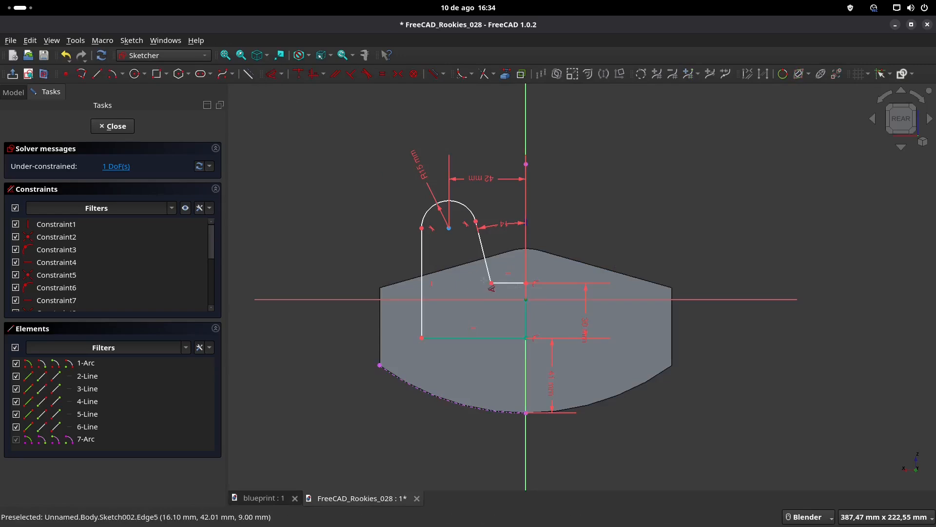
click(495, 284)
click(501, 313)
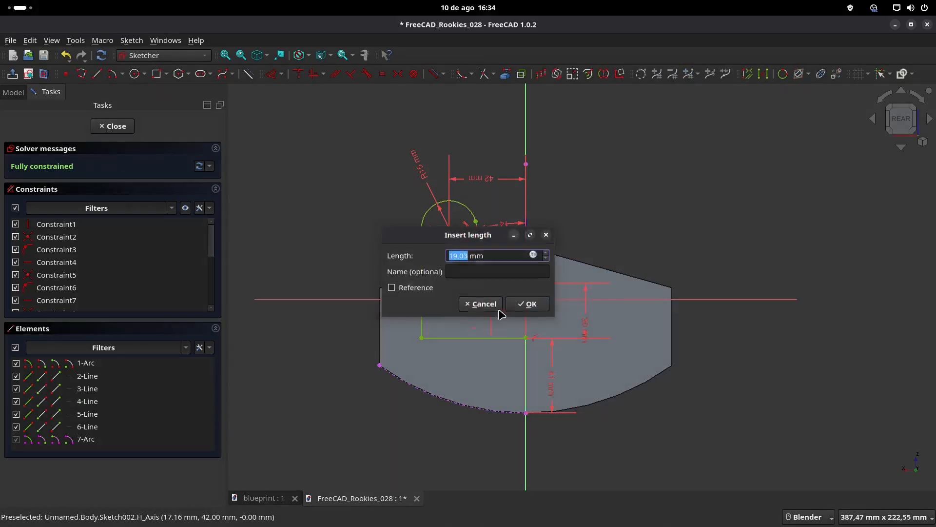
text(32)
key(Return)
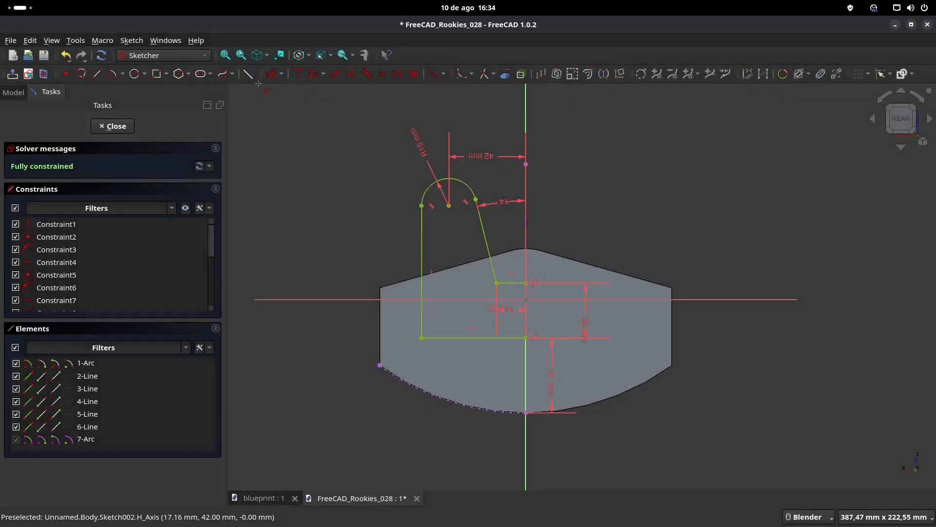
- Check the corner radius on the blueprint, fillet the plate's lower outer corner and set the fillet's radius to 20 mm
click(274, 500)
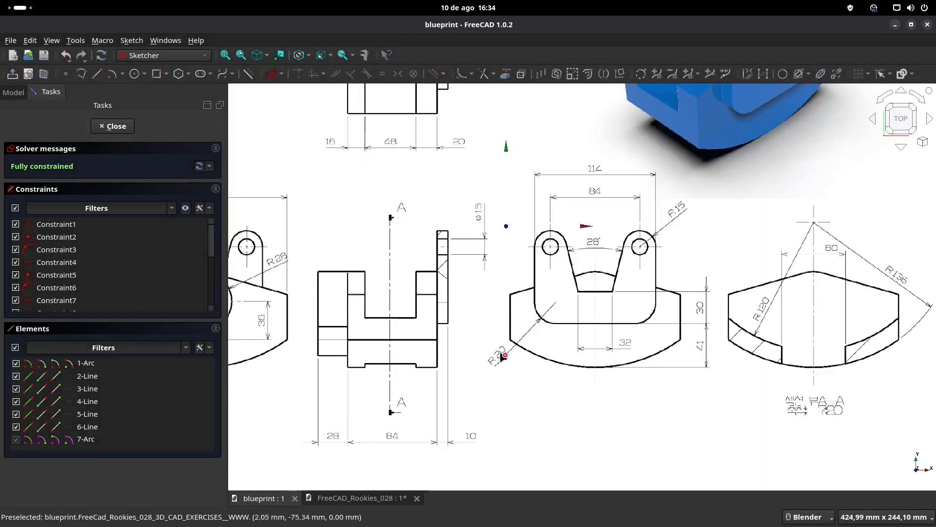
click(360, 497)
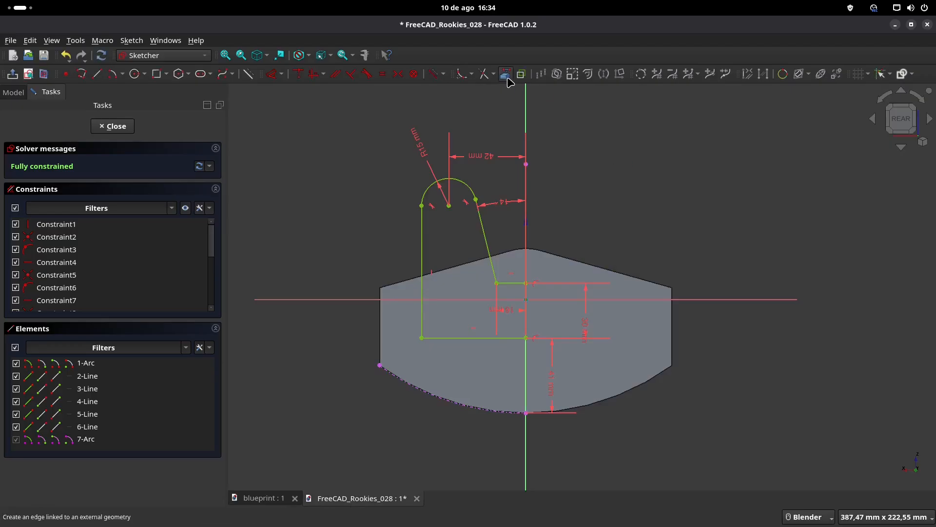
click(461, 74)
click(421, 337)
click(272, 74)
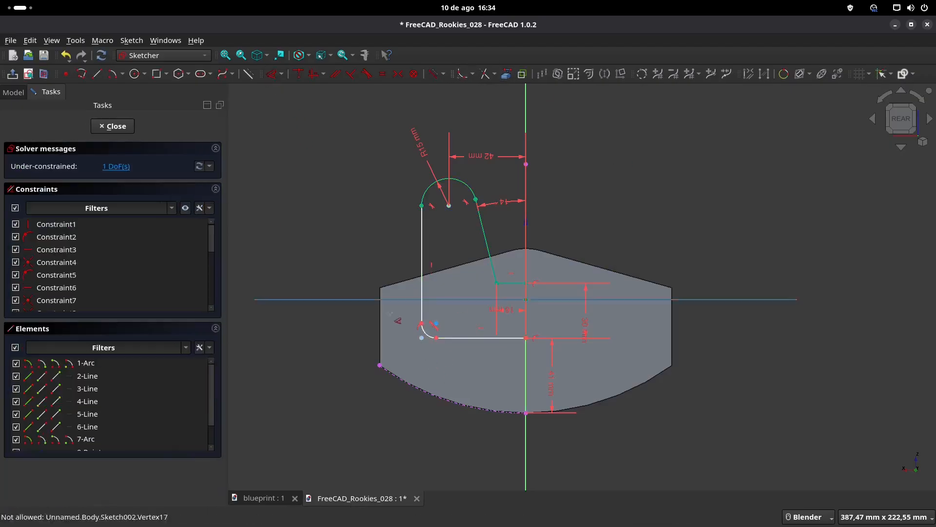
scroll(482, 361, up, 4)
click(475, 360)
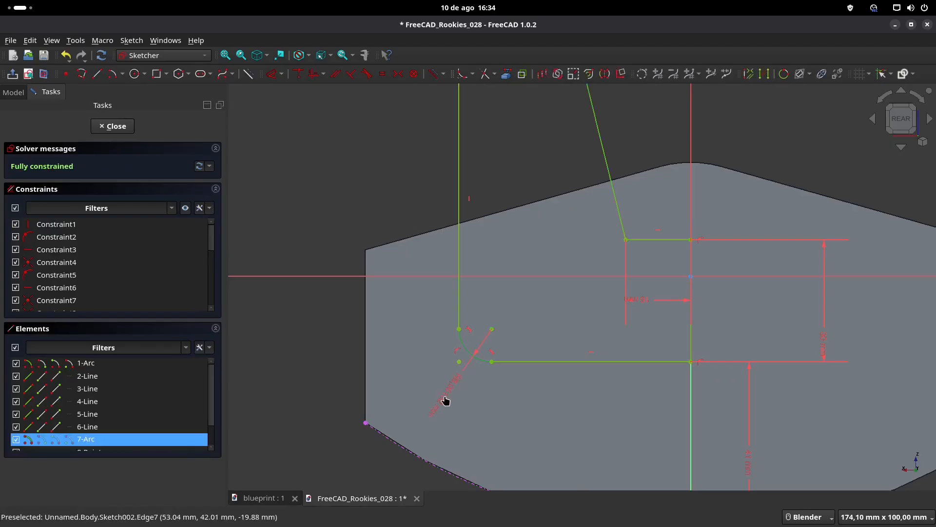
click(445, 396)
text(20)
key(Return)
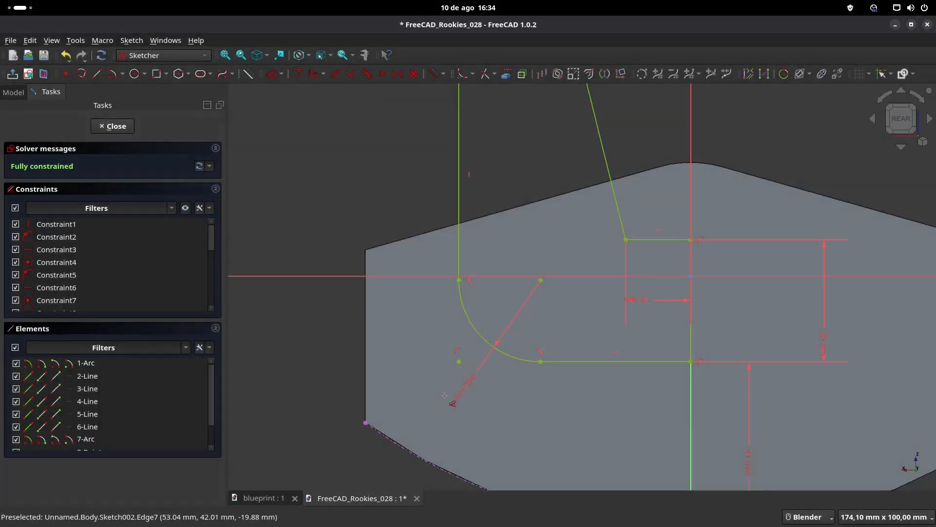
- Finish the sketch and pad the half plate profile 10 mm outward from the body's rear face
click(120, 128)
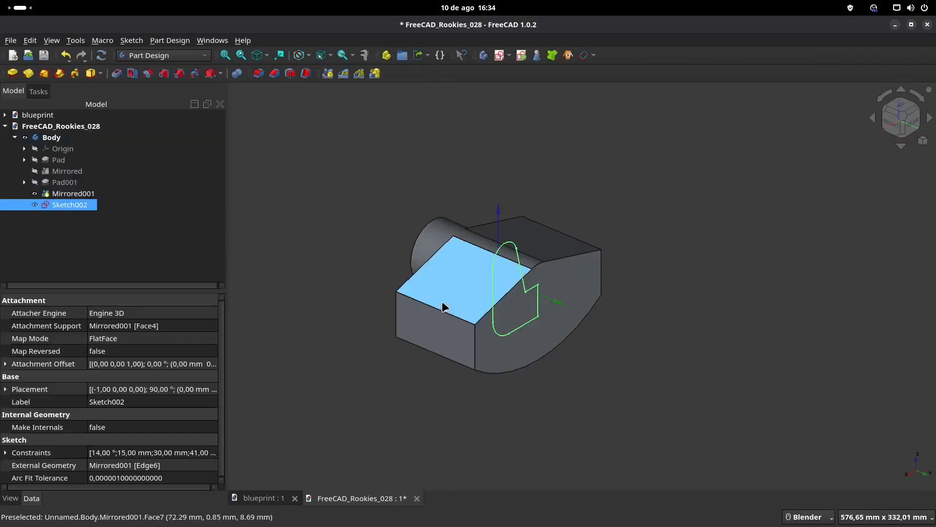
shift+middle_drag(485, 317, 476, 337)
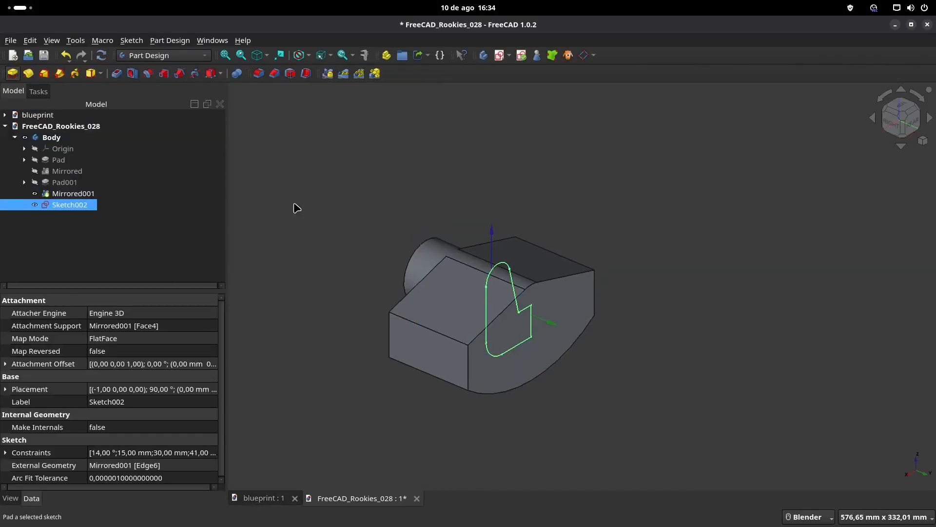
click(140, 126)
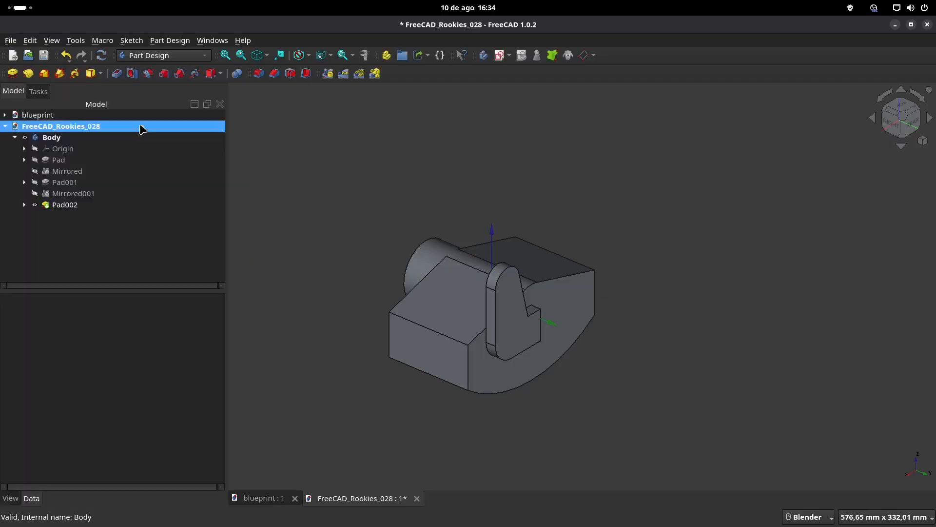
- Mirror the half plate pad about the vertical sketch axis to complete the two-lug plate
click(74, 205)
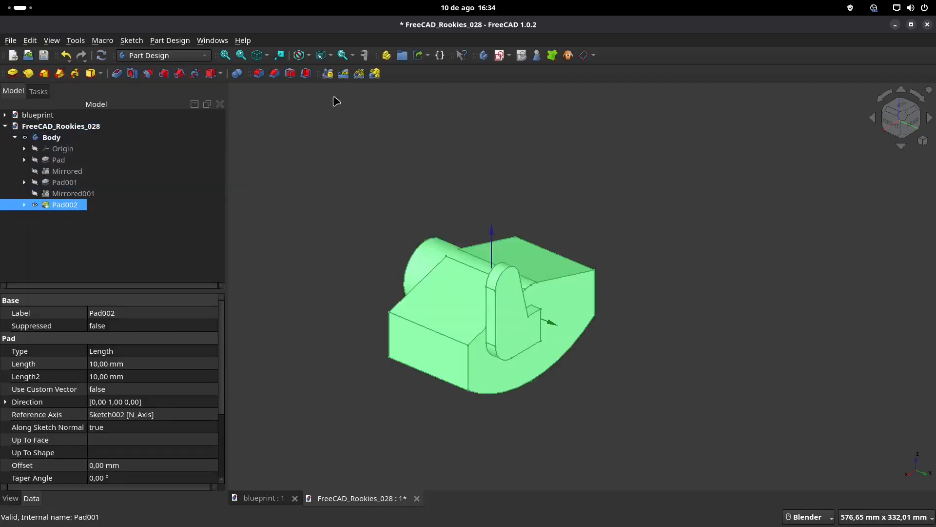
click(328, 75)
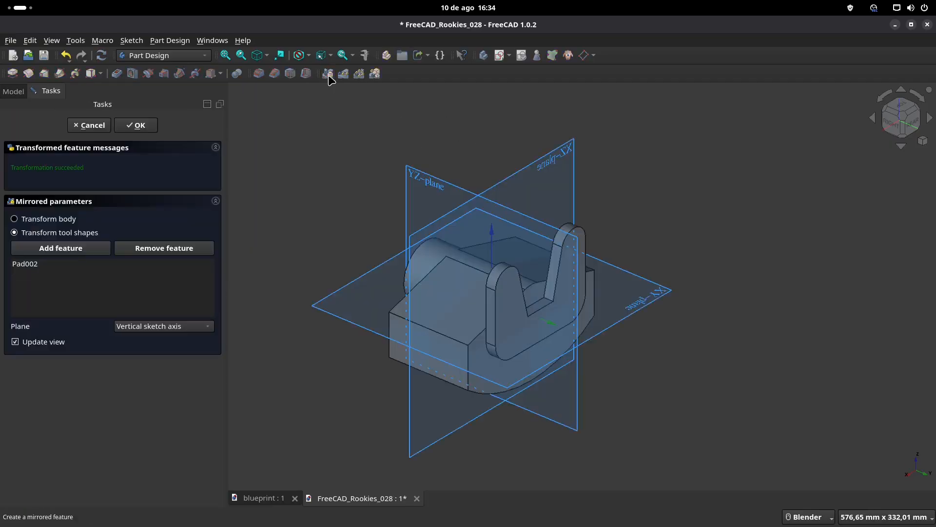
click(144, 126)
middle_drag(440, 283, 600, 264)
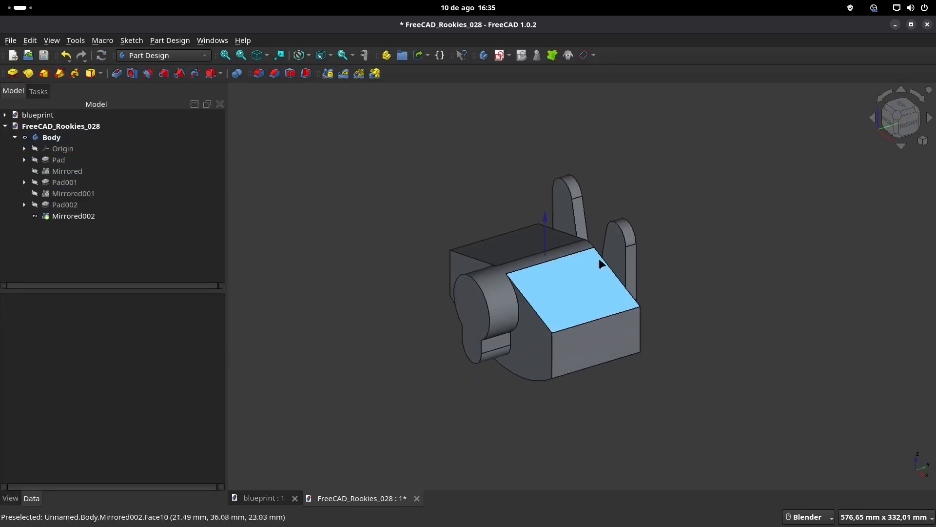
- Set the whole body's transparency to 25 in its view properties
click(47, 137)
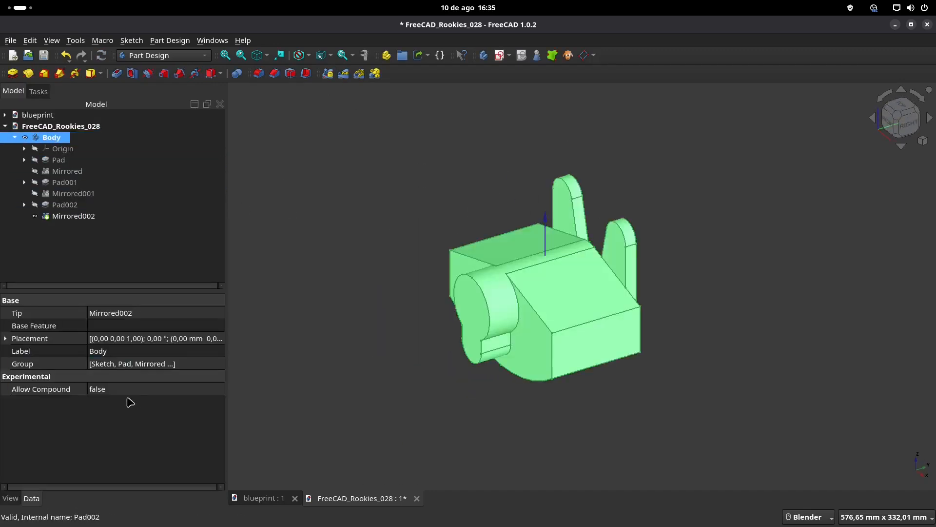
click(12, 498)
click(115, 463)
click(112, 478)
click(112, 477)
text(25)
key(Return)
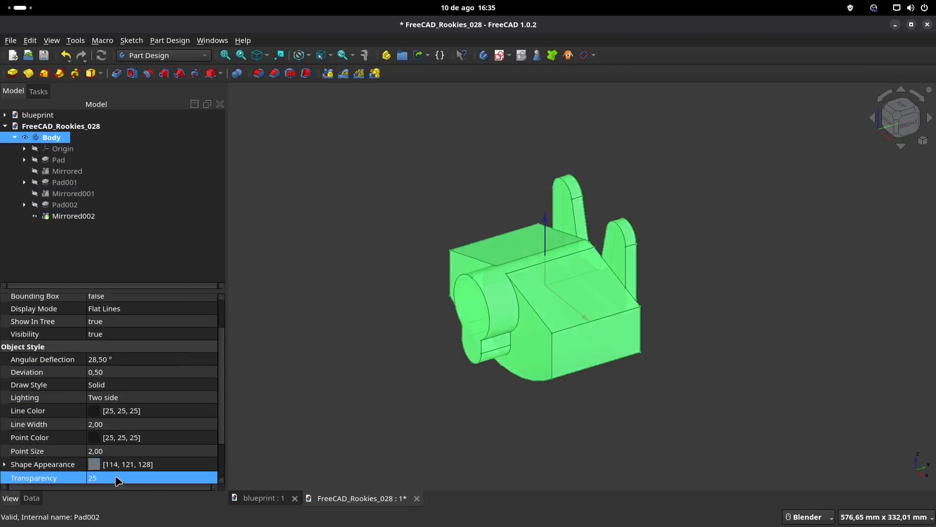
- Set the body's shape appearance colour to light blue #55aaff
scroll(118, 481, down, 2)
click(98, 414)
click(98, 413)
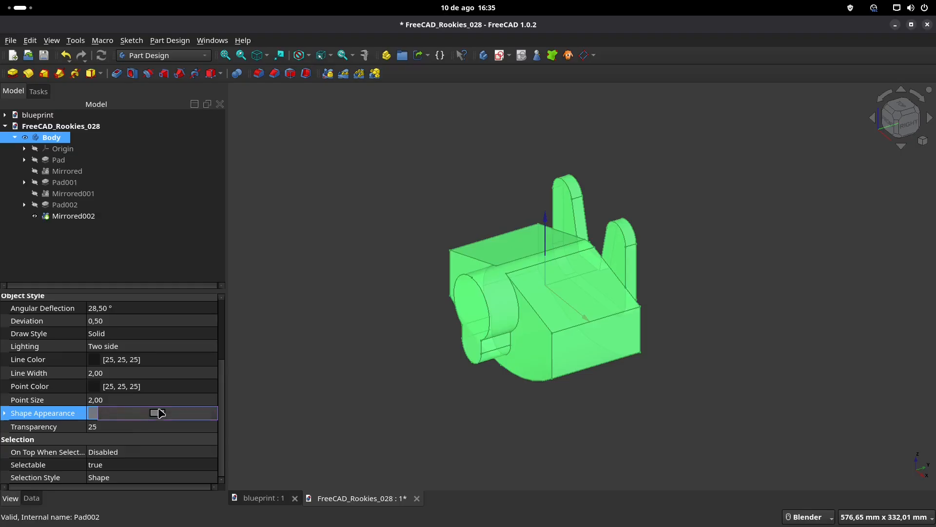
click(159, 413)
click(399, 258)
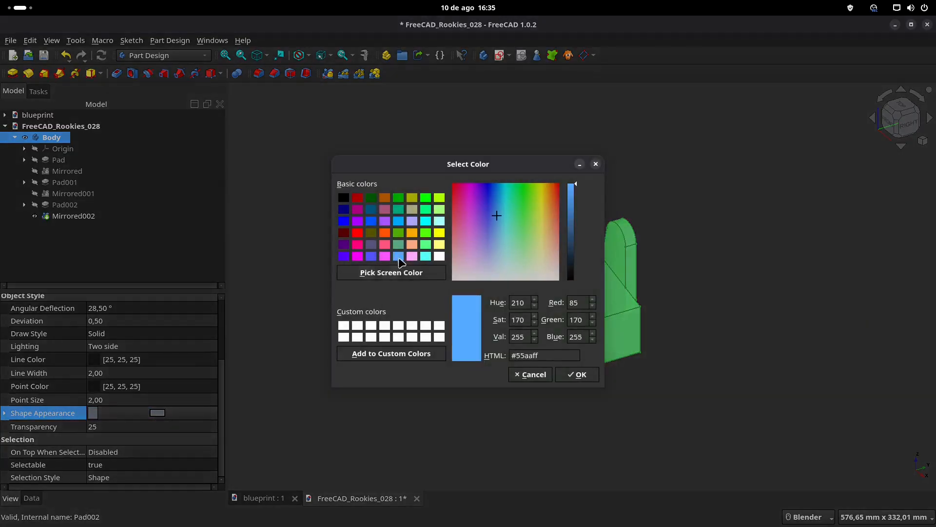
click(581, 374)
click(627, 435)
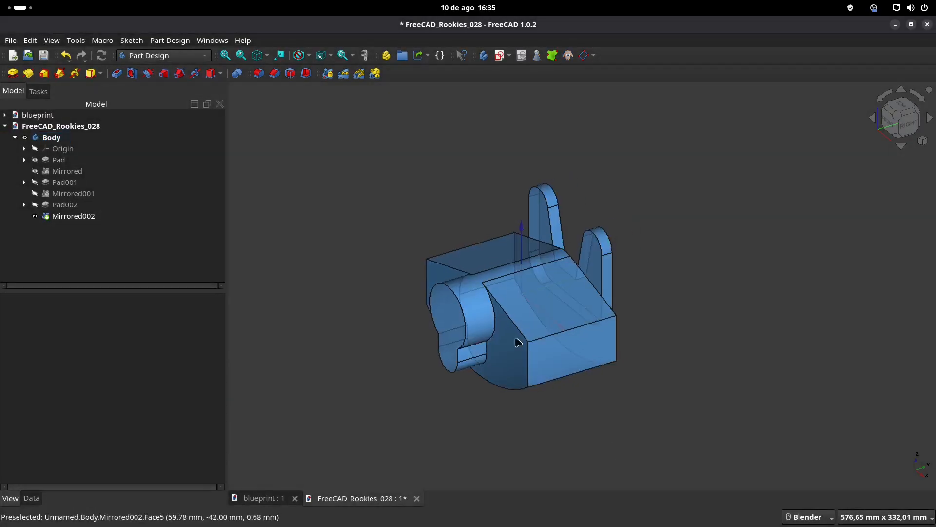
- Check the lug holes on the blueprint and start a new sketch on the outer face of the two-lug plate
click(283, 499)
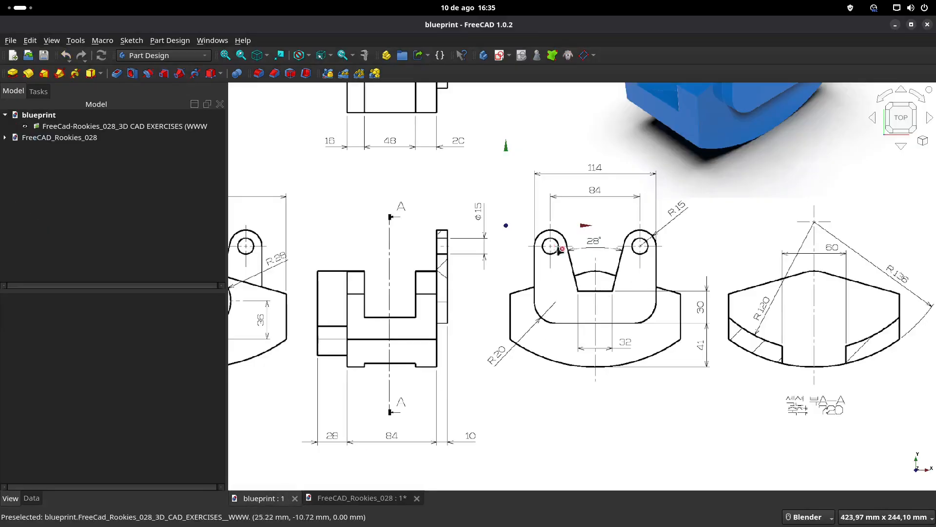
scroll(643, 248, down, 2)
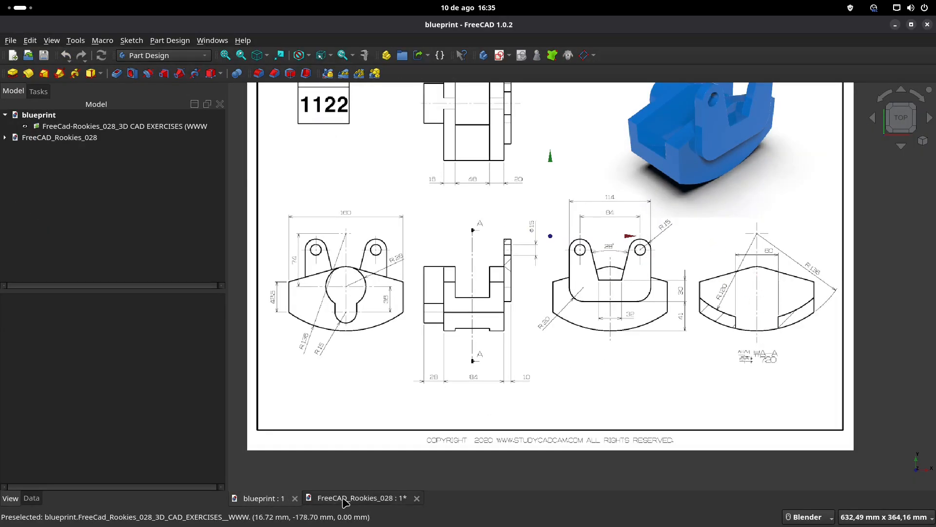
scroll(602, 272, up, 2)
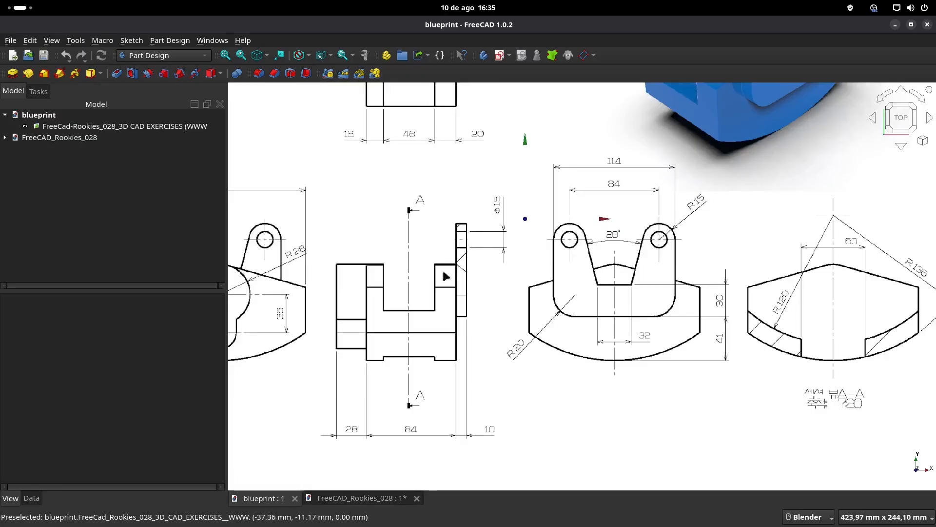
click(338, 498)
middle_drag(668, 272, 561, 269)
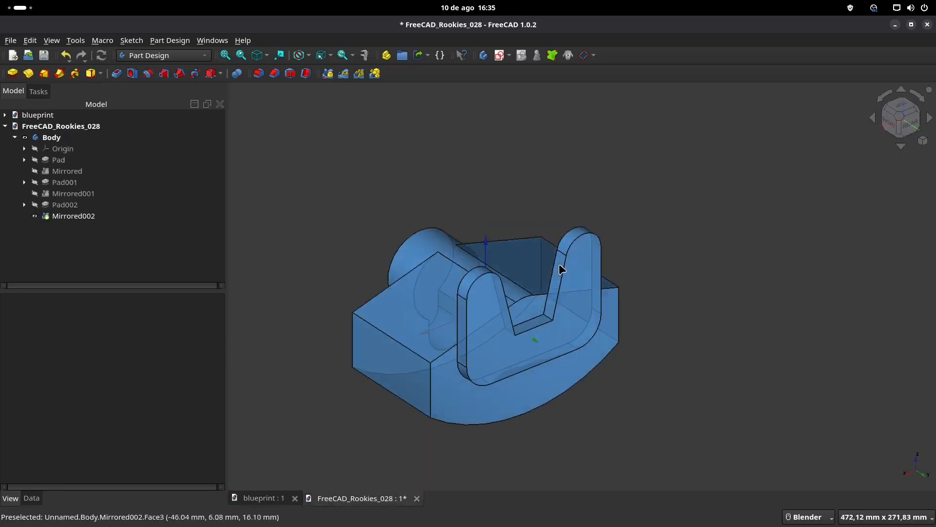
click(583, 254)
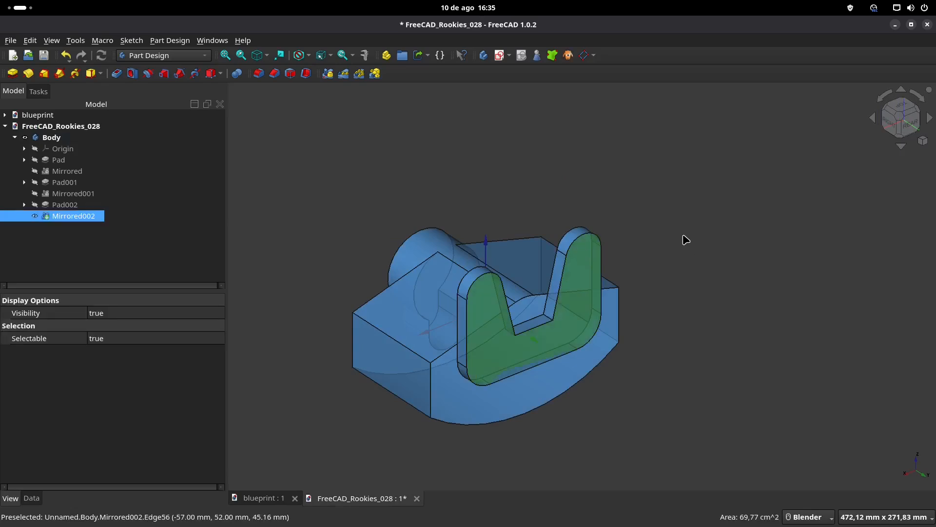
click(500, 57)
- Project the left lug's rounded end arc as external geometry and draw a 10 mm diameter circle at its centre
click(134, 73)
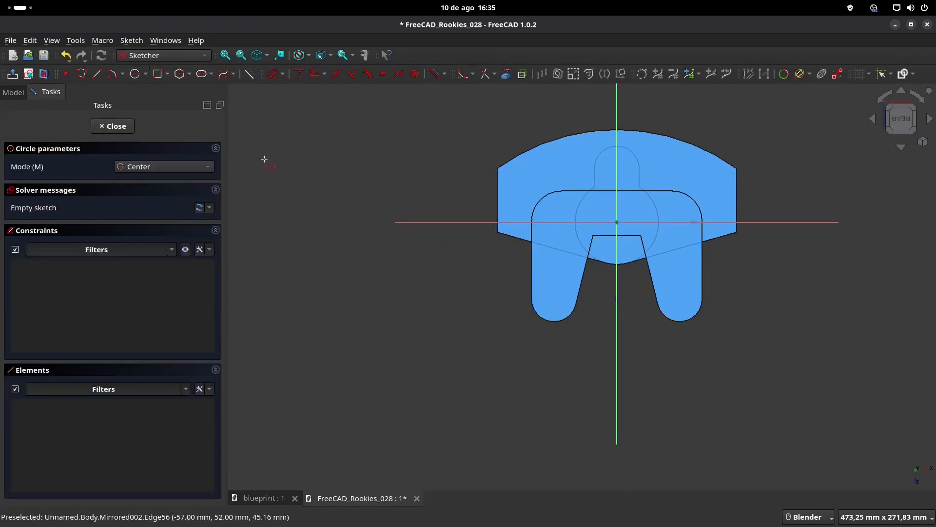
click(507, 73)
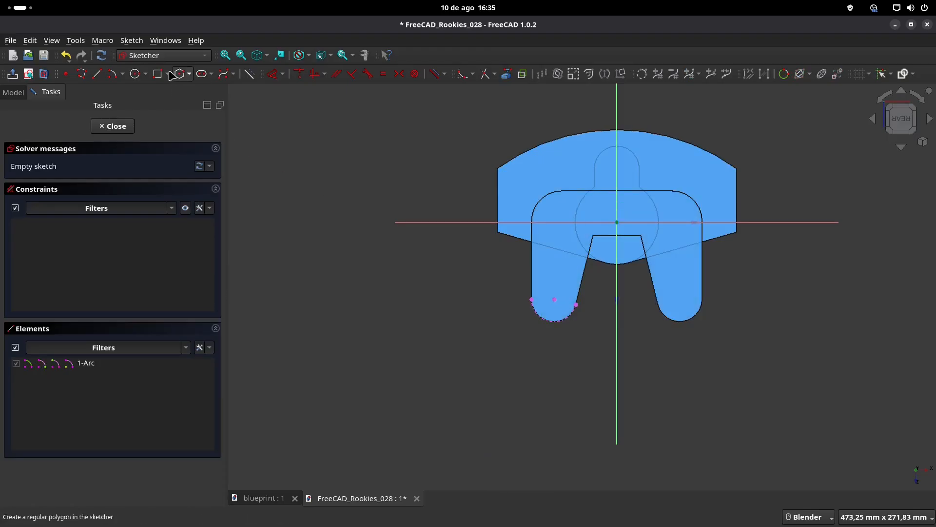
click(136, 74)
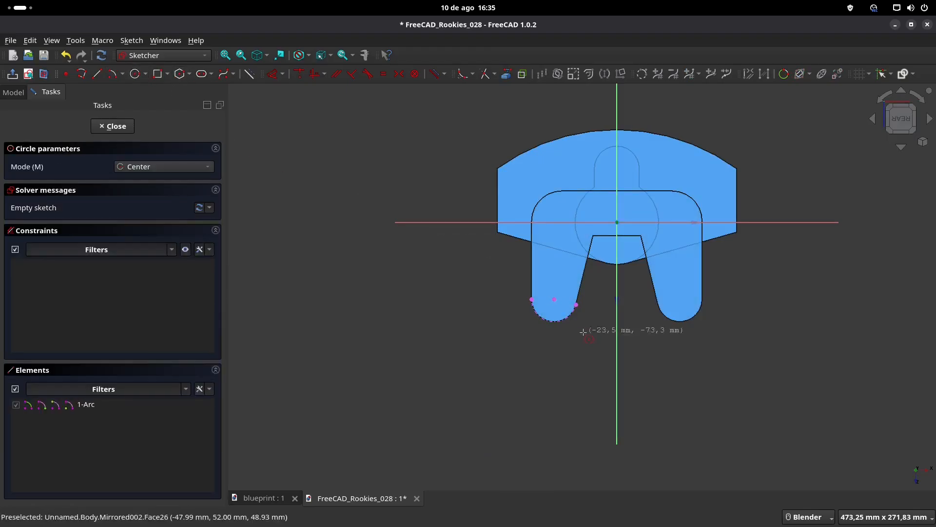
click(554, 299)
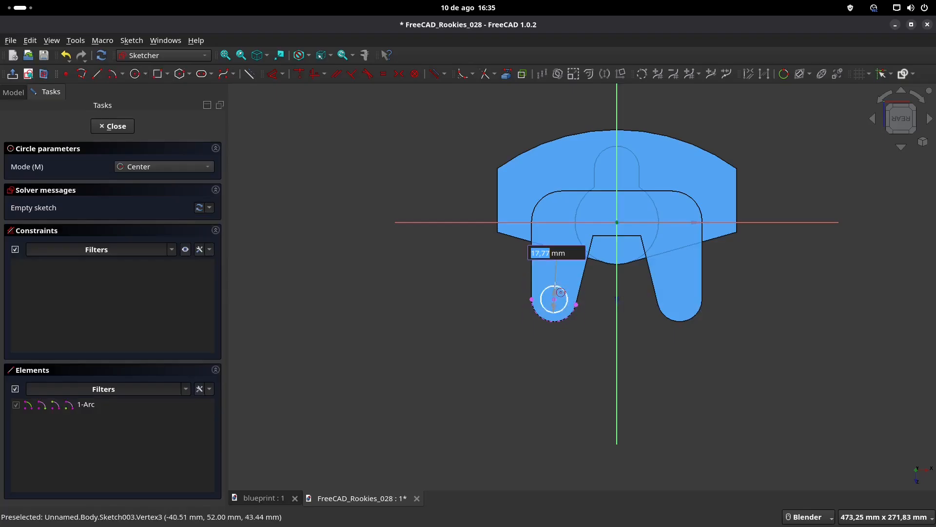
text(5)
key(Return)
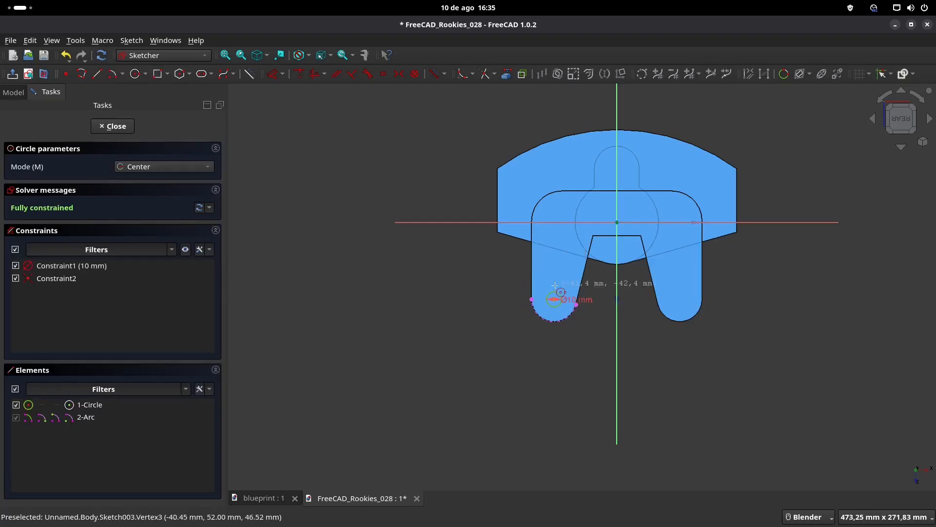
- Check the lug hole diameter on the blueprint and set the circle's diameter to 15 mm
click(281, 498)
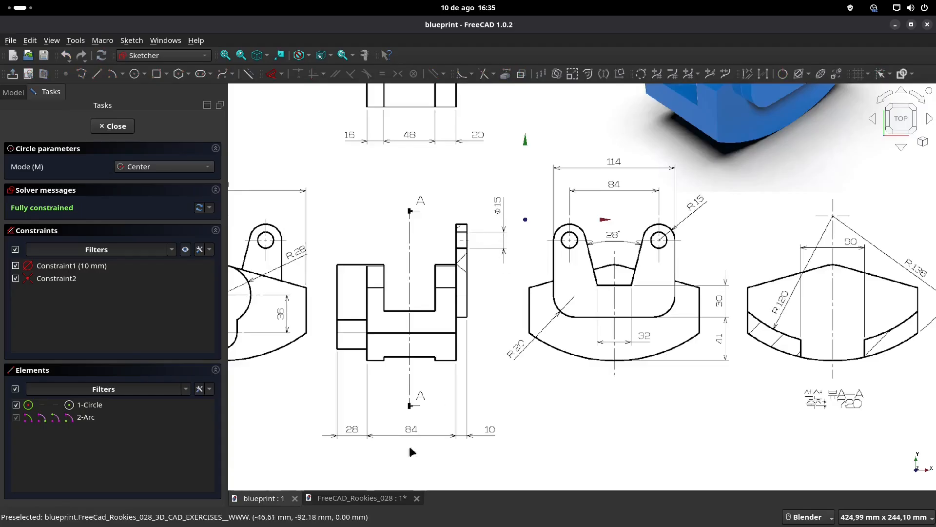
click(352, 497)
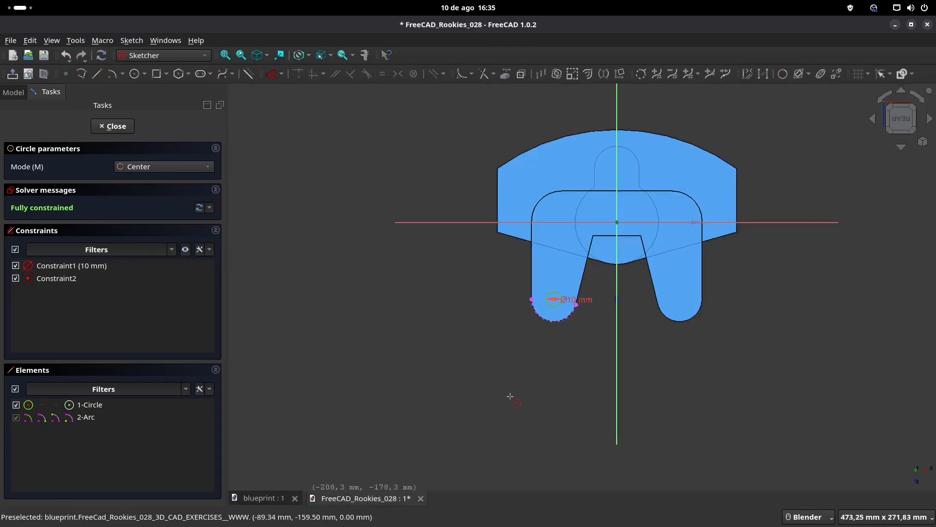
double_click(588, 304)
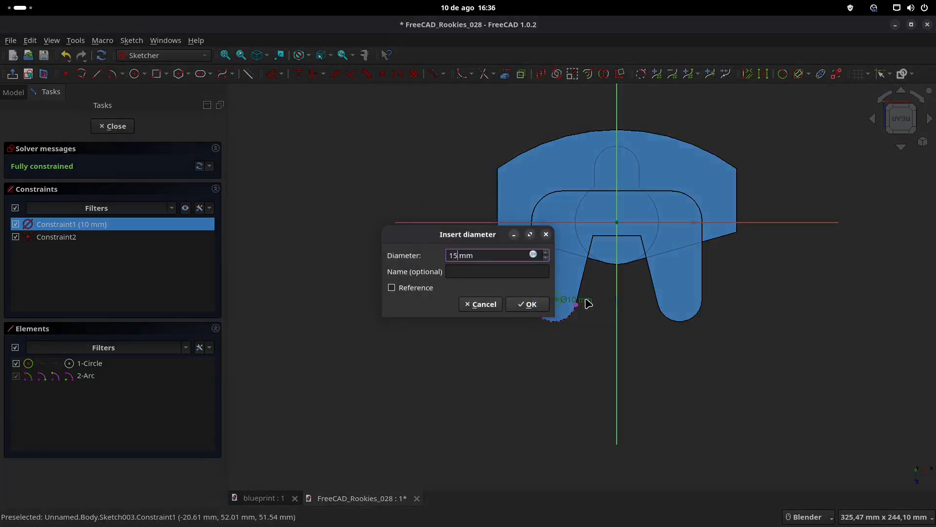
key(Return)
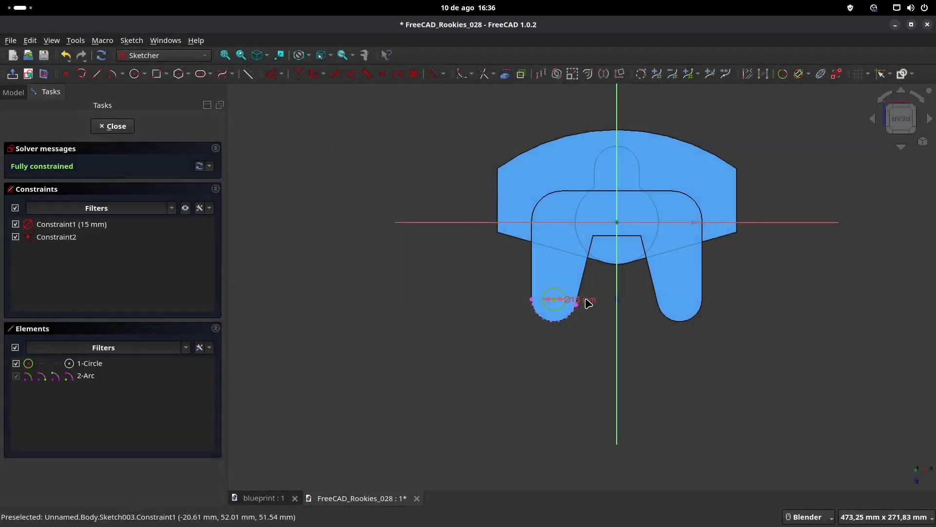
- Close the sketch and cut the 15 mm circle completely through the lug with a Pocket
click(13, 74)
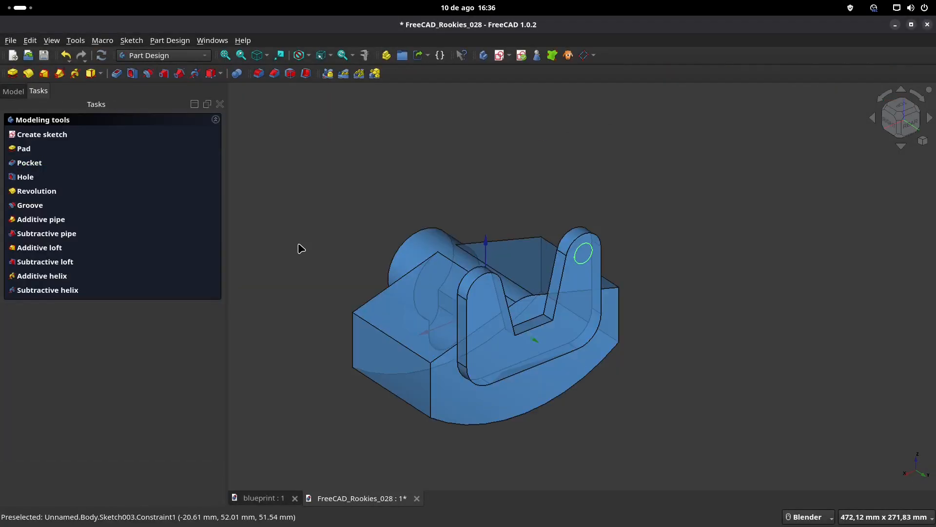
click(117, 74)
click(198, 169)
click(196, 180)
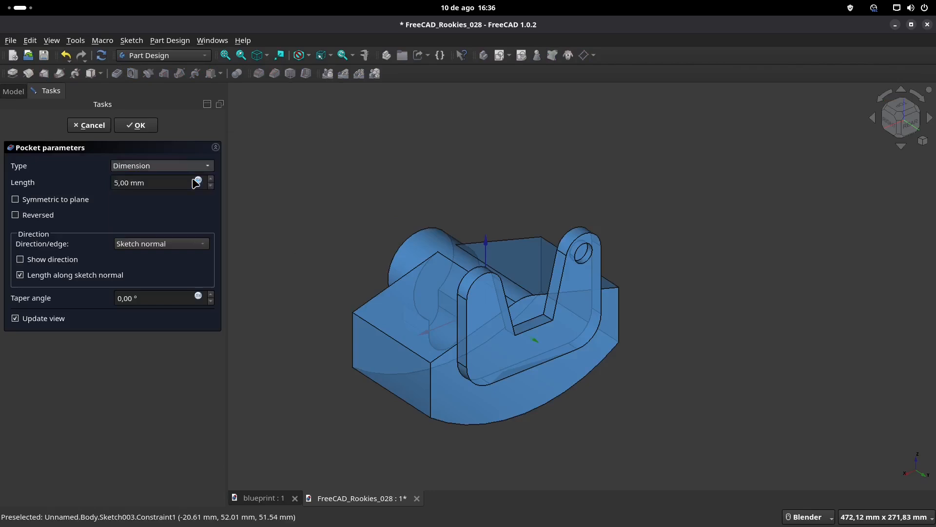
click(139, 125)
- Mirror the hole pocket about the vertical sketch axis to the other lug
click(15, 92)
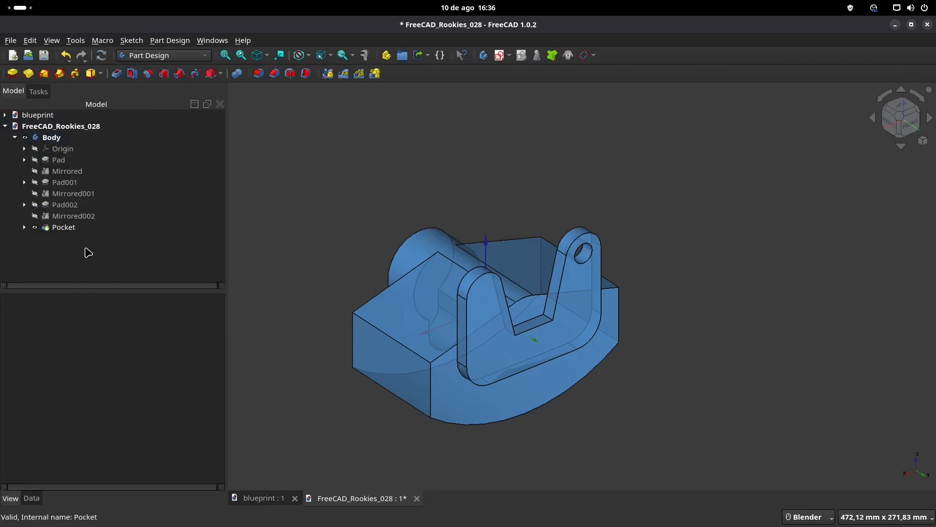
click(63, 227)
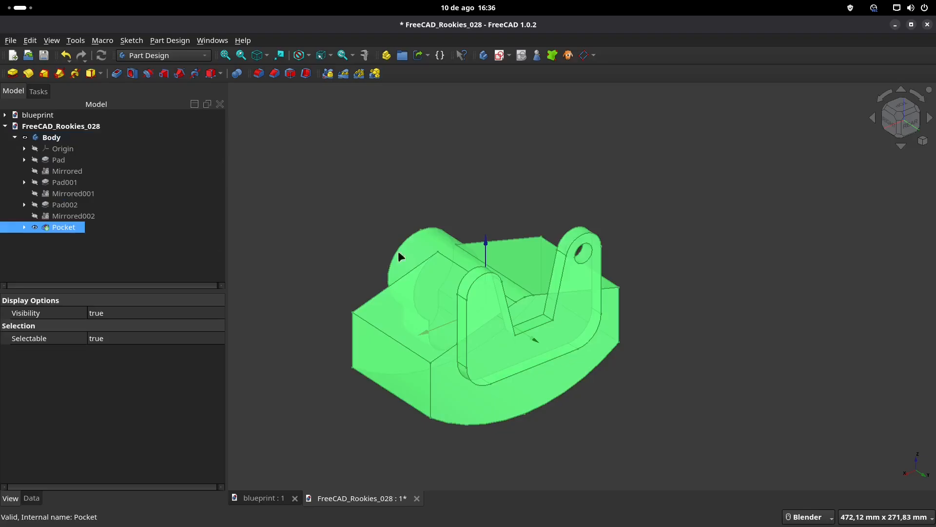
click(328, 73)
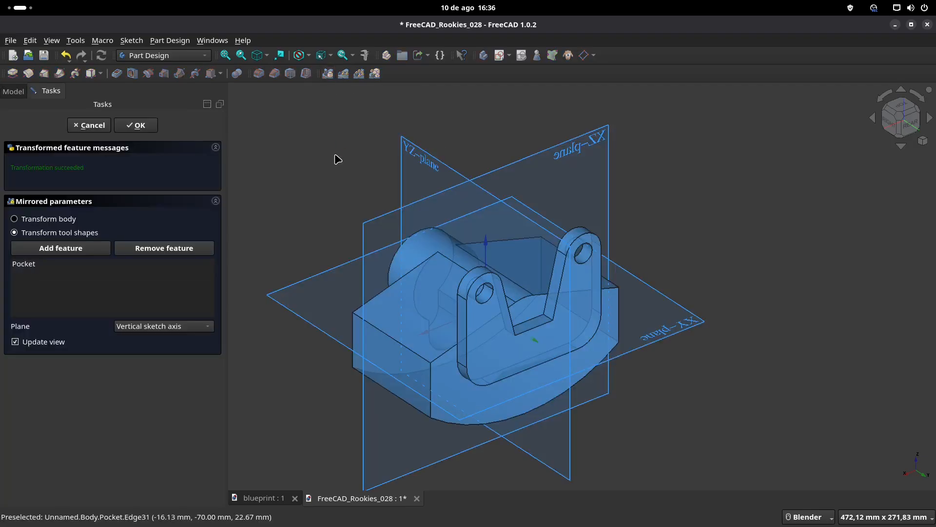
click(139, 125)
- Review the remaining cutouts on the blueprint and start a new sketch on the main body's end face behind the two-lug plate
middle_drag(557, 375, 531, 314)
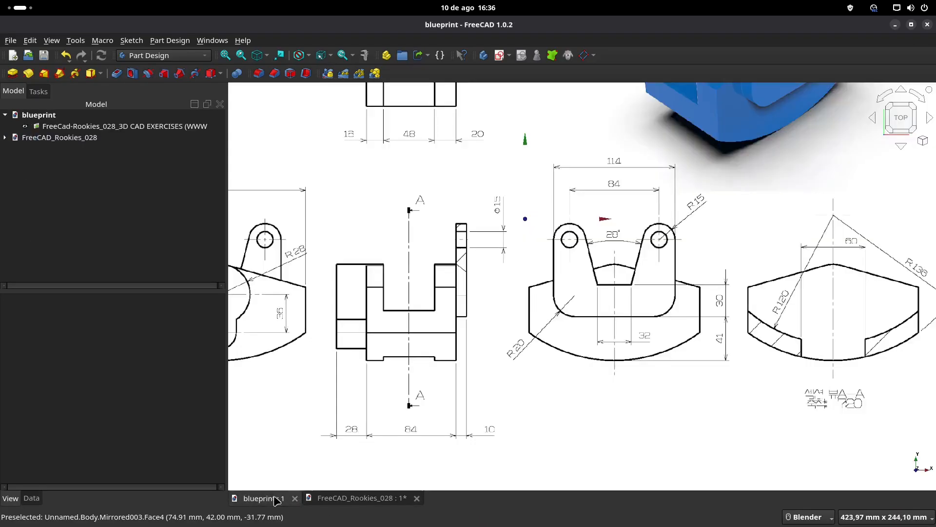
click(274, 499)
mouse_move(463, 225)
shift+middle_down()
mouse_move(484, 269)
mouse_move(543, 272)
mouse_move(510, 273)
shift+middle_up()
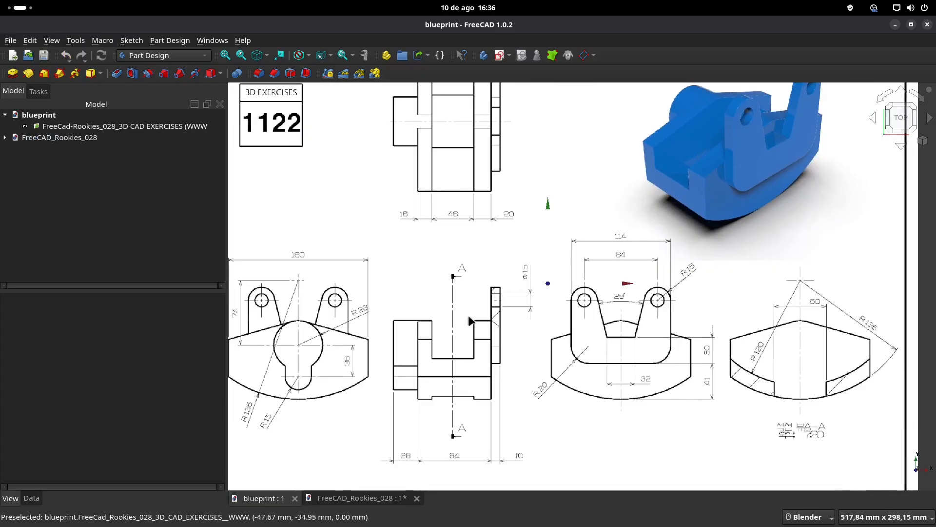
shift+middle_drag(471, 321, 467, 350)
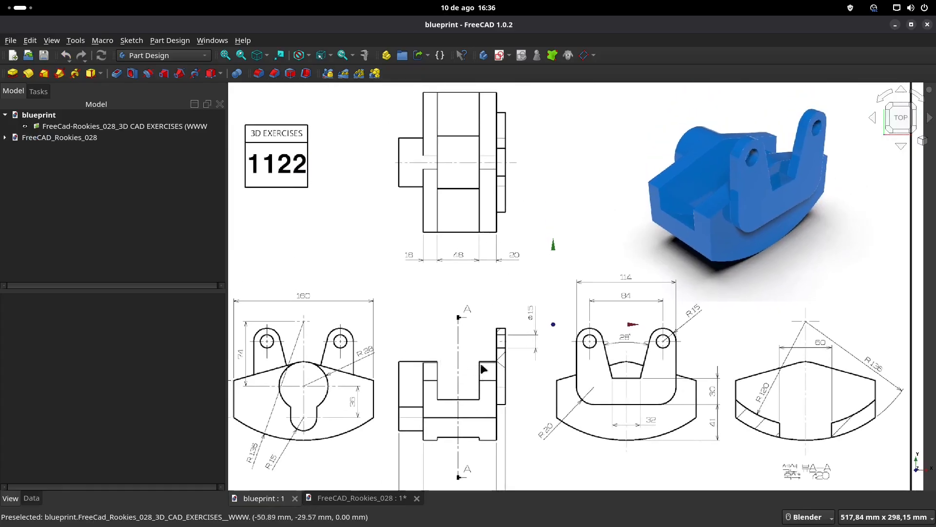
shift+middle_drag(486, 288, 485, 320)
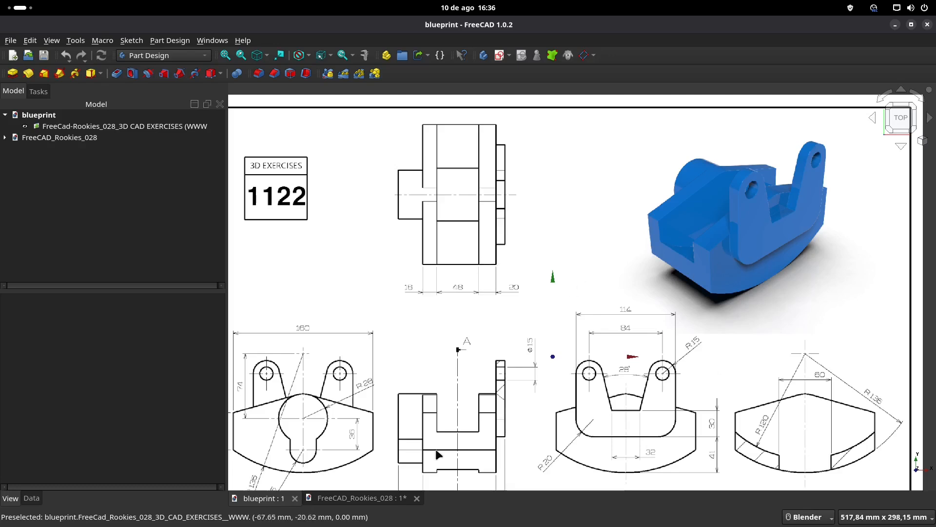
click(373, 498)
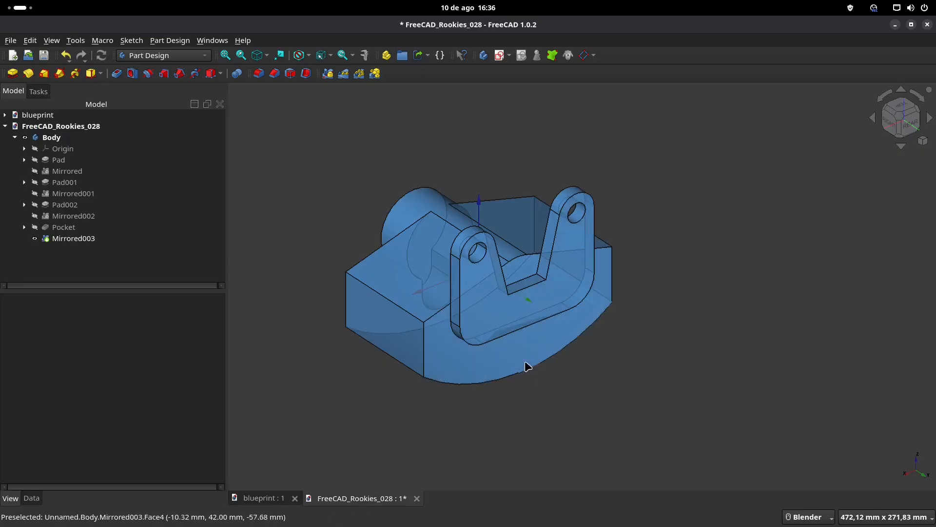
click(508, 360)
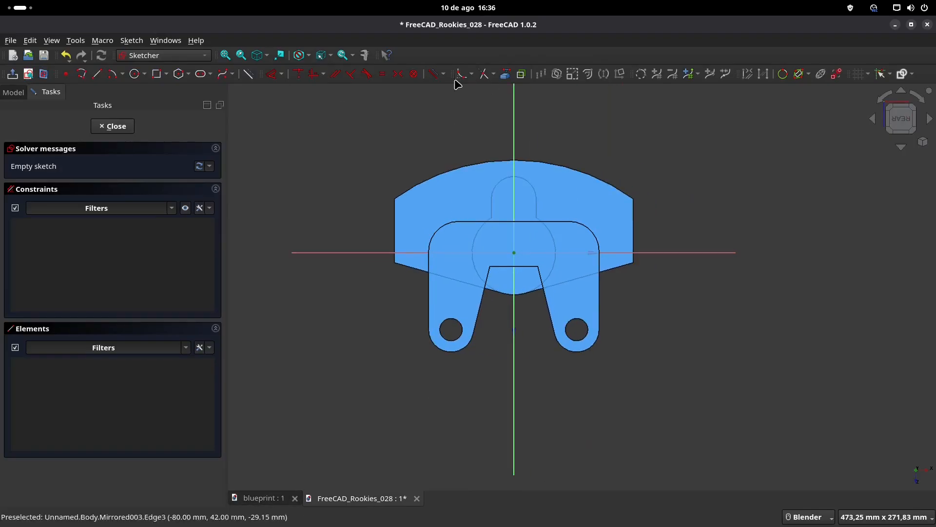
- Project half of the body's curved base edge as external geometry and draw a wide arc of about 121 mm radius around its centre
click(506, 74)
click(477, 163)
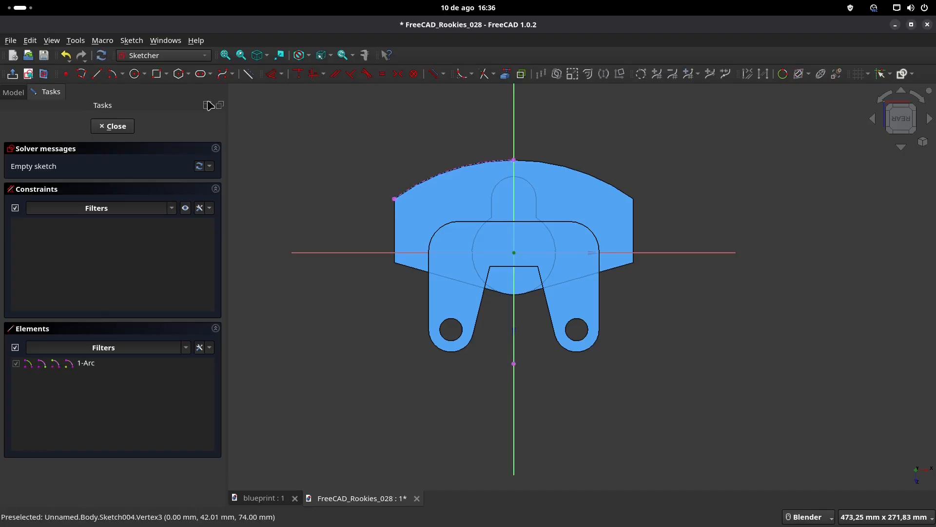
click(113, 75)
click(514, 363)
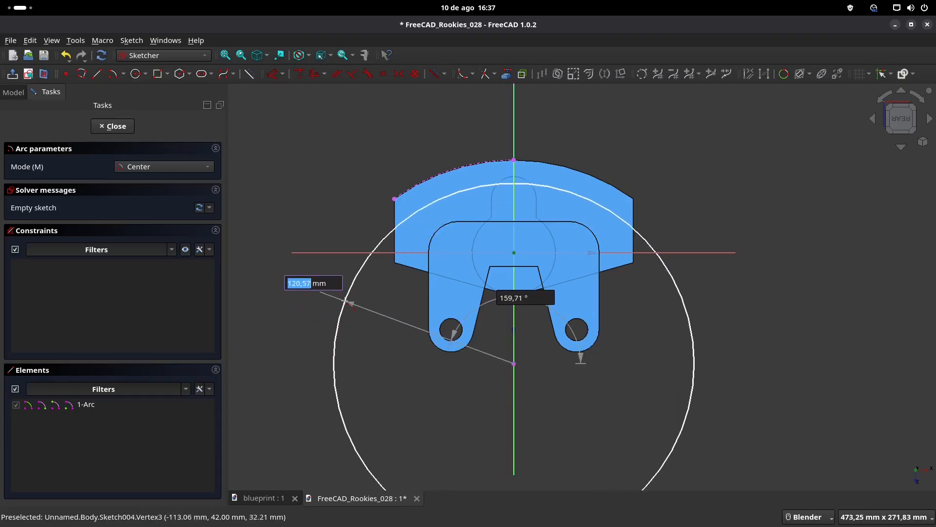
click(345, 301)
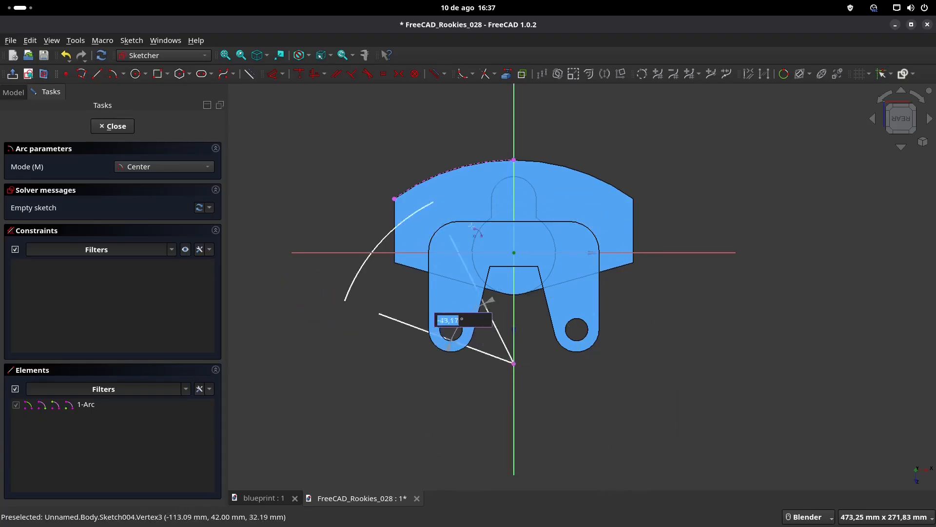
click(688, 315)
key(Escape)
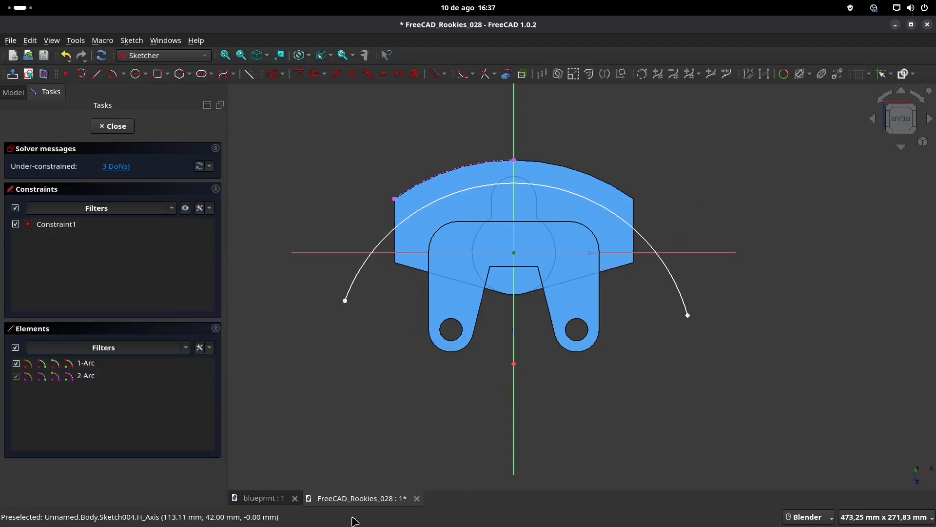
- Check the inner arc radius in the blueprint's section view and constrain the sketched arc's radius to 120 mm
click(266, 498)
scroll(735, 290, up, 2)
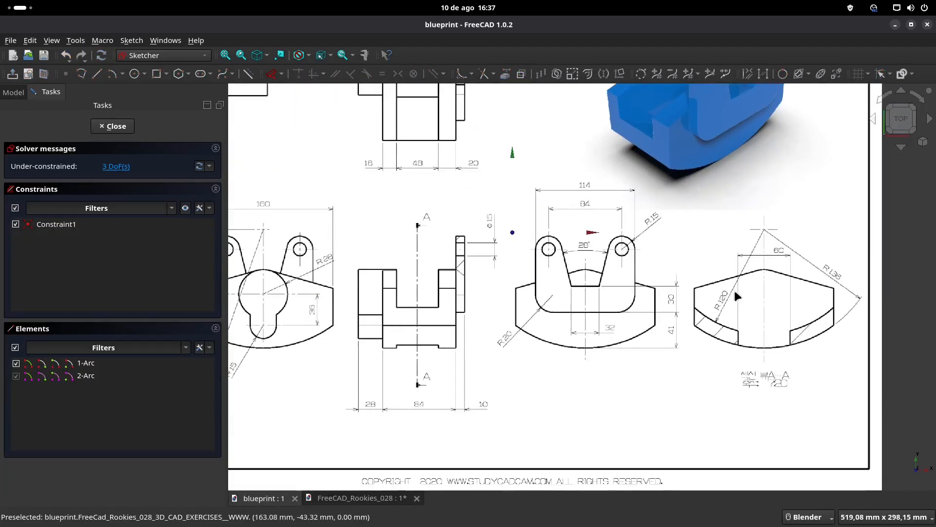
scroll(760, 302, up, 2)
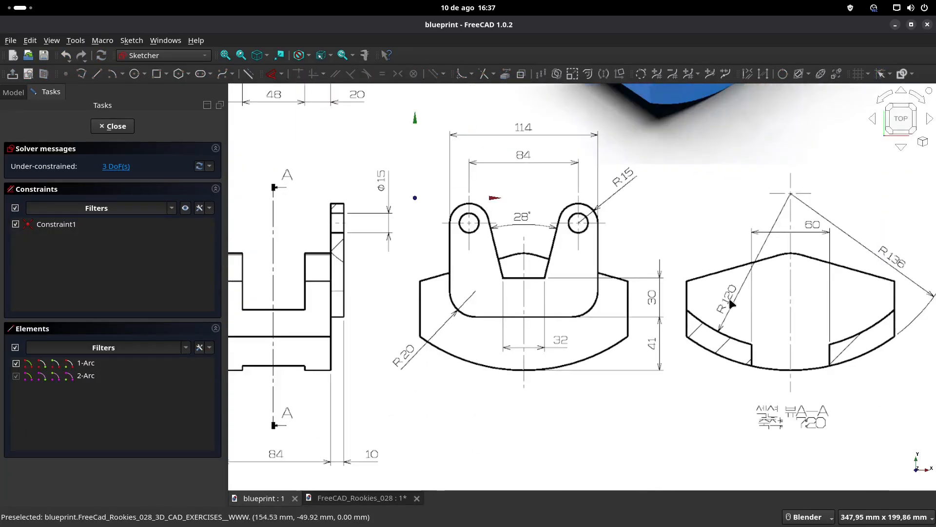
click(357, 498)
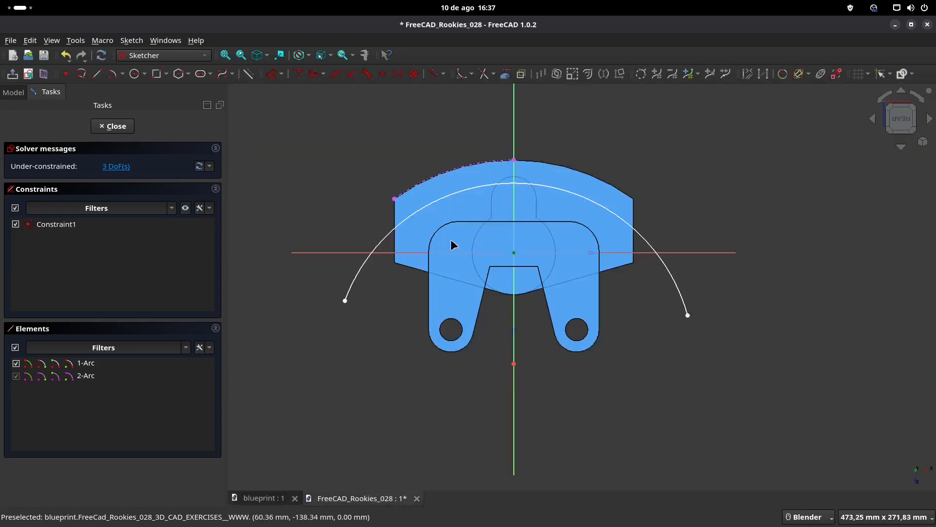
click(271, 74)
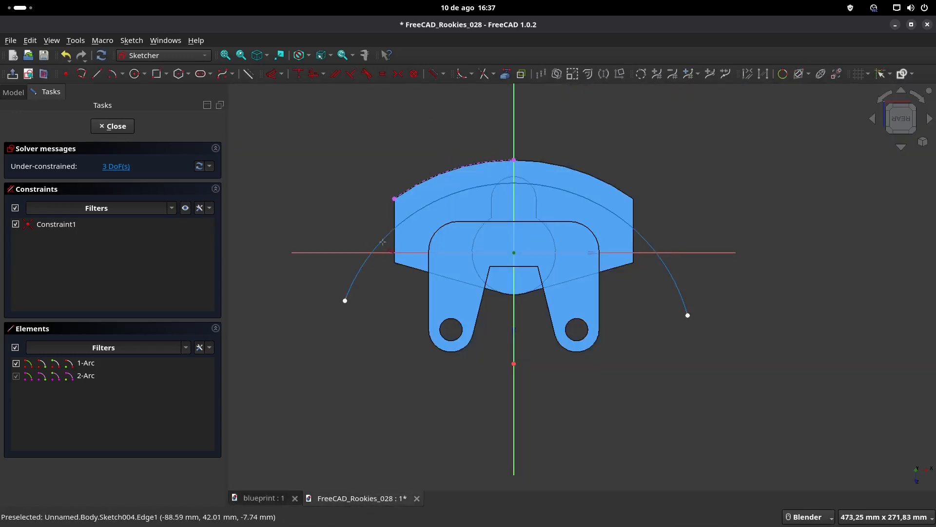
click(383, 242)
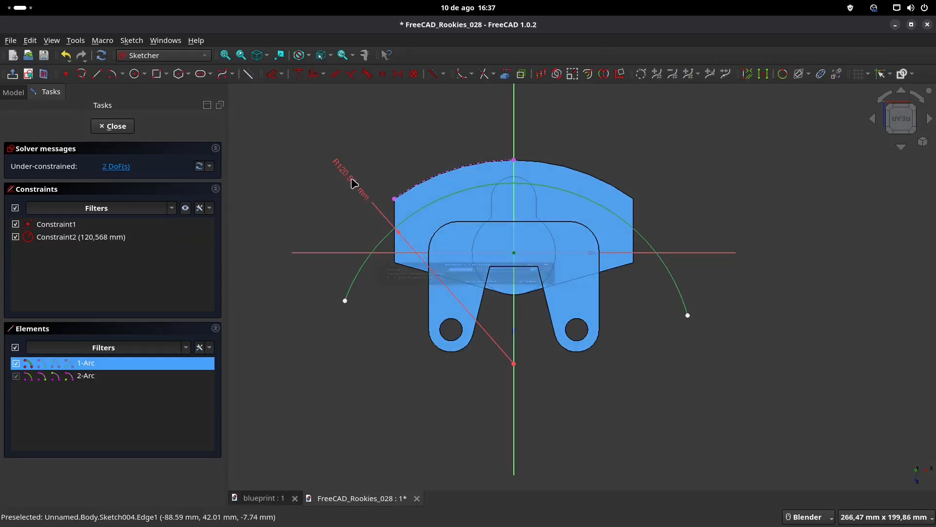
click(354, 183)
text(120)
key(Return)
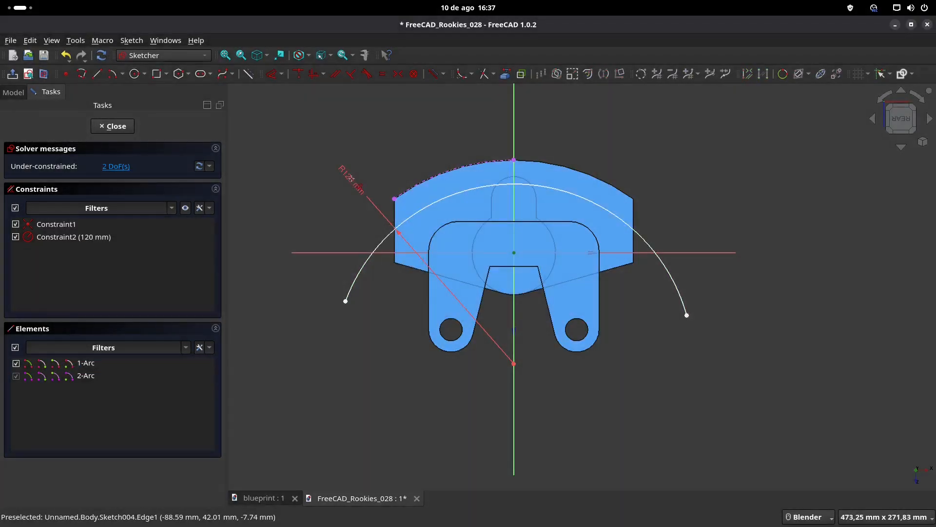
- Close the arc with a straight line between its endpoints and constrain that line horizontal
click(97, 74)
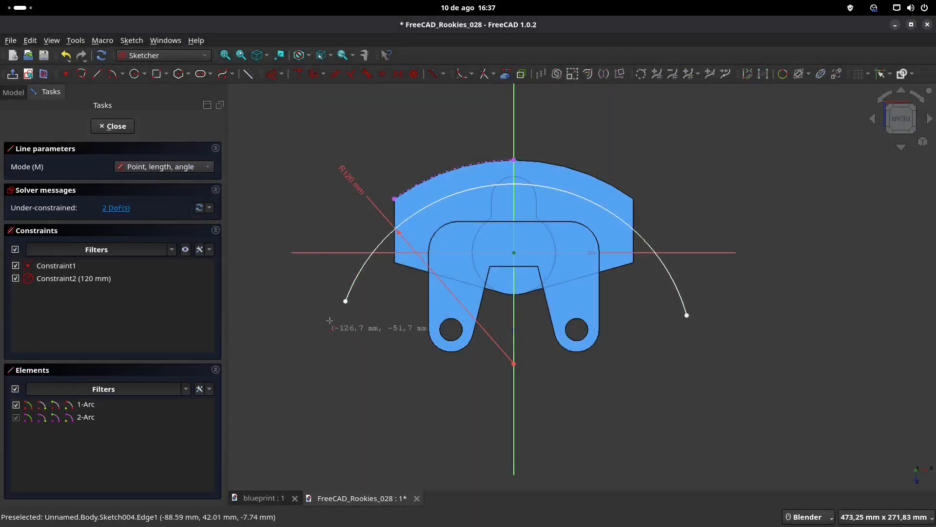
click(345, 301)
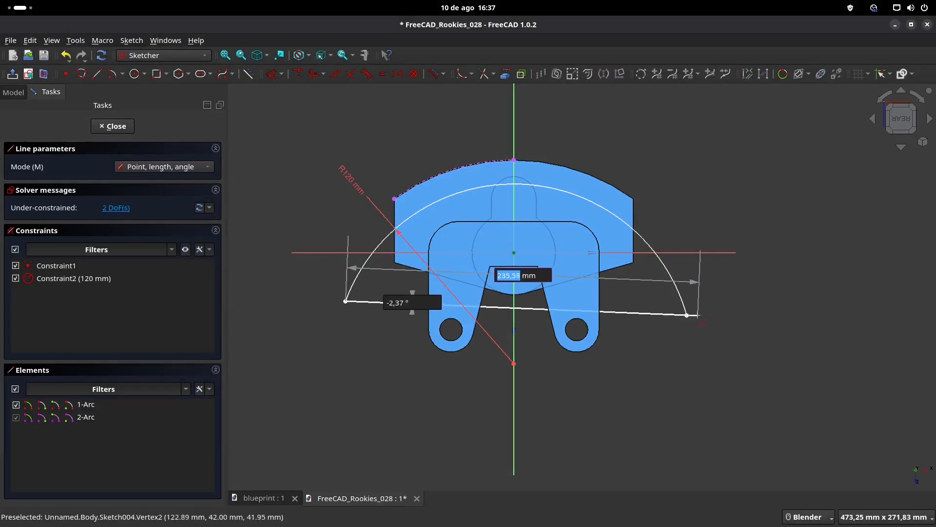
click(689, 315)
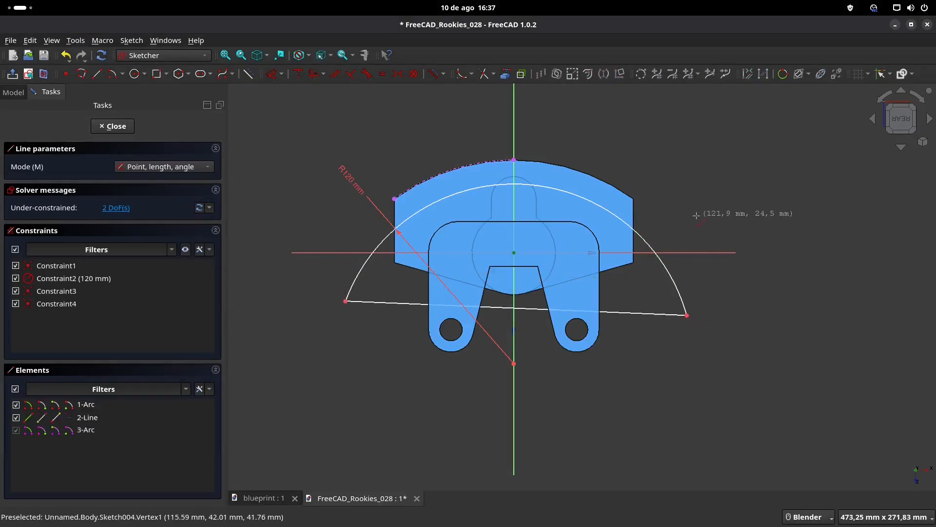
click(663, 315)
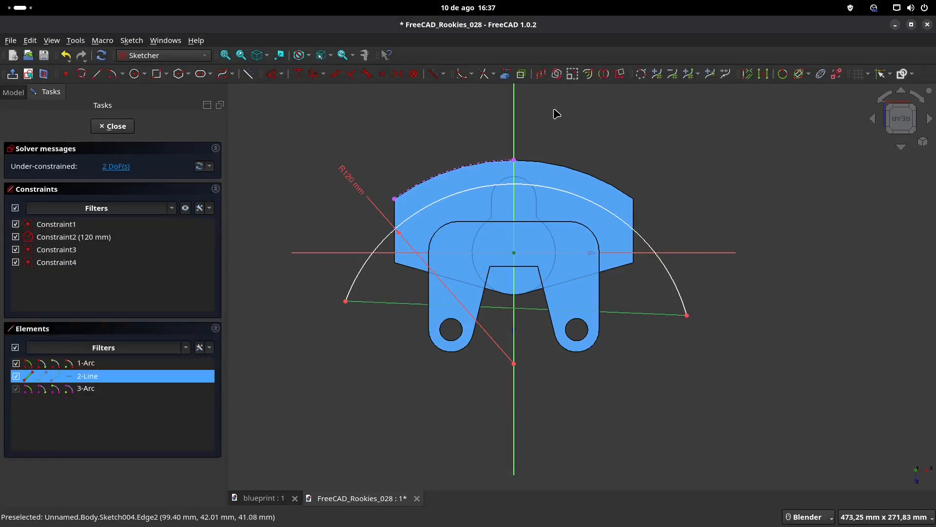
click(313, 74)
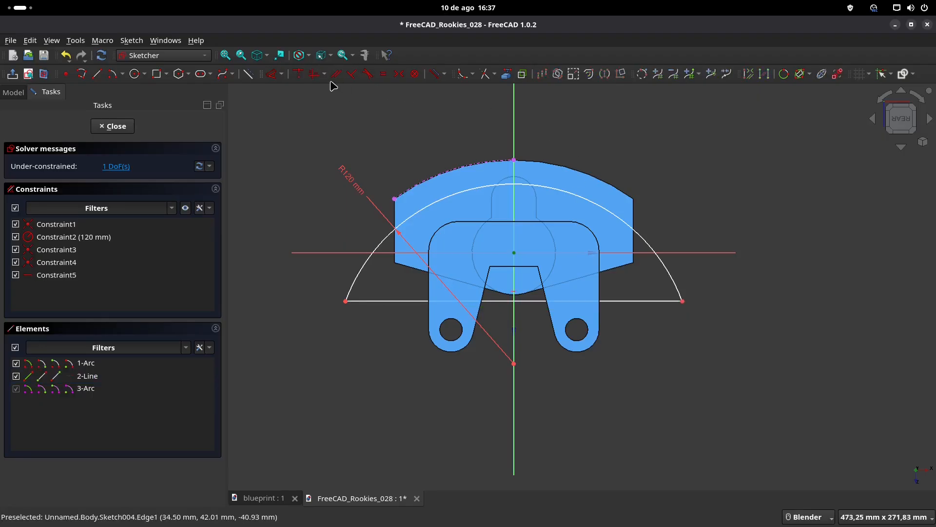
- Dimension the closing line's length to 225 mm and close the sketch
click(271, 75)
click(633, 301)
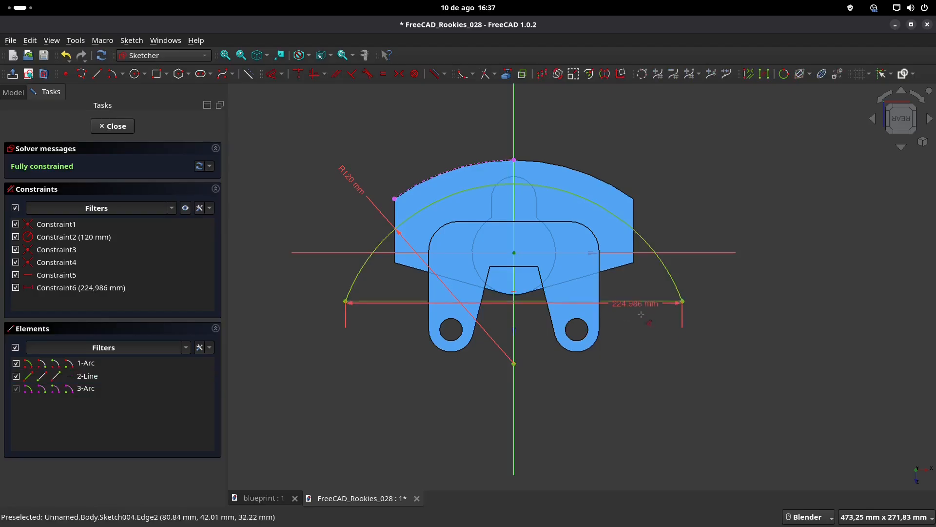
click(626, 366)
text(2)
key(Return)
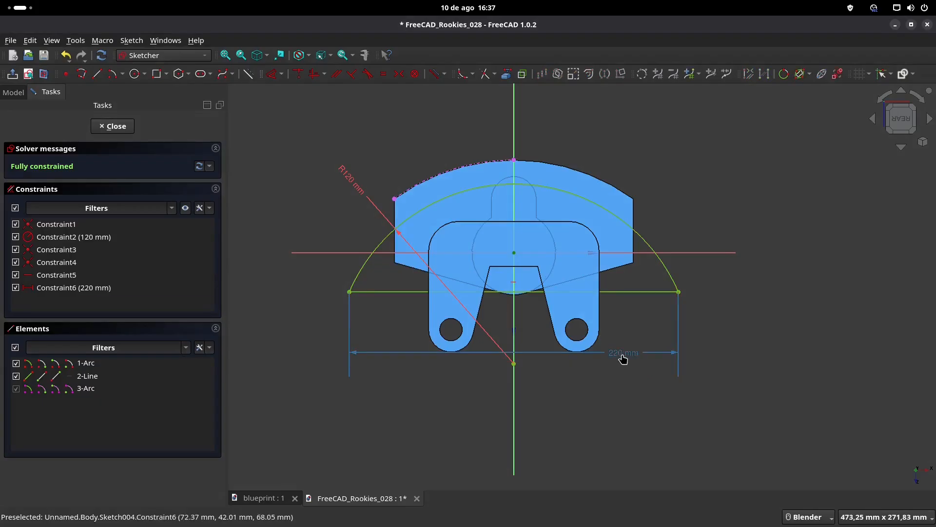
double_click(624, 356)
text(22)
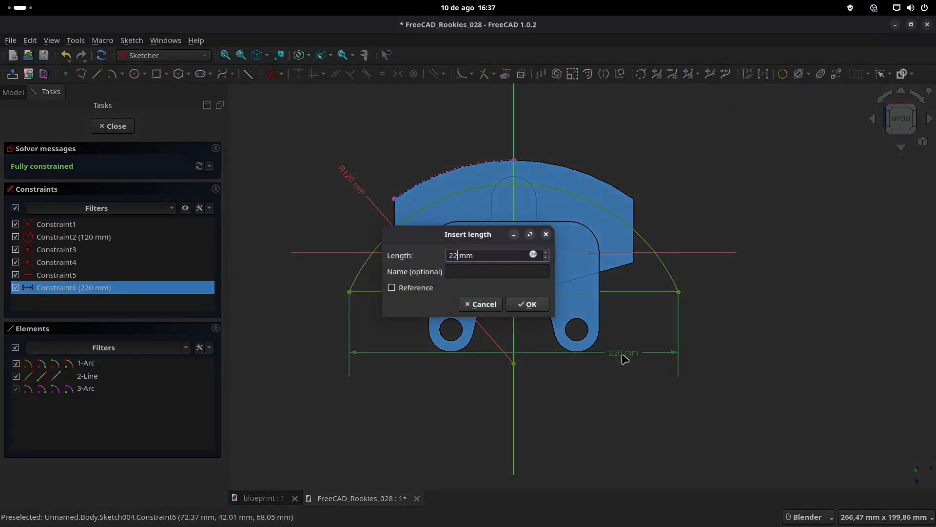
text(5)
key(Return)
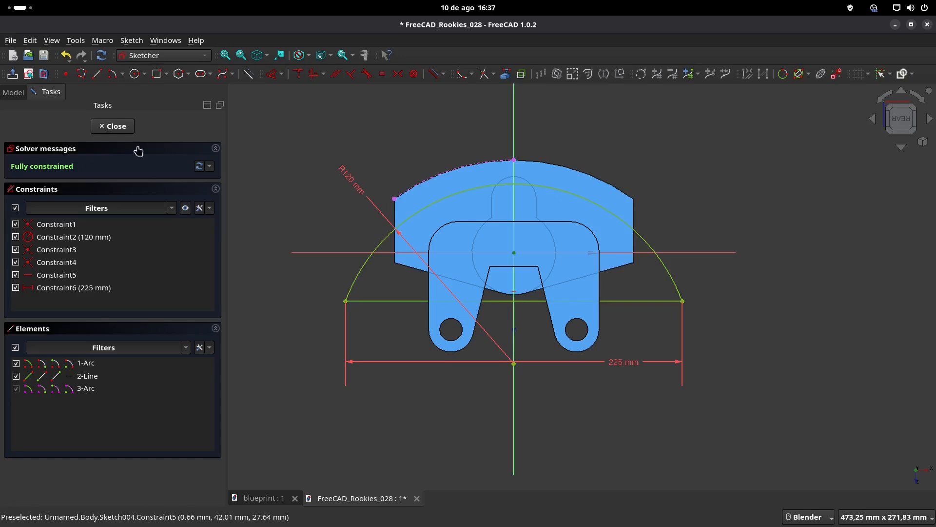
click(121, 128)
- Inspect the arc profile against the body and check the cutout's width and offset dimensions on the blueprint
mouse_move(373, 273)
middle_down()
mouse_move(477, 281)
mouse_move(488, 264)
mouse_move(560, 289)
middle_up()
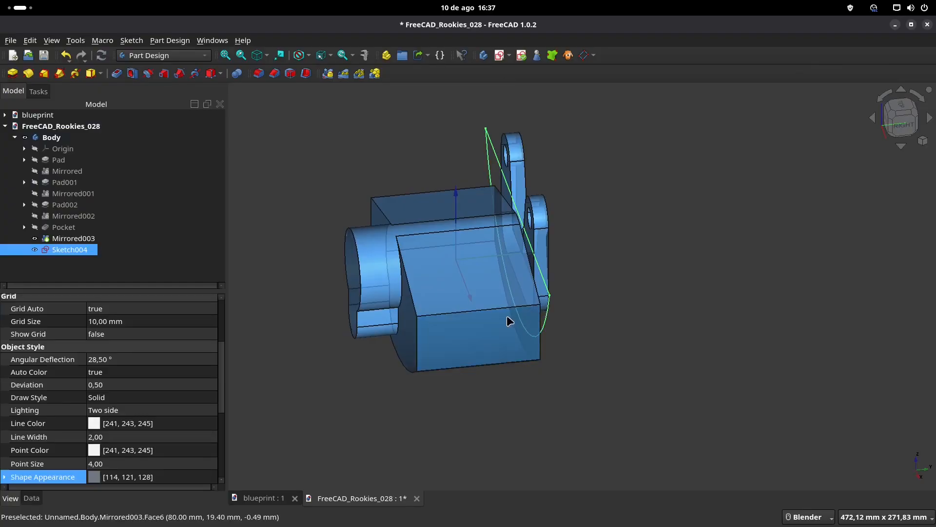
click(267, 500)
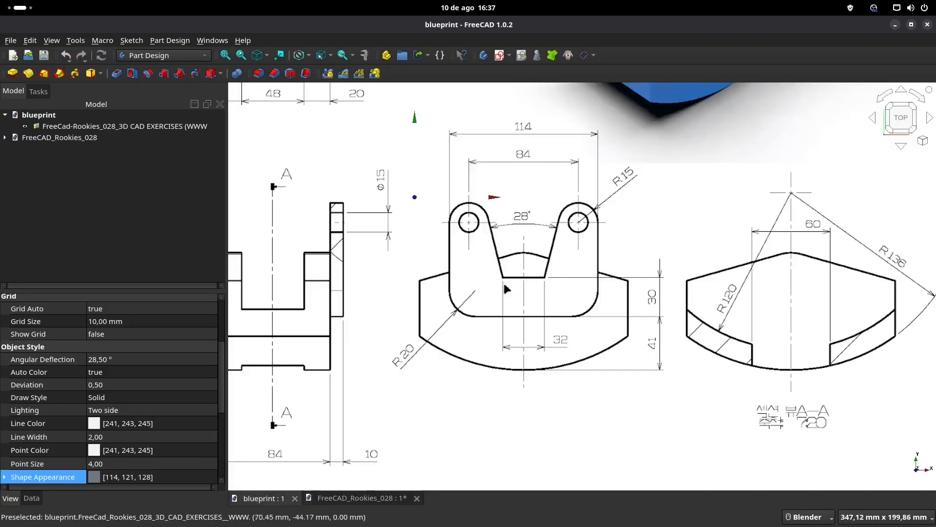
shift+middle_drag(364, 333, 509, 354)
scroll(507, 351, down, 3)
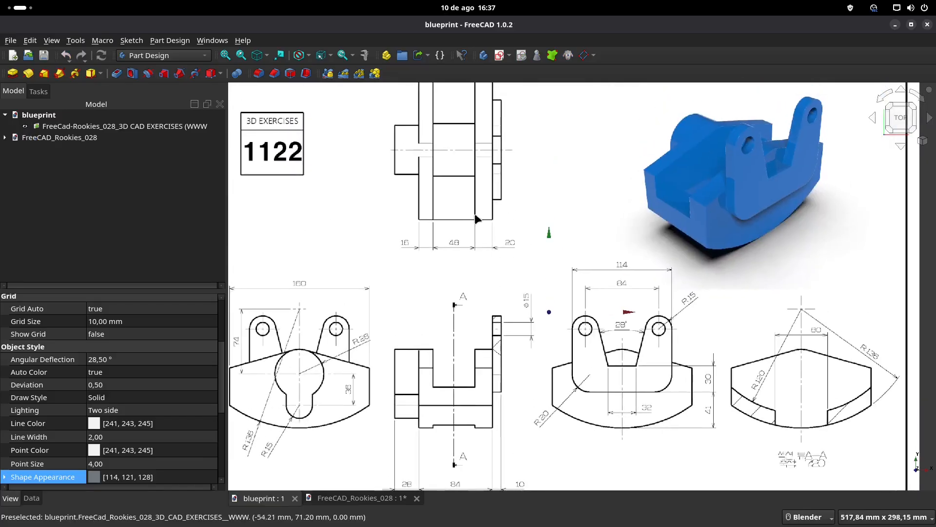
key(ctrl+Tab)
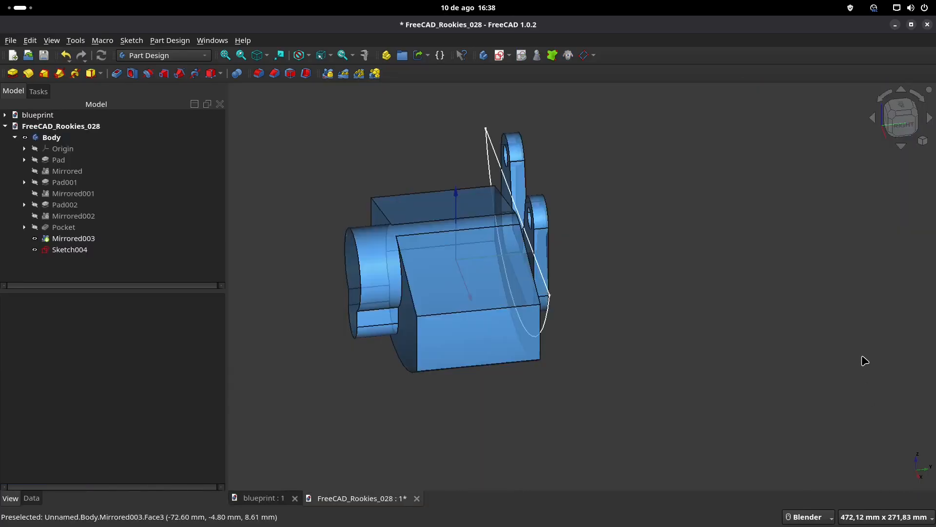
middle_drag(567, 203, 596, 201)
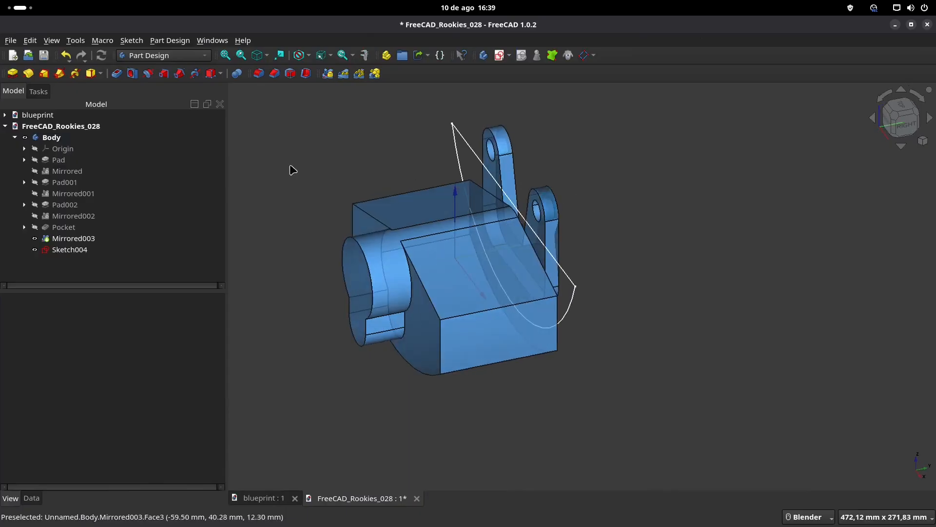
click(117, 73)
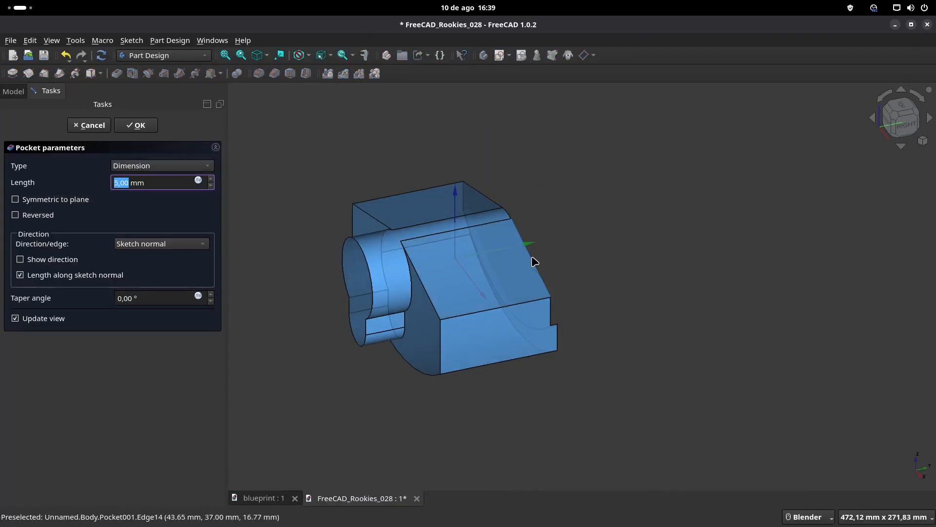
key(3)
middle_drag(475, 263, 481, 249)
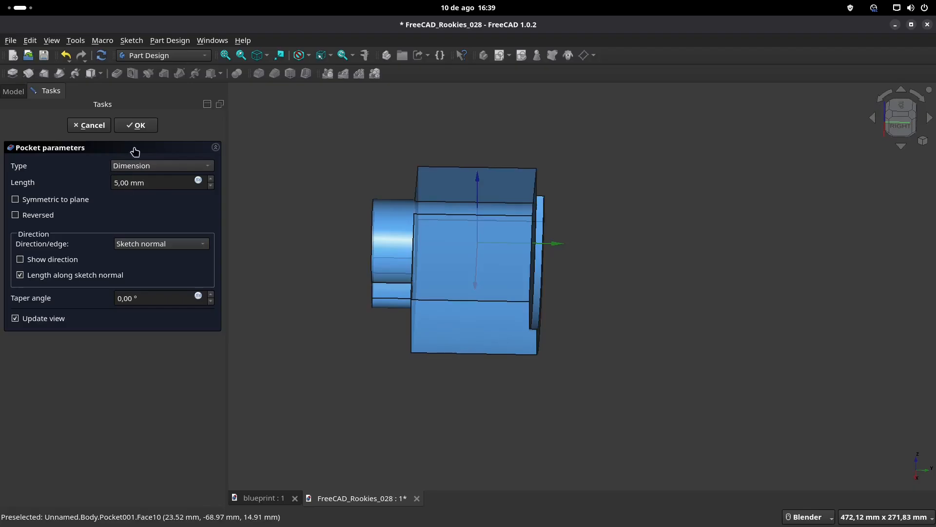
click(93, 126)
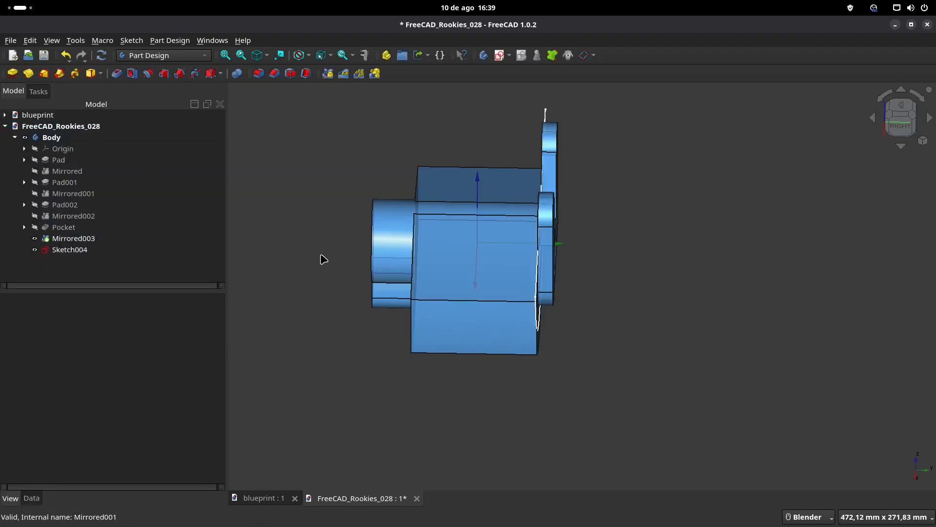
- Expand the arc sketch's attachment offset to expose its x, y and z position values
click(71, 250)
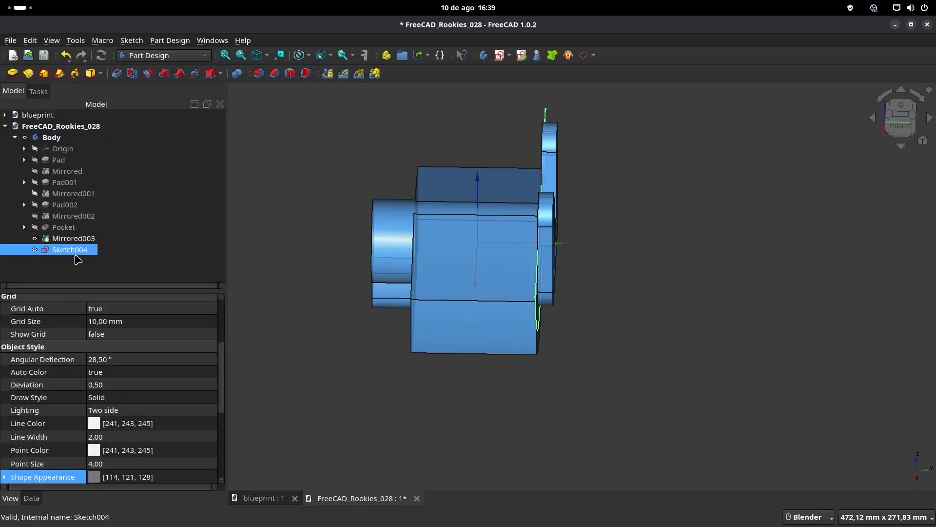
click(33, 499)
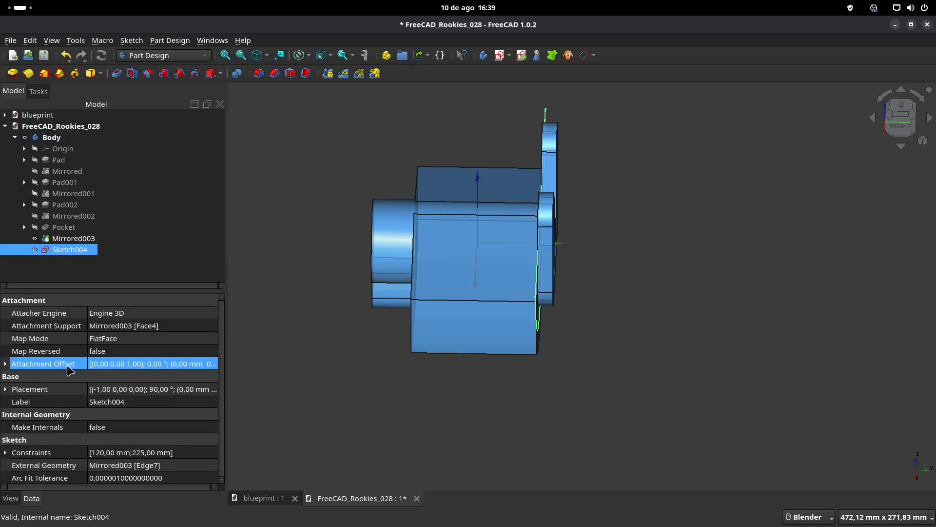
click(6, 364)
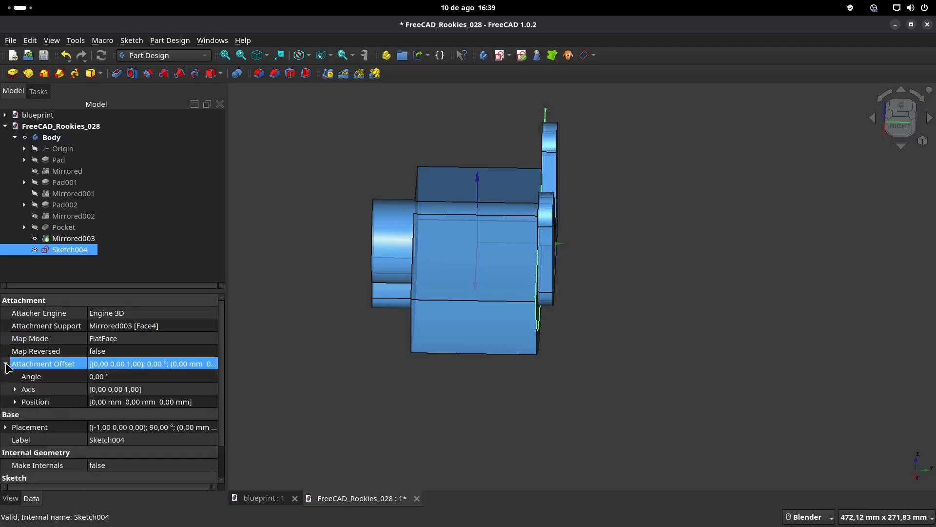
click(15, 402)
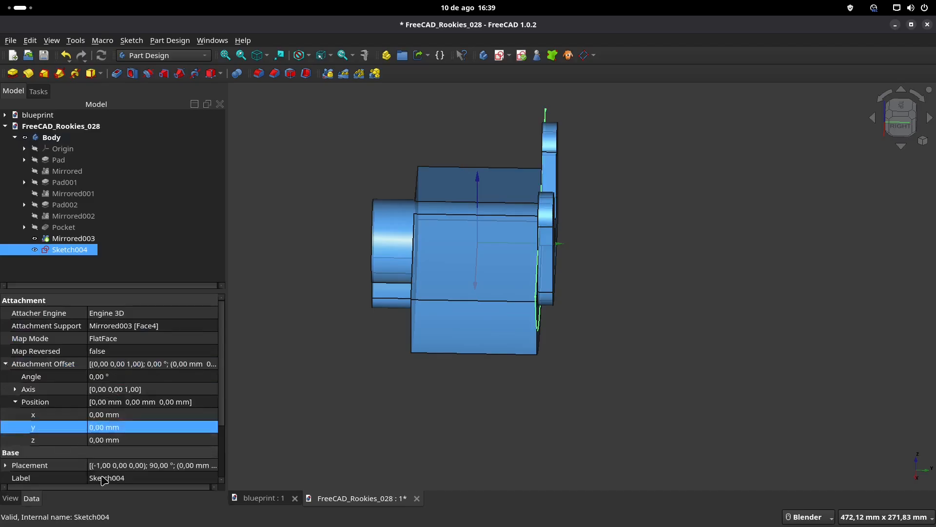
middle_drag(486, 291, 554, 299)
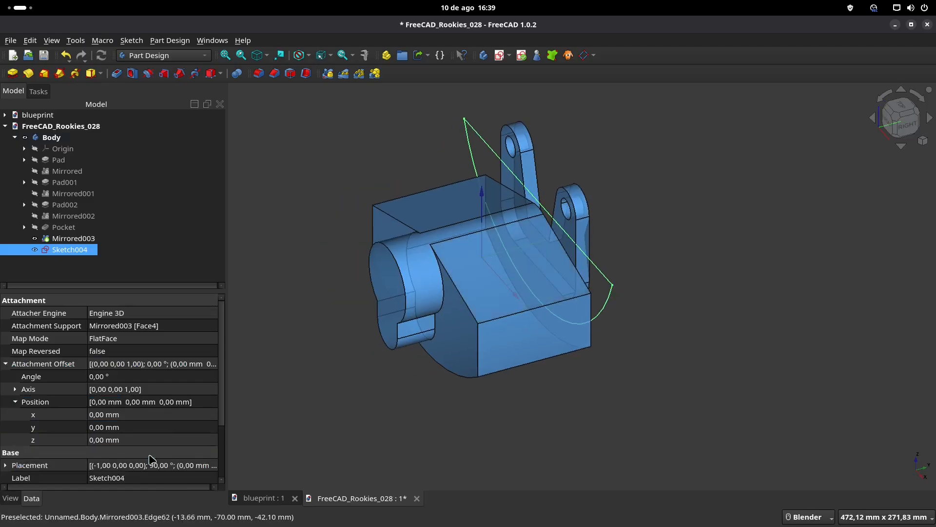
- Try a 20 mm y attachment offset on the arc sketch and reset it to 0
click(157, 429)
click(158, 427)
text(20)
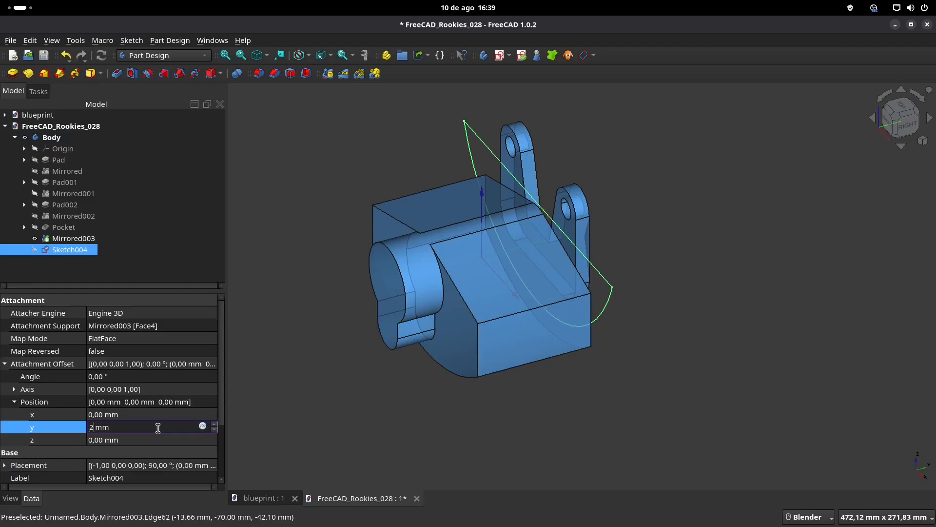
key(Return)
middle_drag(547, 330, 418, 280)
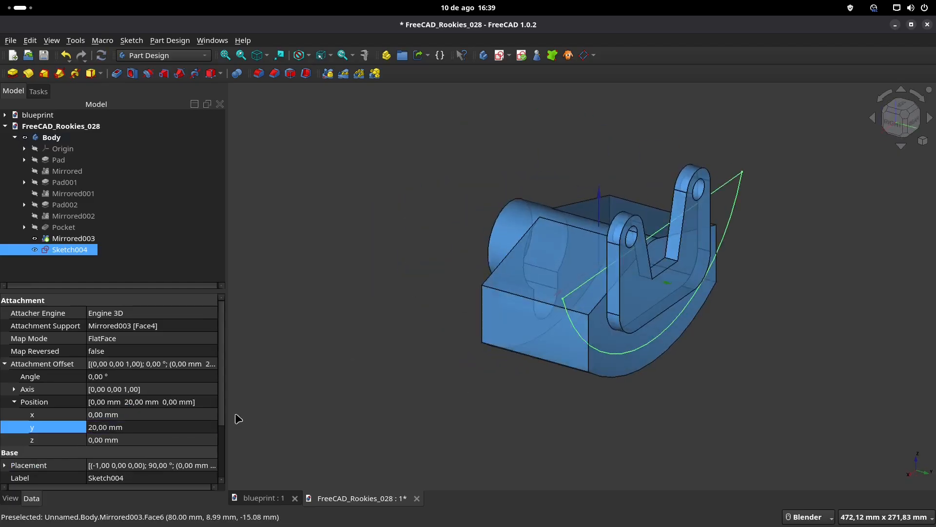
click(142, 425)
text(0)
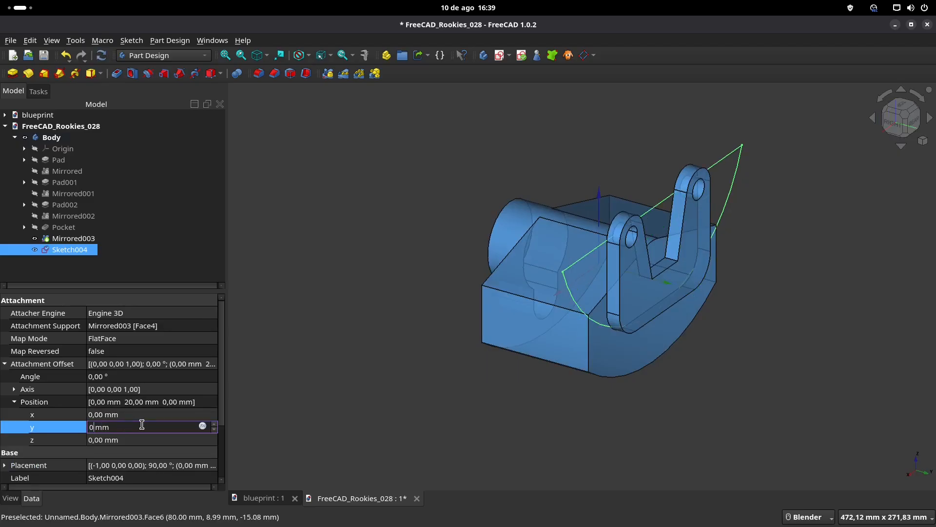
key(Return)
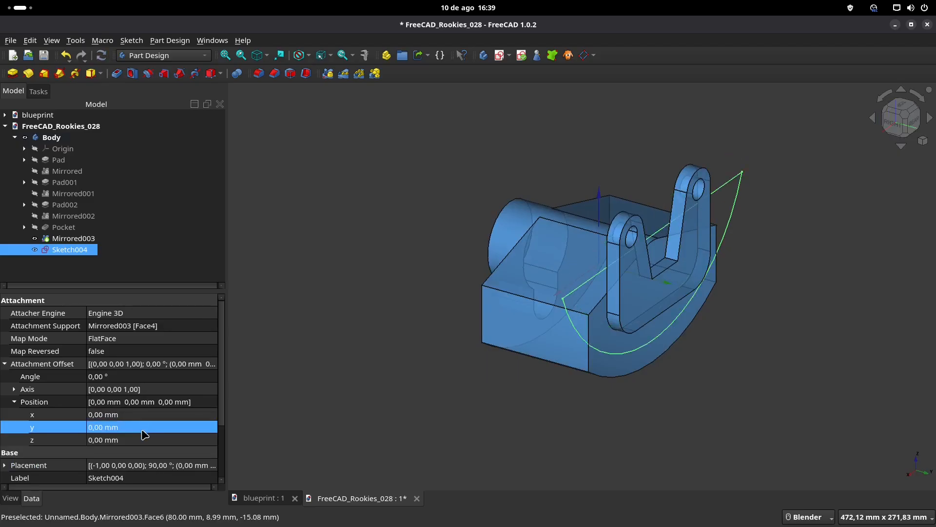
- Set the arc sketch's z attachment offset to -20 mm so its plane lies inside the body
click(141, 440)
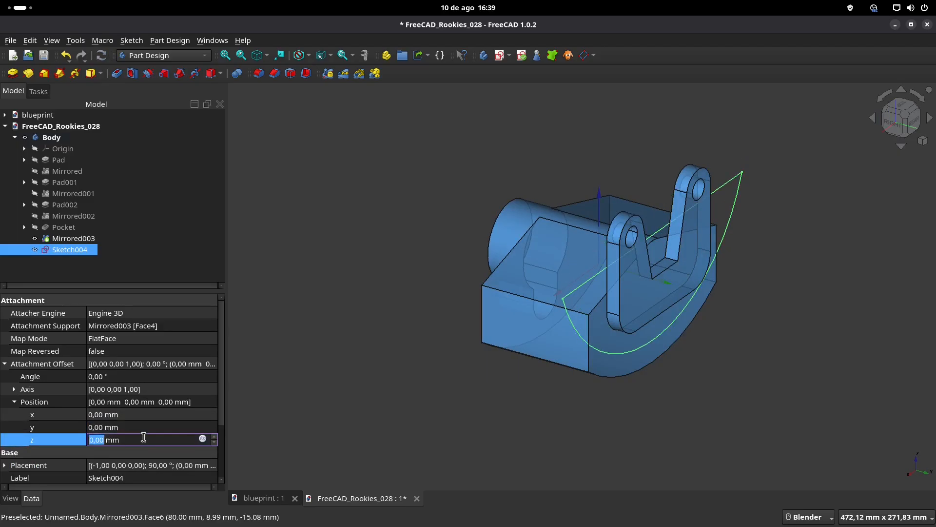
text(20)
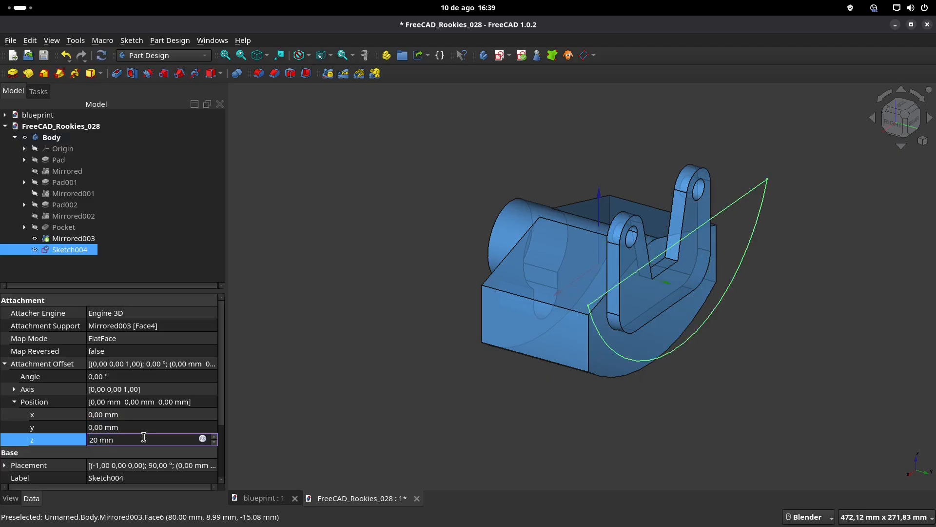
text(-20,0)
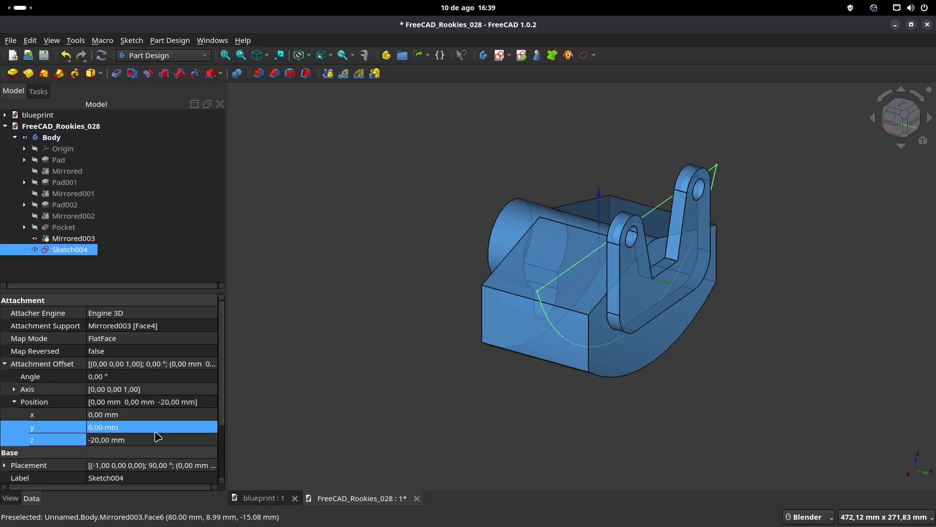
key(Return)
middle_drag(488, 319, 669, 253)
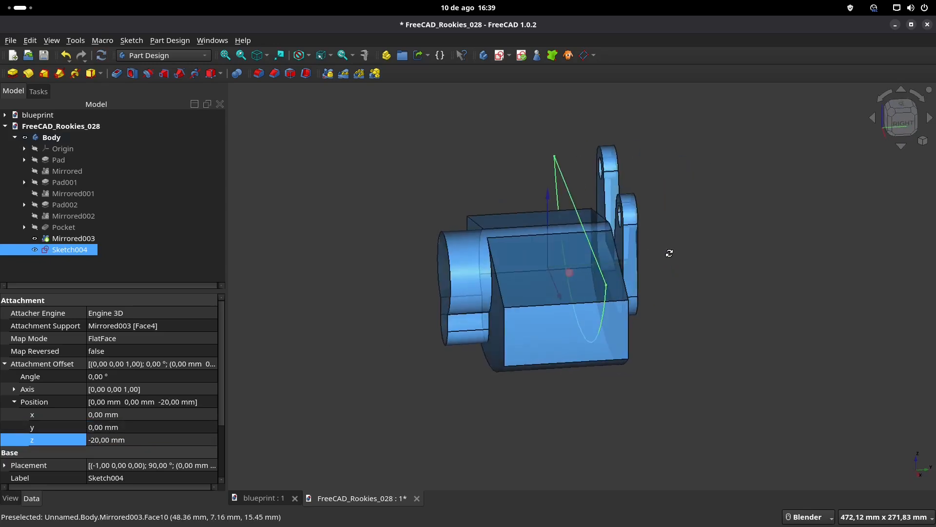
- Check the cutout width on the blueprint and pocket the arc sketch 48 mm deep into the main body
click(262, 498)
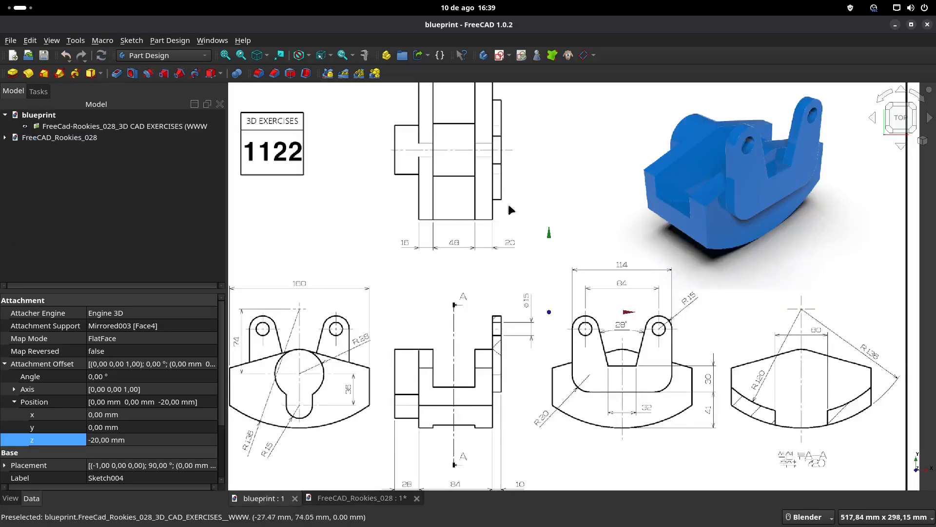
click(326, 498)
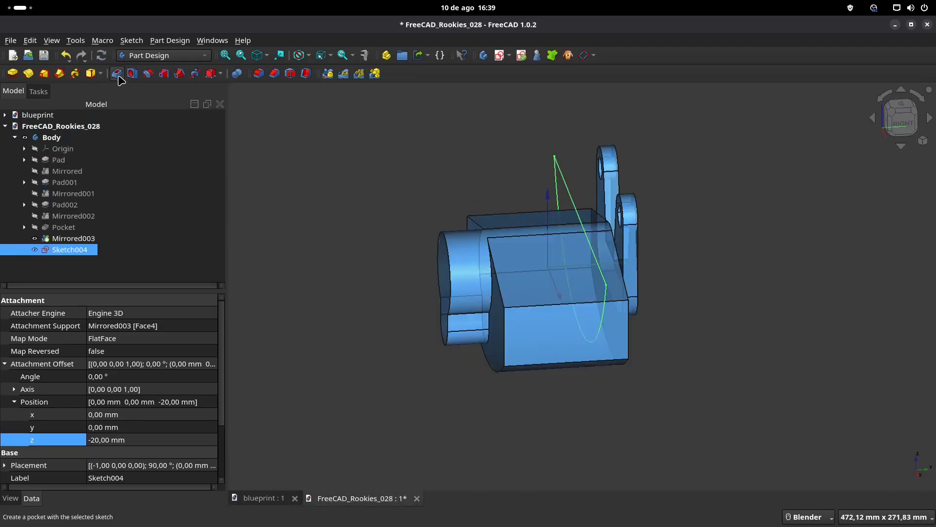
click(117, 74)
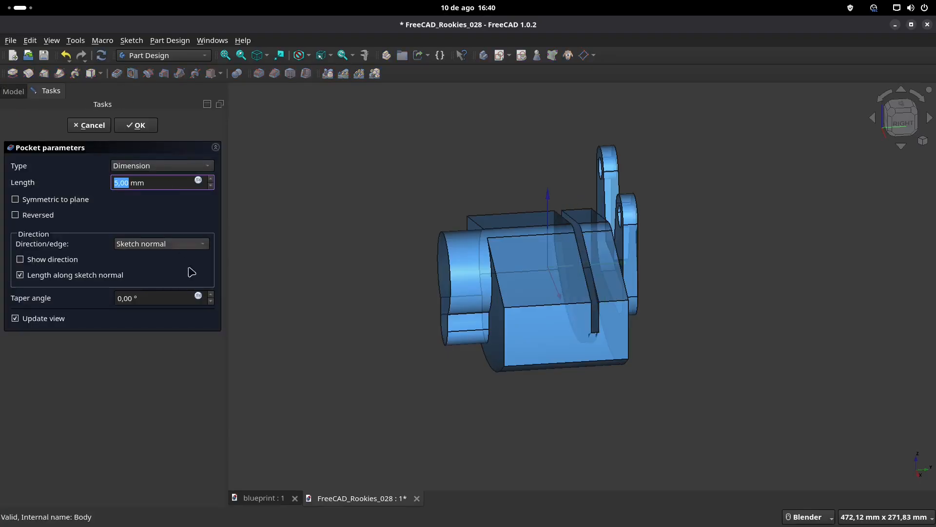
click(16, 215)
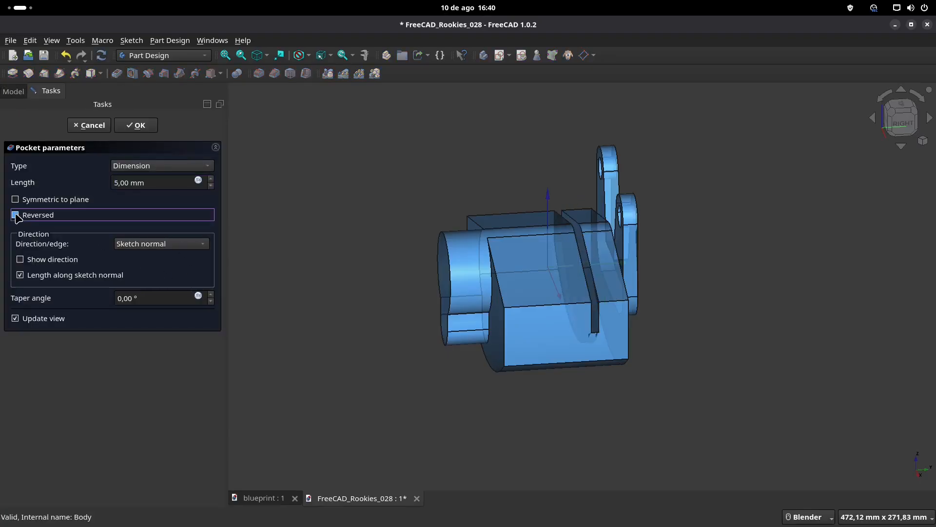
click(16, 215)
drag(159, 182, 40, 189)
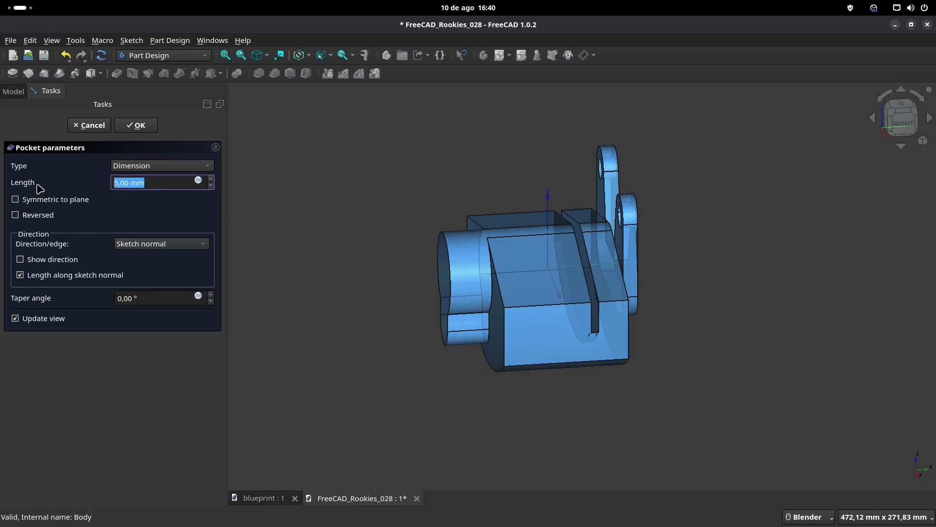
text(48)
key(Return)
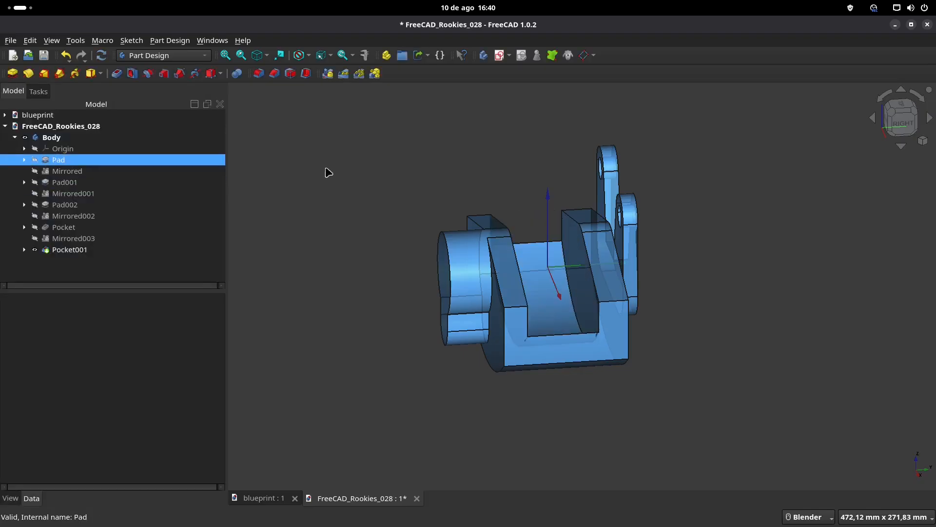
middle_drag(573, 180, 533, 193)
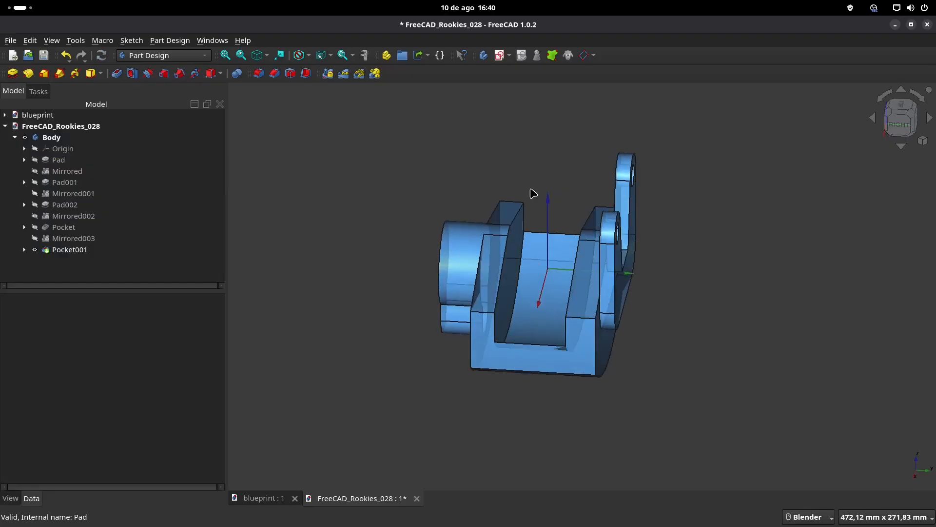
- Check the central opening's width in the blueprint's section view and start a new sketch on the XY plane
click(269, 499)
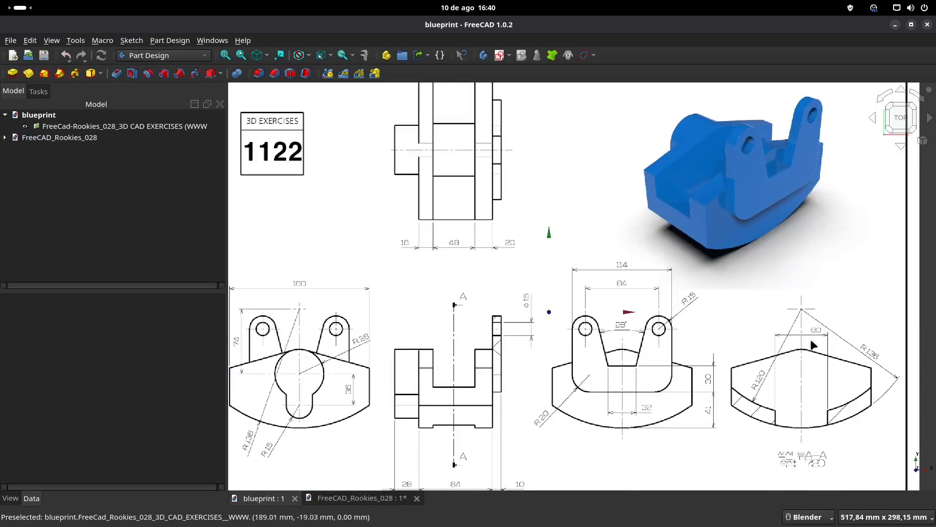
scroll(815, 334, up, 2)
shift+middle_drag(781, 308, 706, 234)
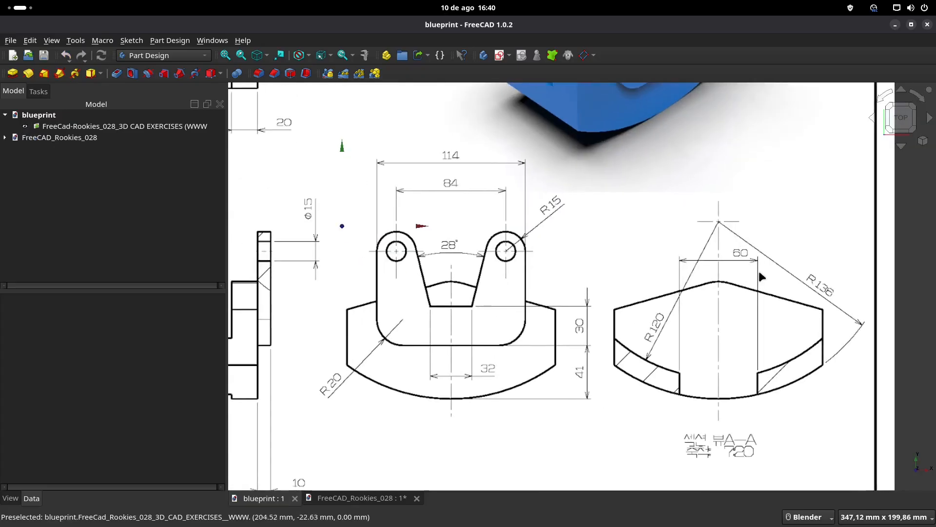
click(344, 498)
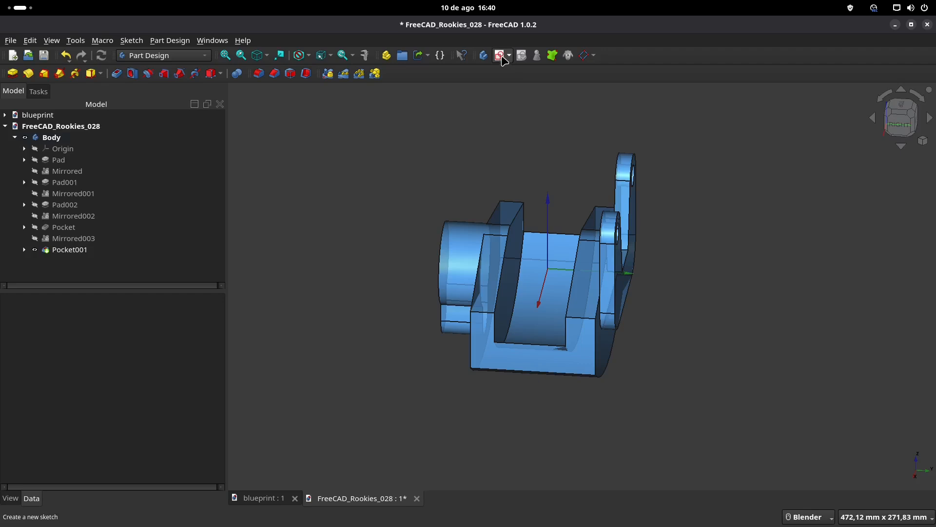
click(500, 55)
middle_drag(633, 271, 631, 384)
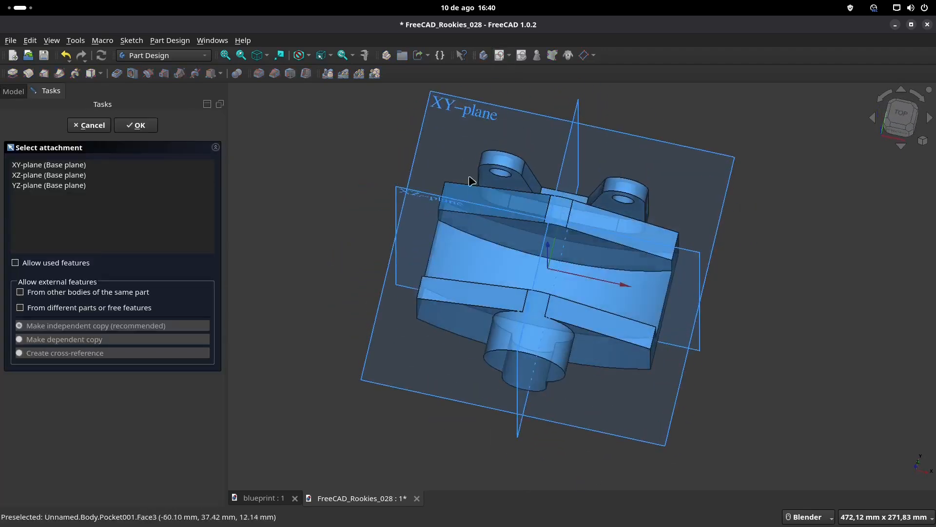
click(473, 116)
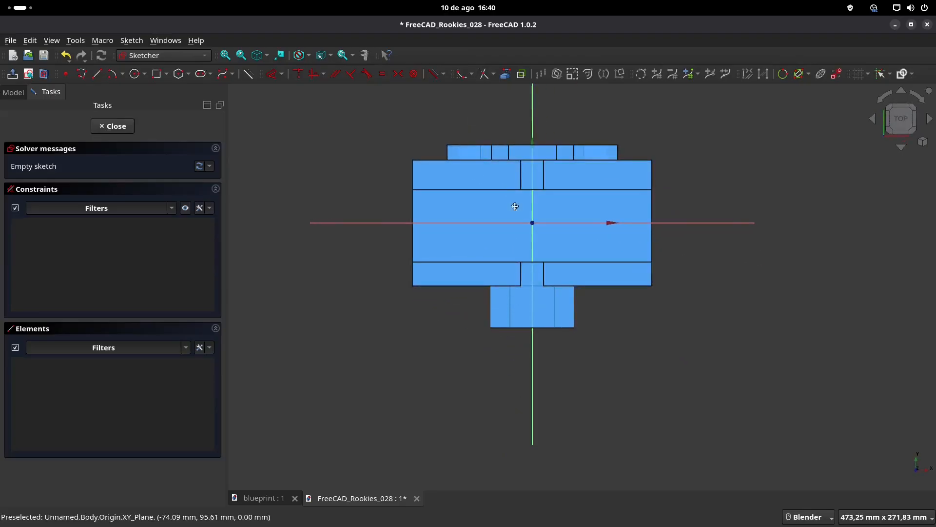
- Sketch a rectangle about 47 mm wide inside the cutout, with one side lying on the vertical axis
click(156, 73)
click(539, 278)
click(469, 230)
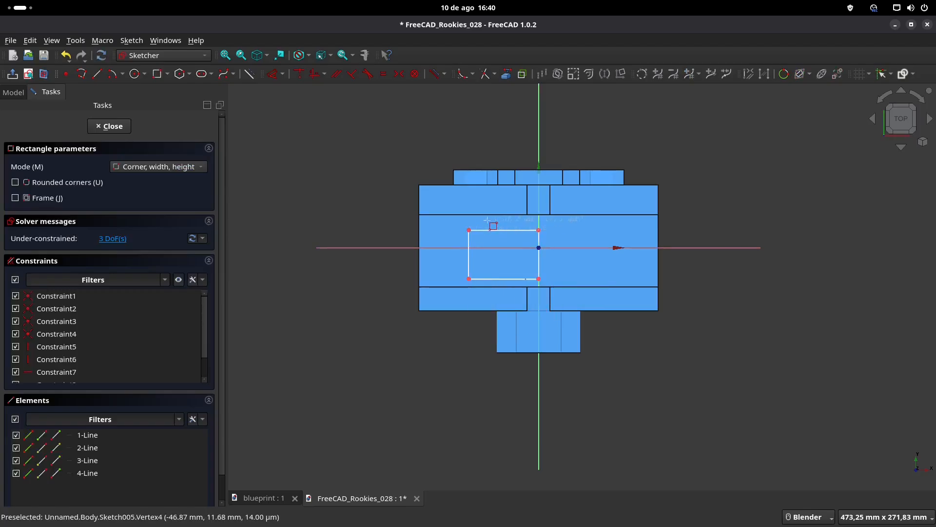
right_click(487, 221)
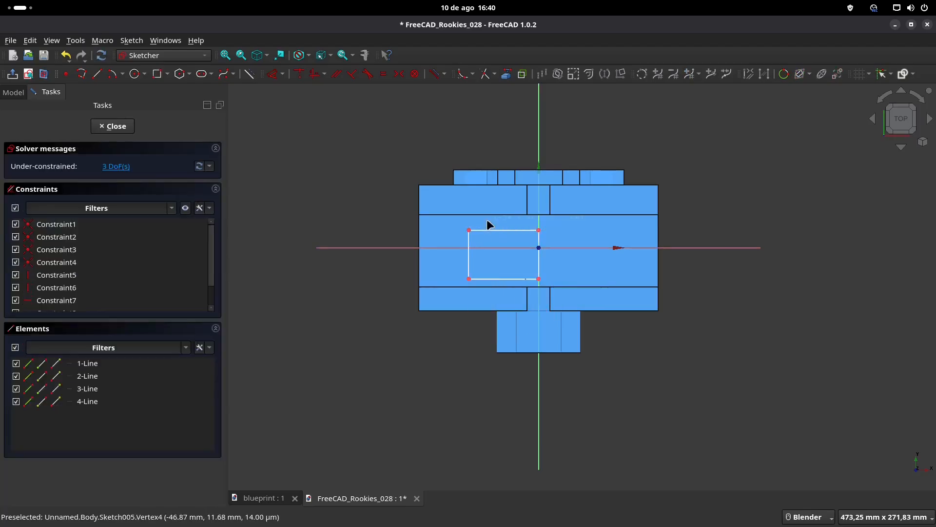
- Section the body at the sketch plane and project the cutout's two long edges as external geometry
click(45, 77)
scroll(470, 239, up, 2)
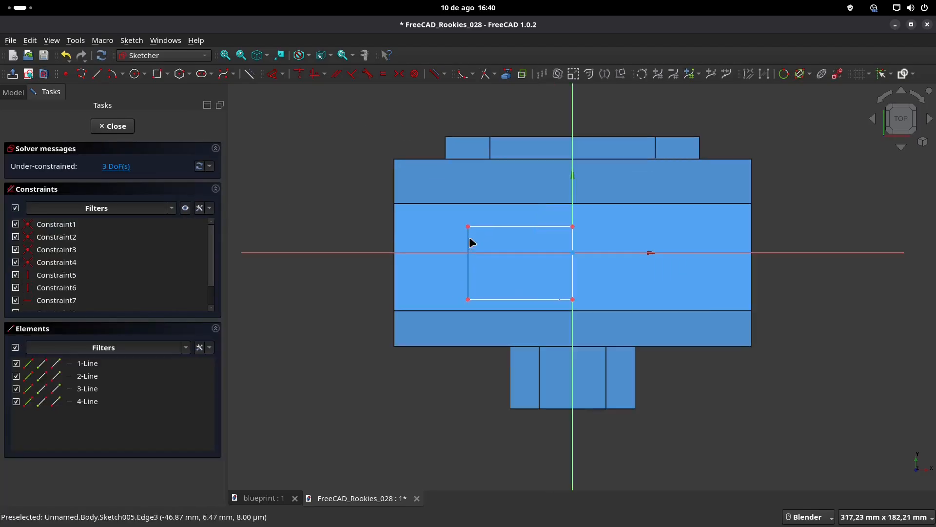
click(507, 76)
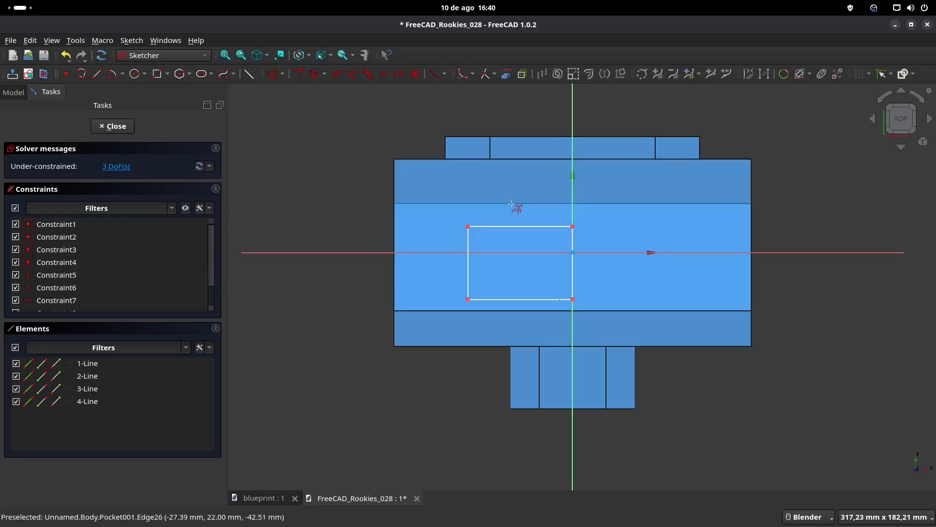
click(511, 203)
click(514, 310)
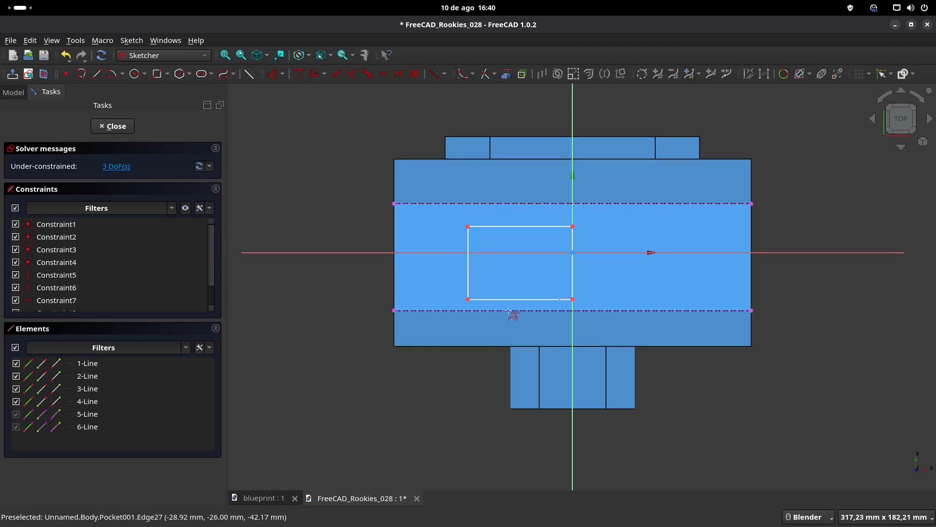
- Constrain the rectangle's lower corner on the vertical axis to lie on the lower projected cutout edge
click(572, 300)
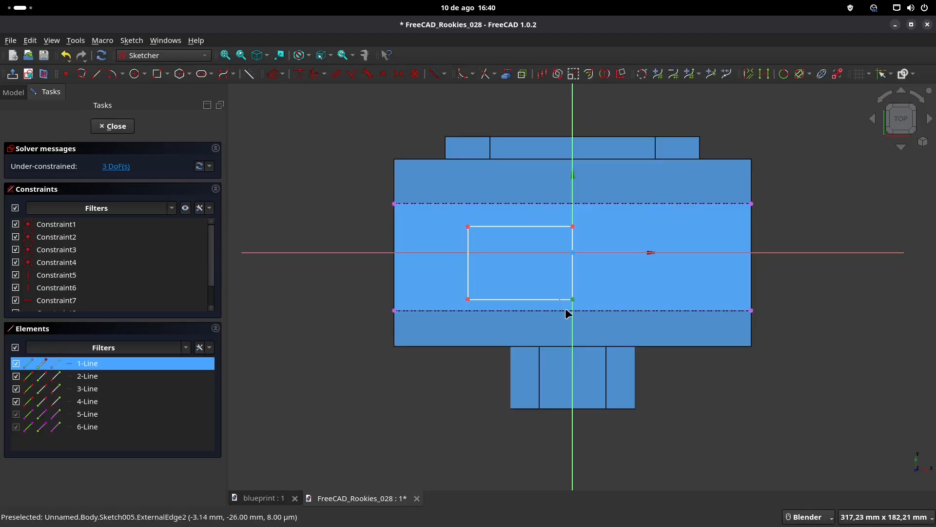
click(566, 311)
click(300, 74)
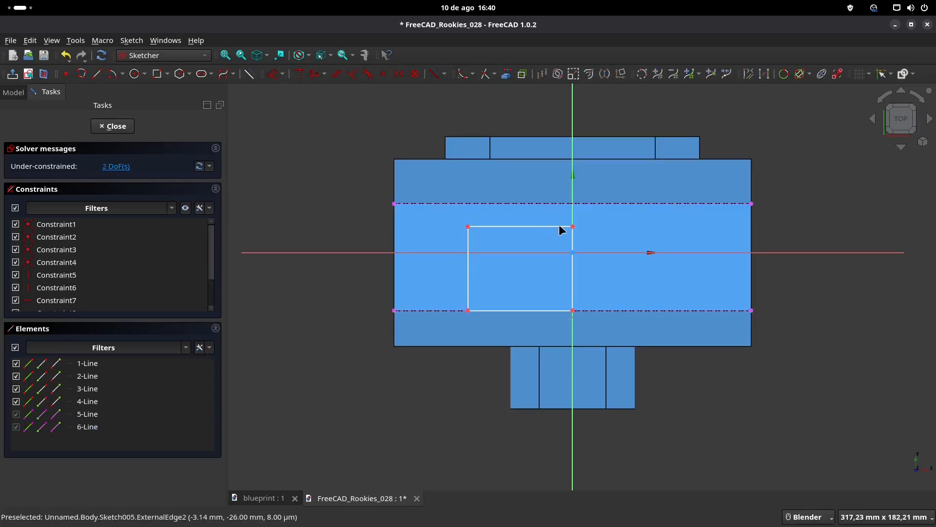
- Constrain the rectangle's upper corner on the vertical axis to the upper projected cutout edge and remove the redundant constraint
click(586, 204)
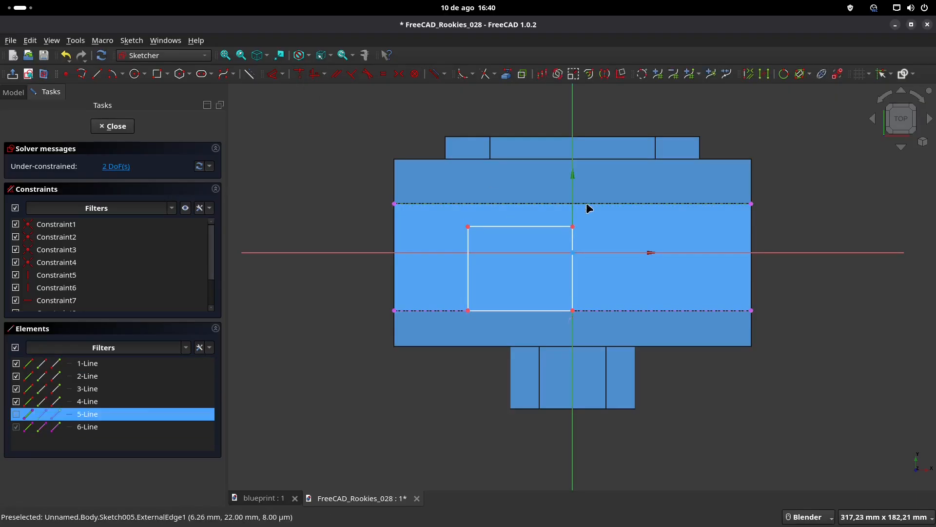
click(301, 75)
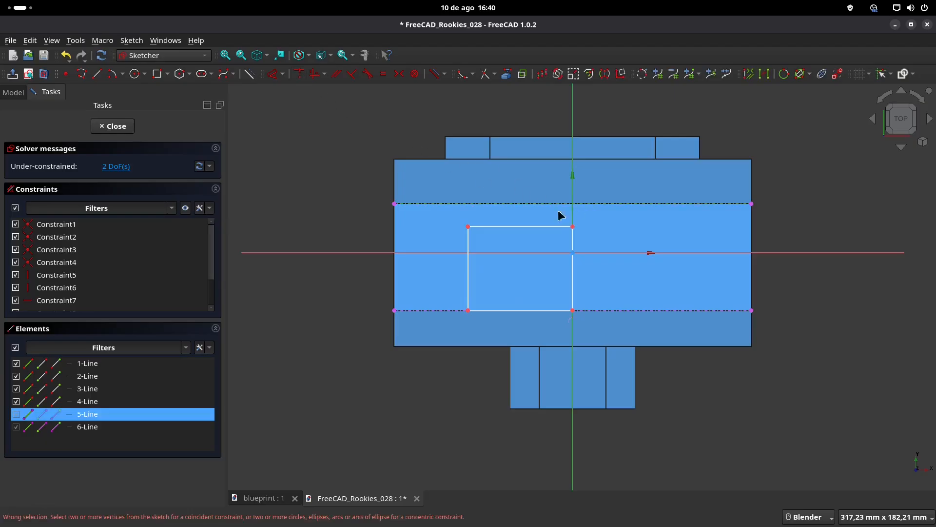
click(573, 227)
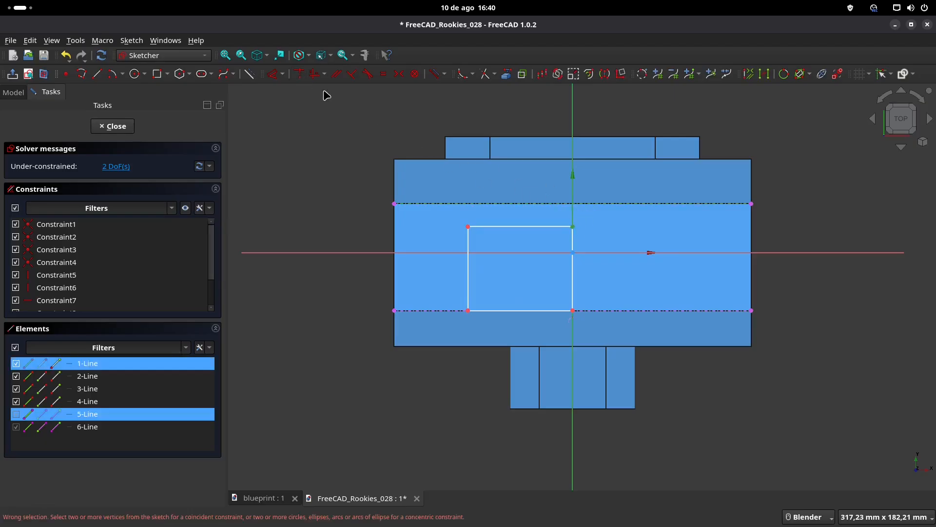
click(300, 75)
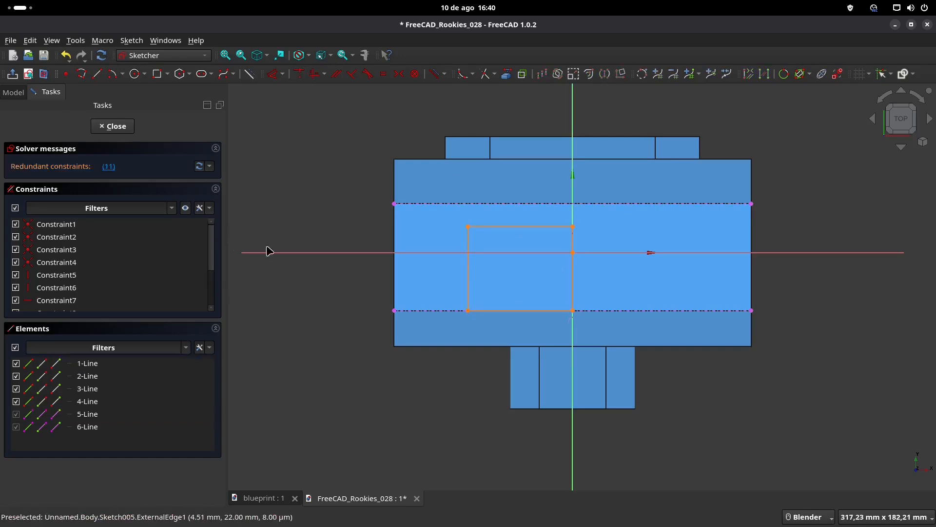
click(109, 167)
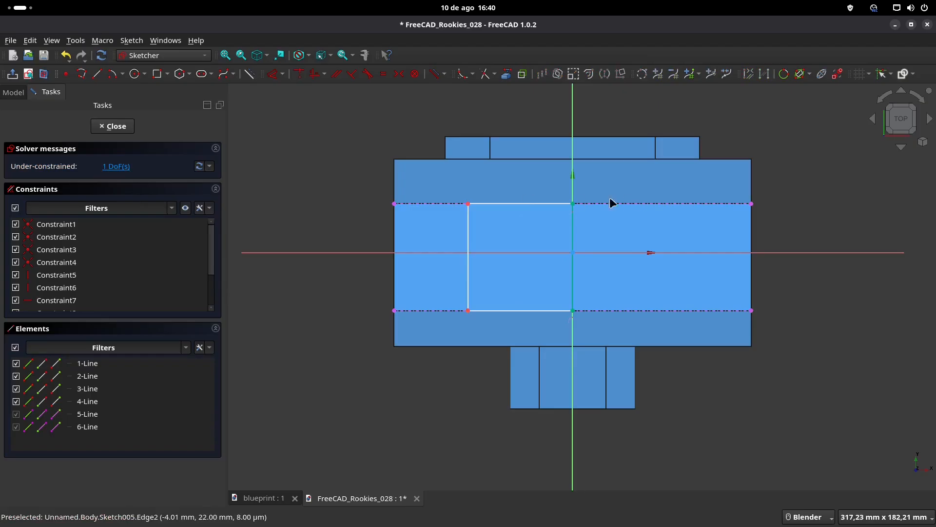
- Dimension the rectangle's upper side horizontally and set its length to 60/2 mm
click(276, 75)
click(498, 204)
click(480, 198)
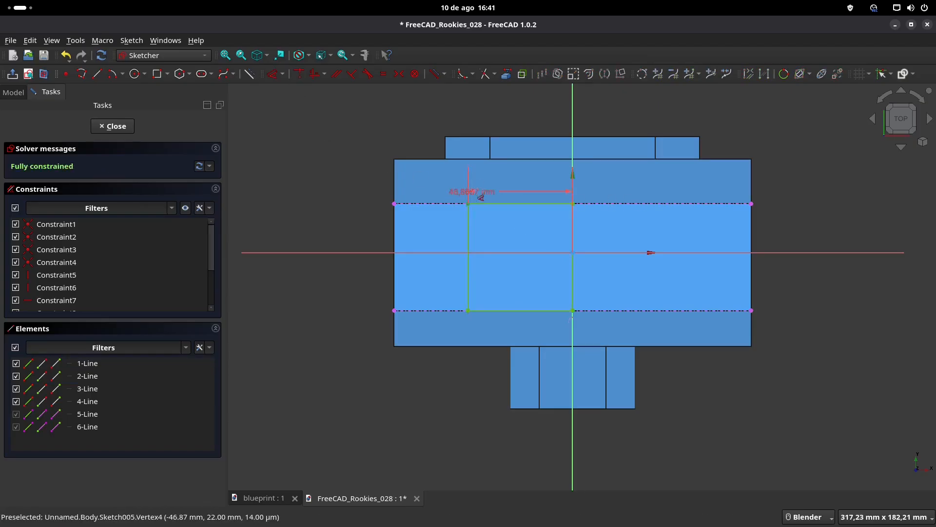
click(492, 186)
text(60/2 mm)
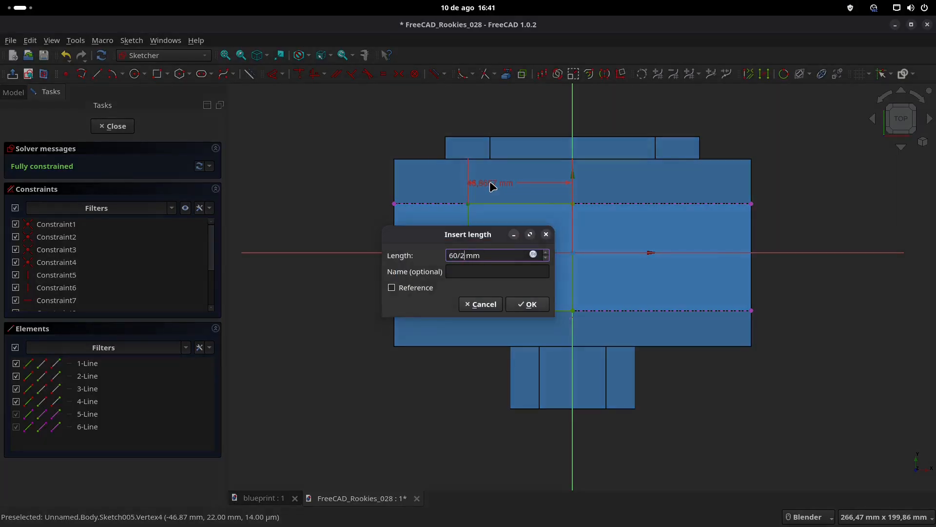
key(Return)
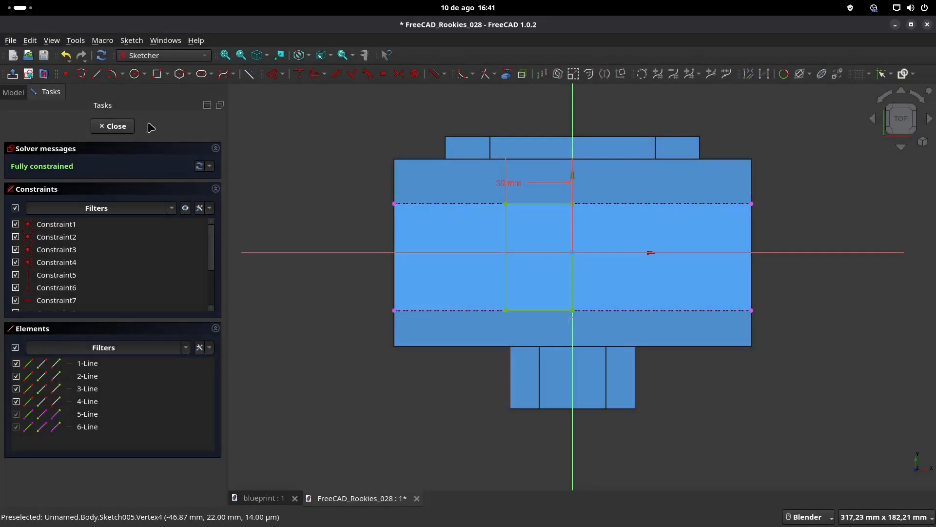
- Check the opening against the blueprint, close the sketch and pocket it with type Through all
click(268, 498)
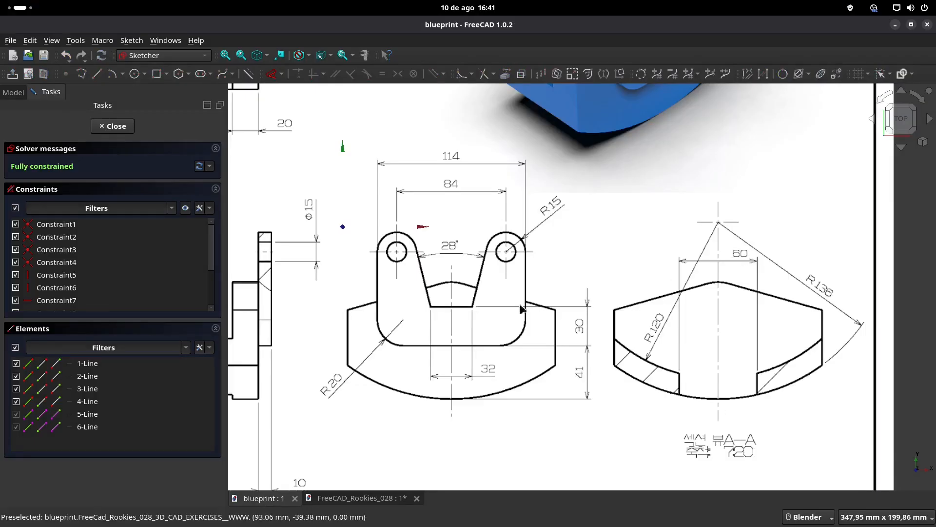
click(361, 498)
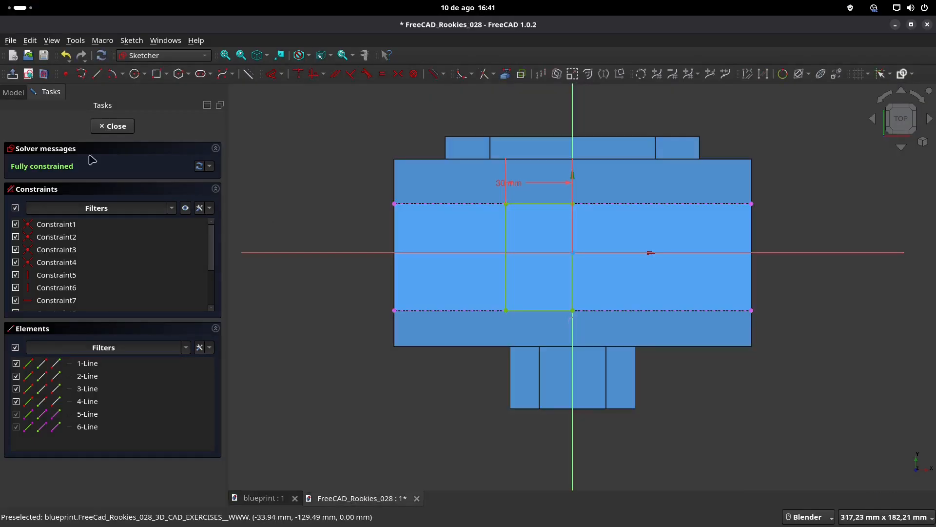
click(122, 126)
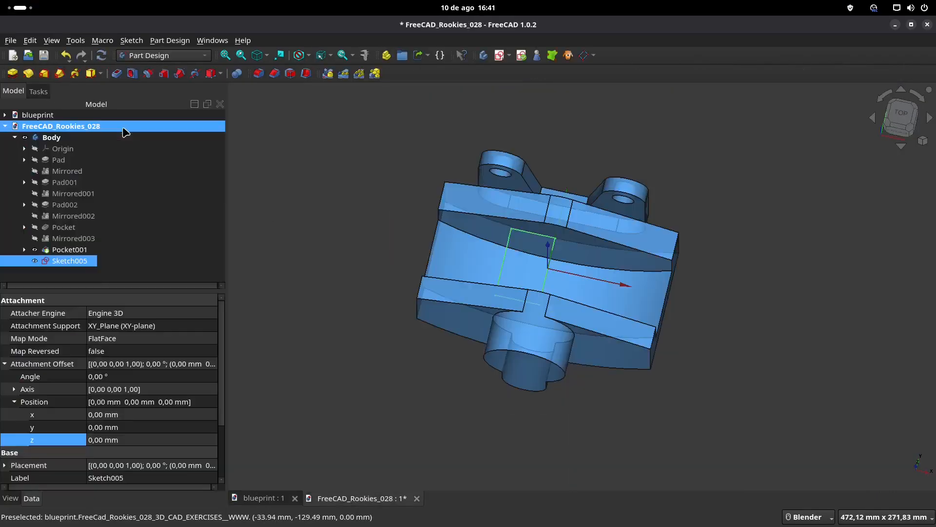
click(119, 74)
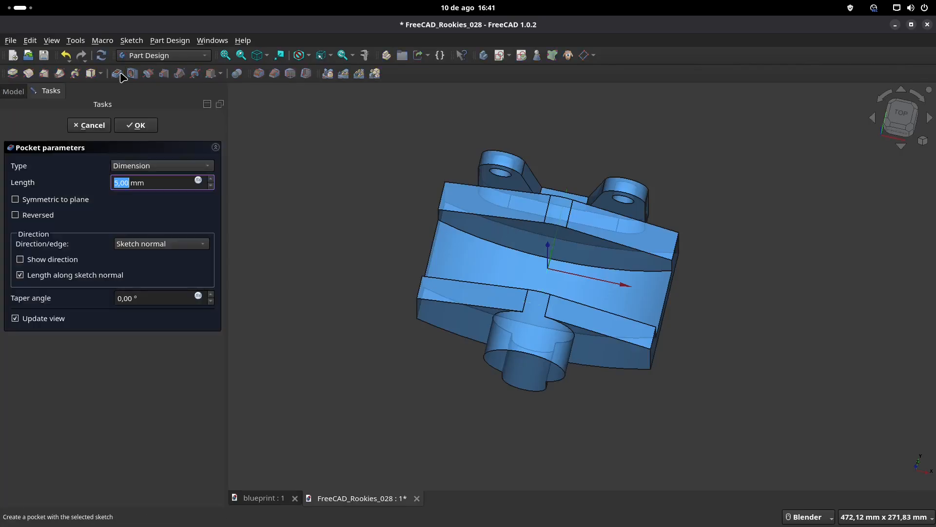
click(182, 169)
click(179, 183)
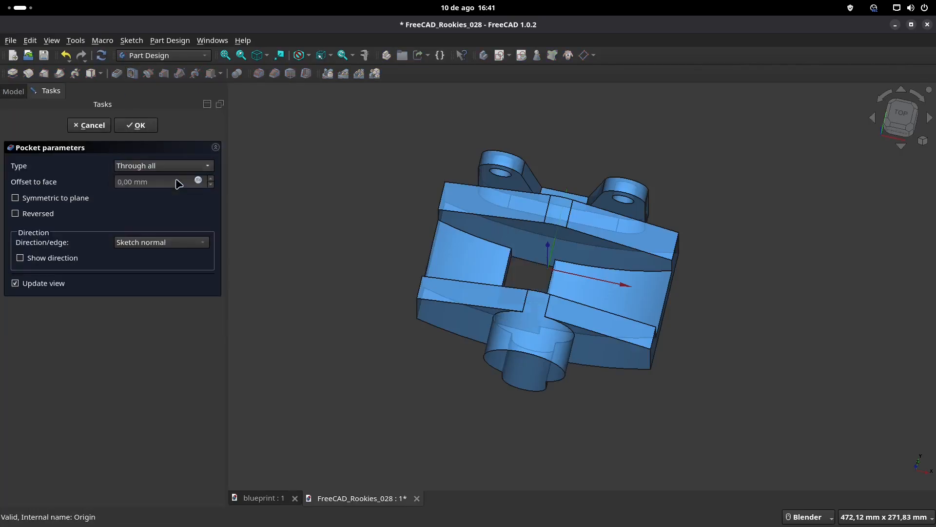
click(142, 126)
- Mirror the new pocket about the vertical sketch axis to complete the central opening
click(80, 261)
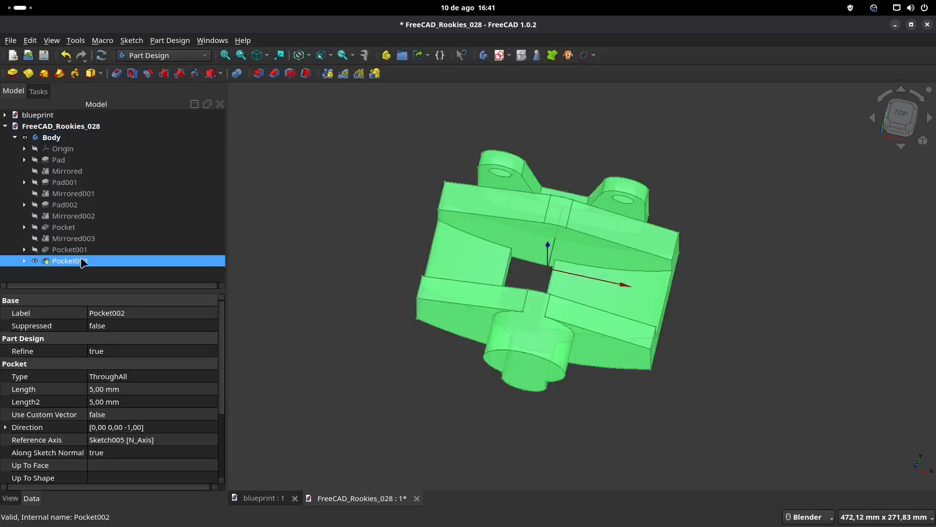
click(324, 73)
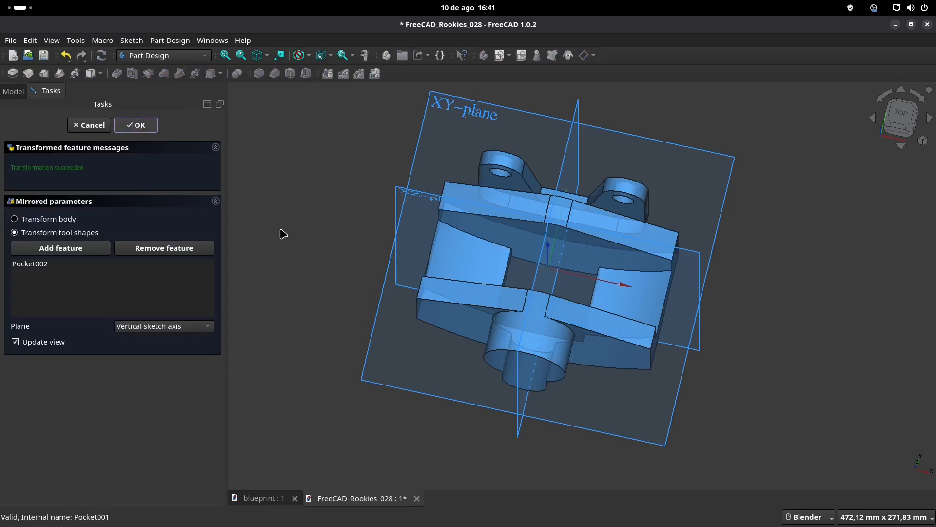
middle_drag(345, 314, 344, 285)
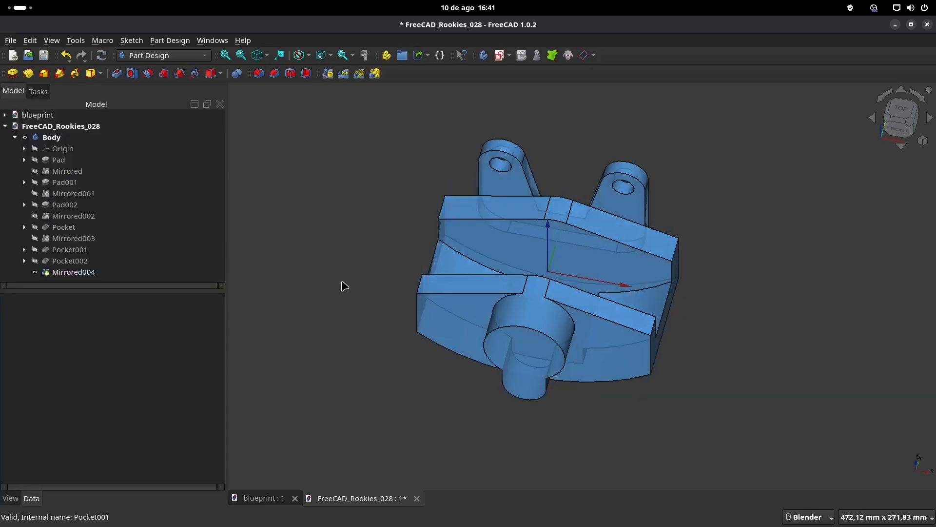
key(Home)
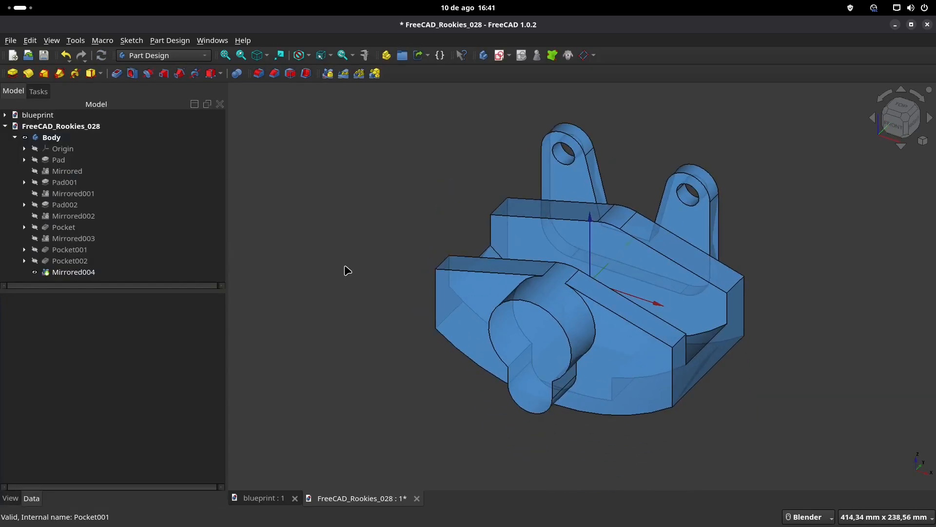
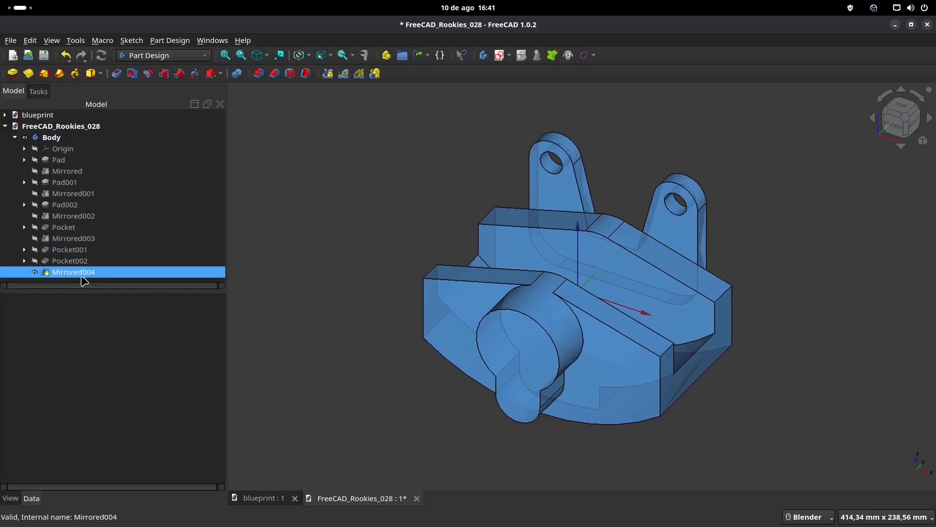
- Export the finished body as the Collada file FreeCAD_Rookies_028-Body.dae in the CAD_3D folder
click(54, 138)
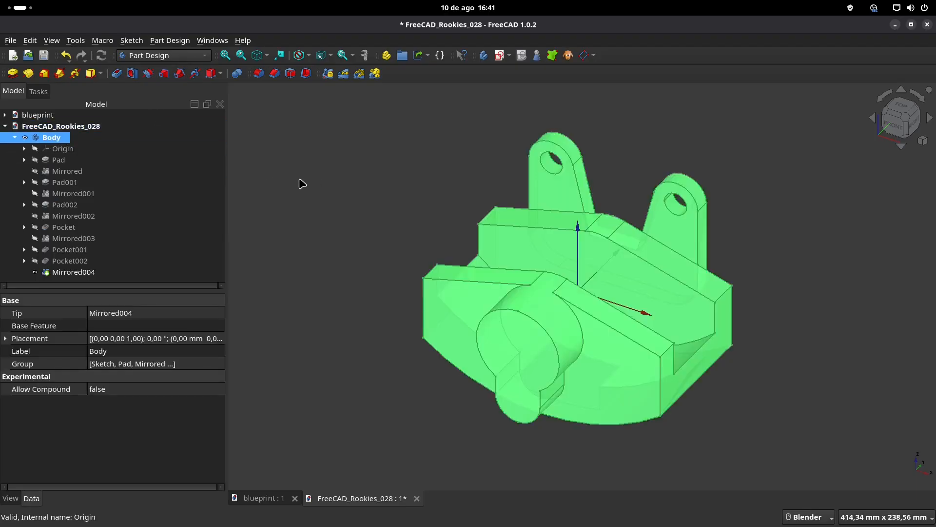
click(10, 41)
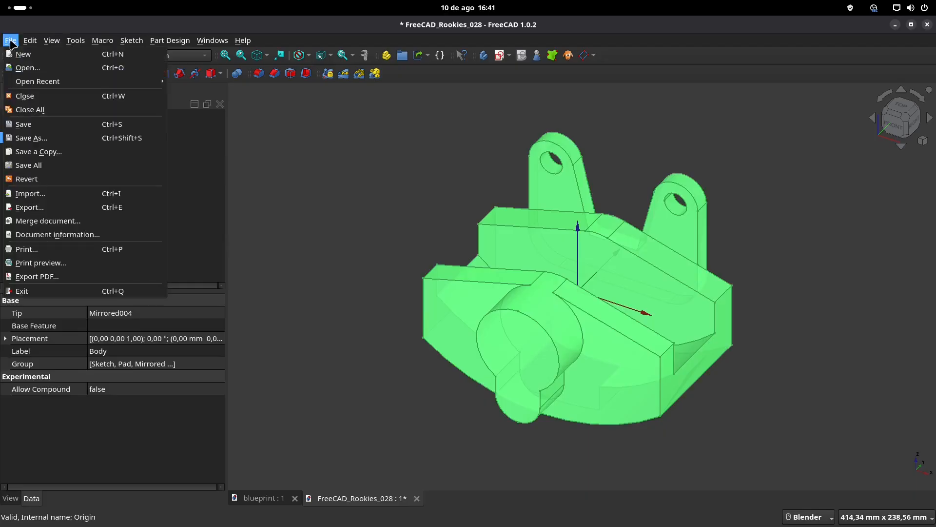
click(56, 207)
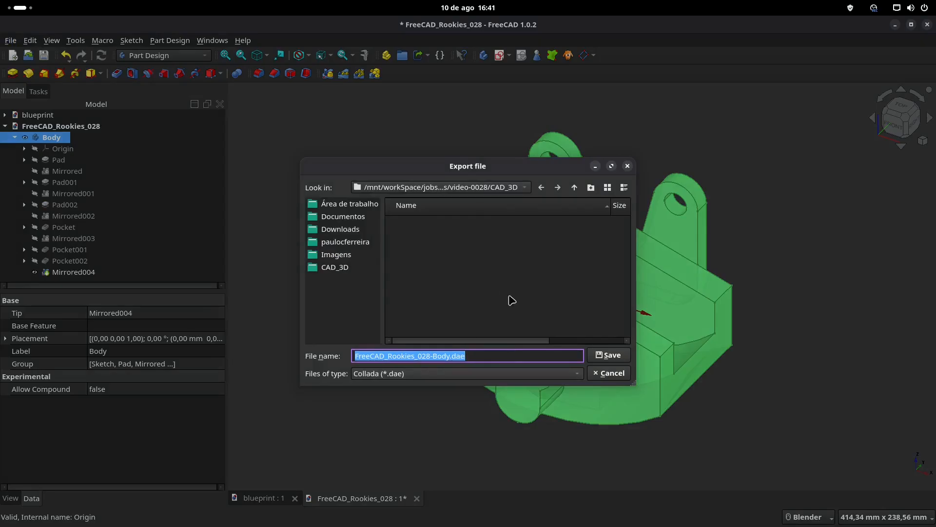
click(610, 355)
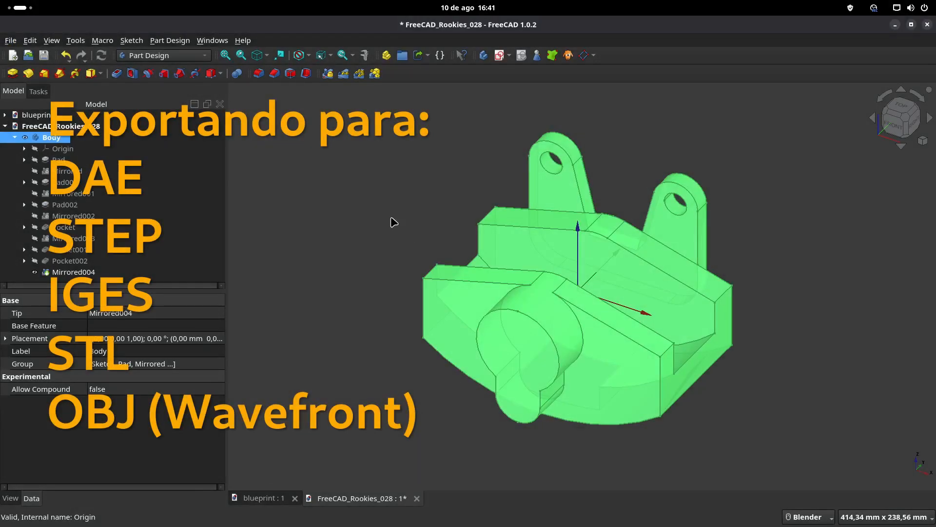
- Export the body in IGES format as FreeCAD_Rookies_028-Body.iges in the same folder
key(ctrl+e)
click(441, 373)
click(439, 219)
click(609, 356)
- Export the body in the STEP with colors format, using millimetre units and the AP214 International Standard scheme
key(ctrl+e)
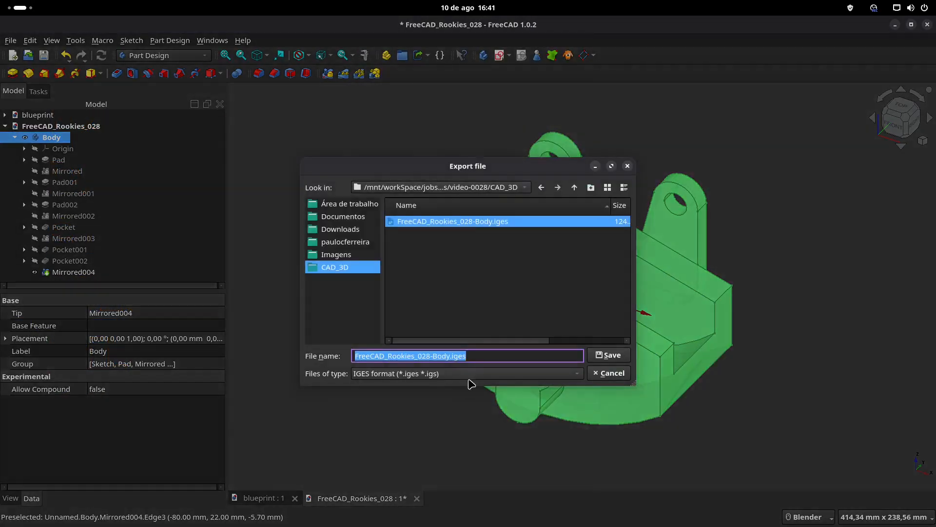
click(471, 374)
click(470, 370)
click(609, 355)
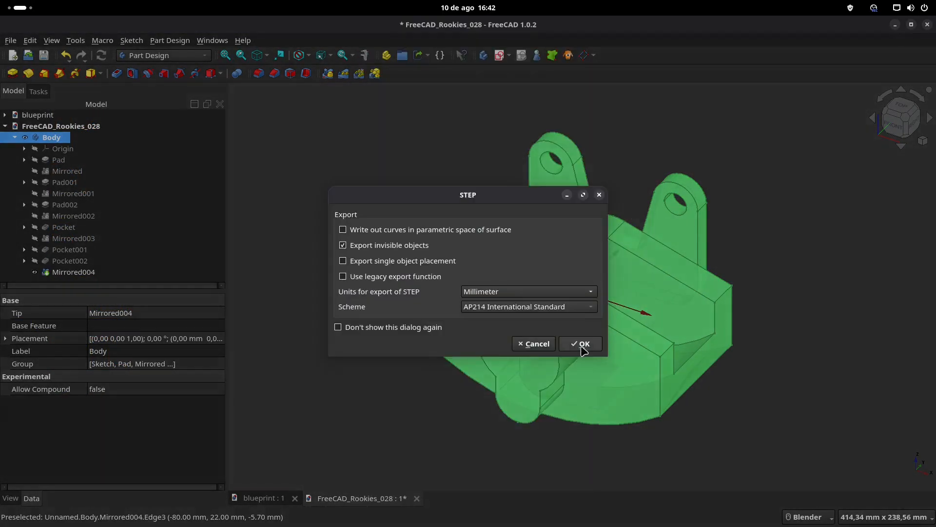
click(583, 343)
- Export the body as the STL mesh FreeCAD_Rookies_028-Body.stl
key(ctrl+e)
click(468, 374)
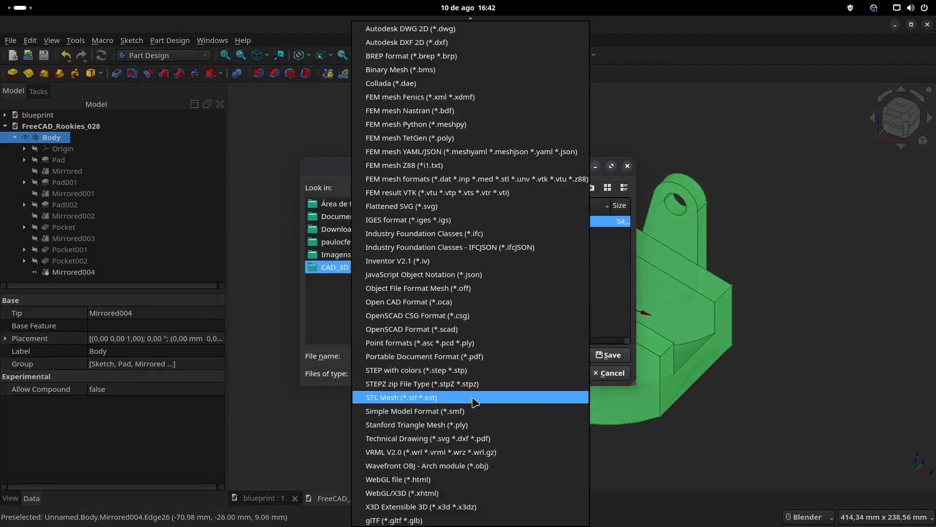
click(439, 393)
click(610, 356)
- Export the body as a Wavefront OBJ file to the CAD_3D folder
key(ctrl+e)
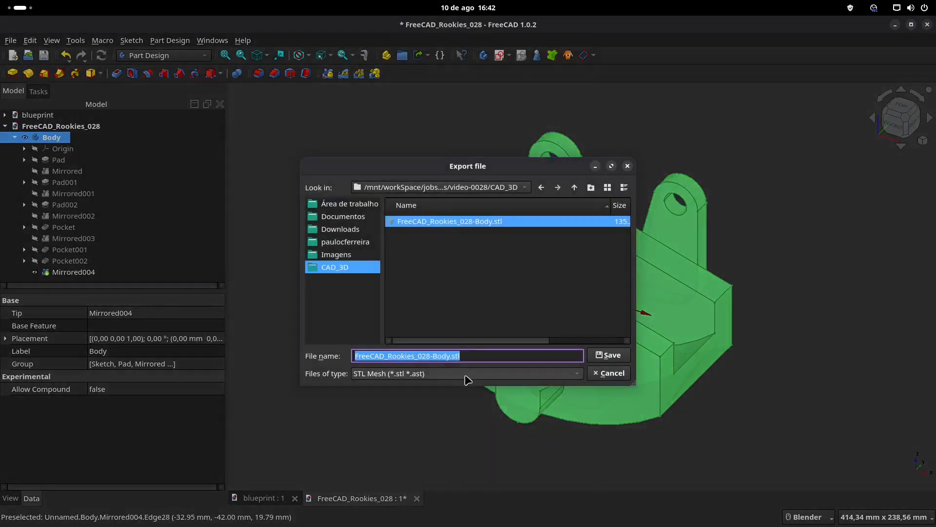
click(469, 373)
click(576, 421)
click(610, 356)
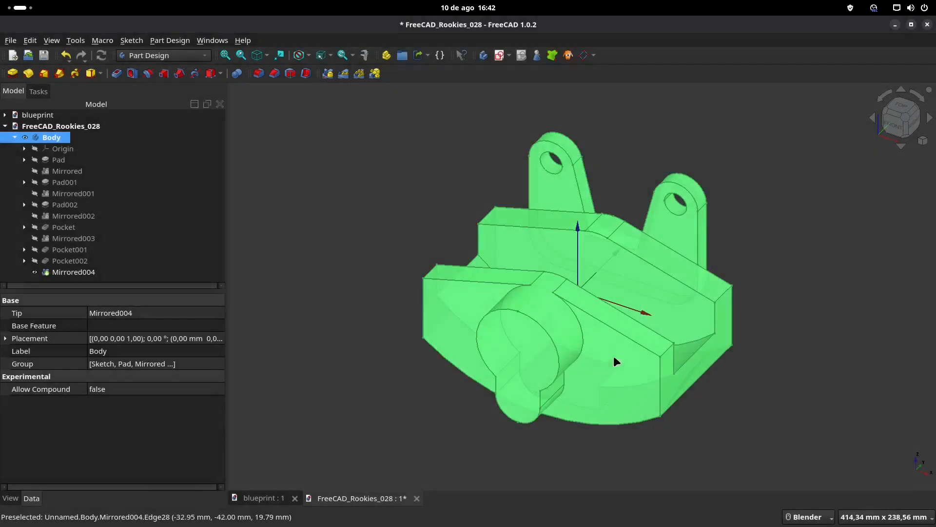